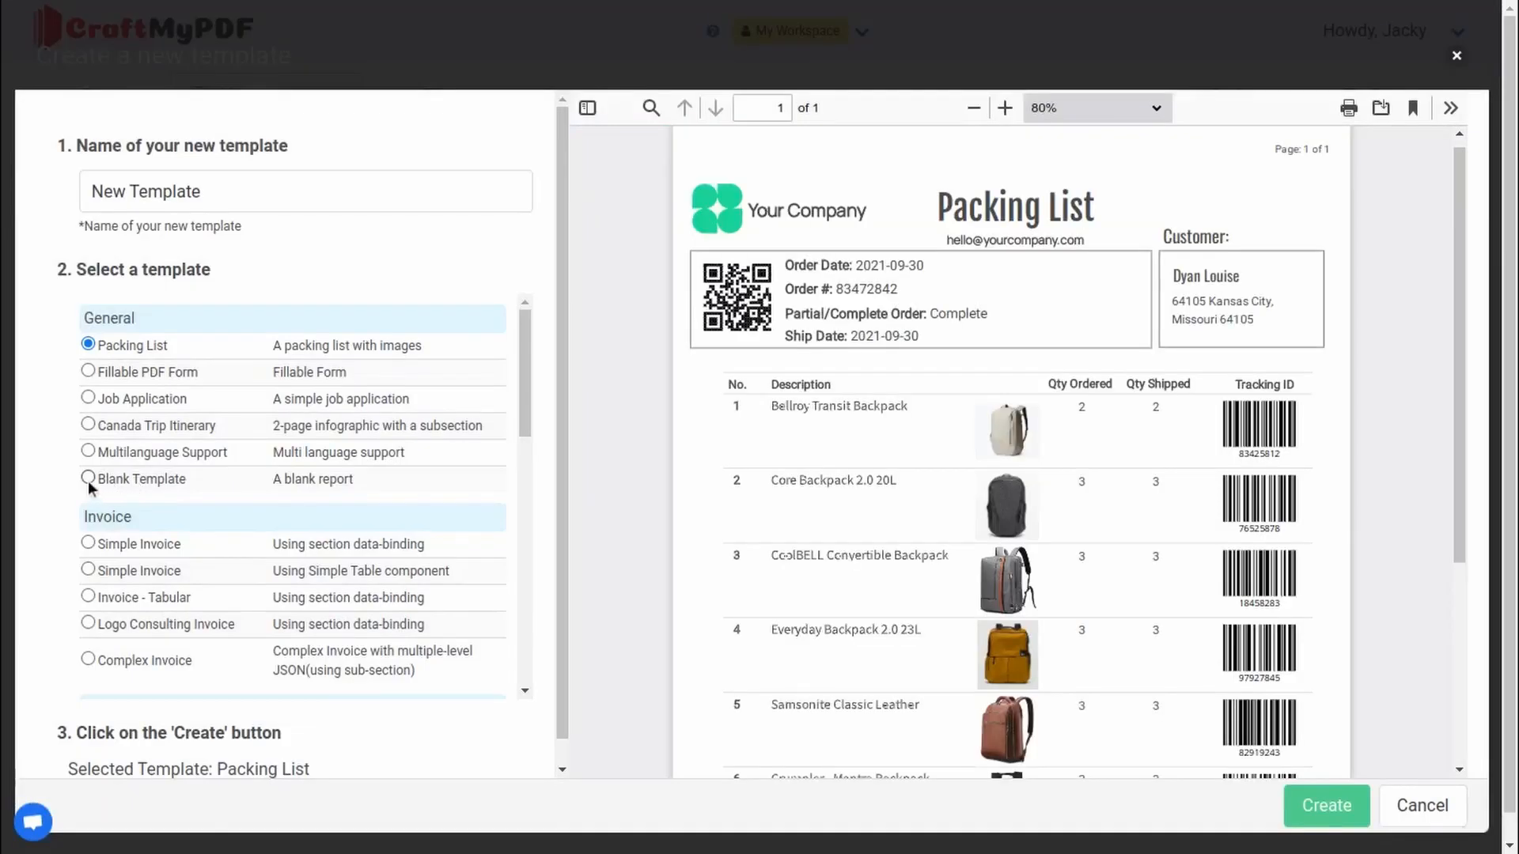
- Create a PDF template named New Template from the Blank Template and open it for editing
click(88, 478)
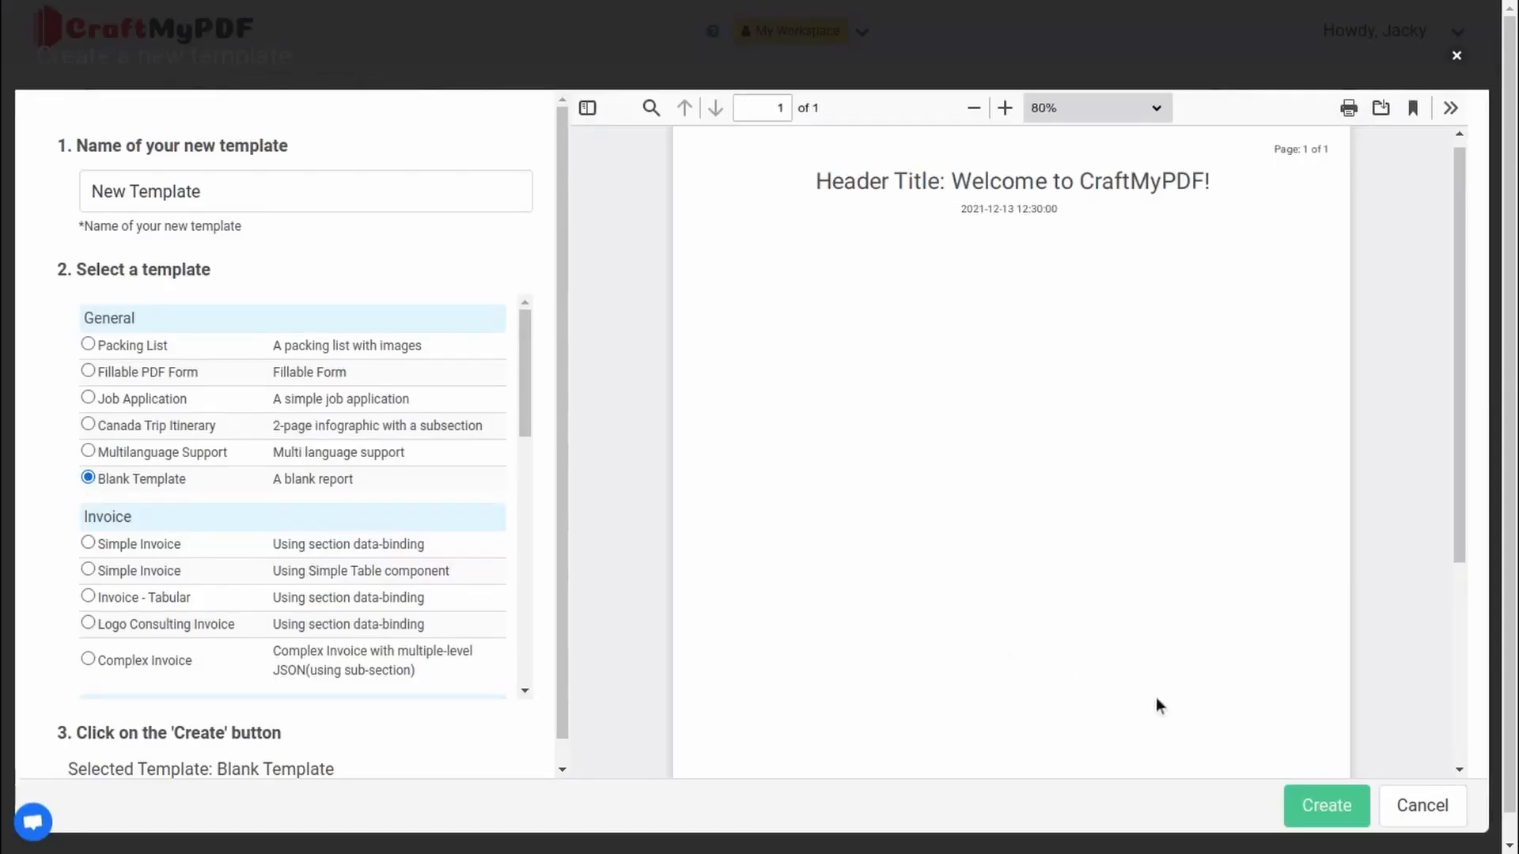
click(1297, 805)
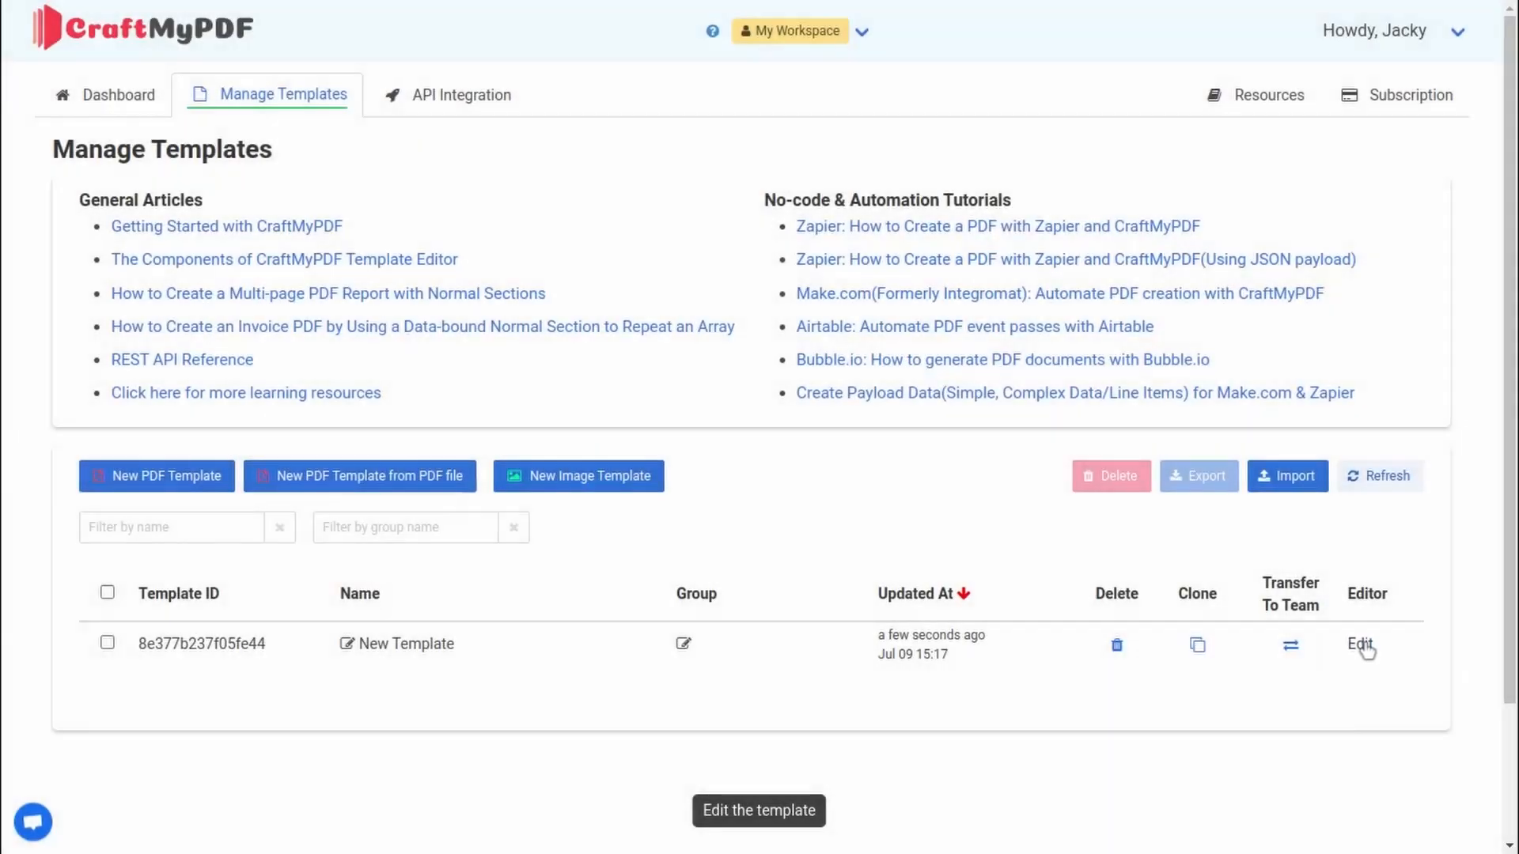
click(1360, 644)
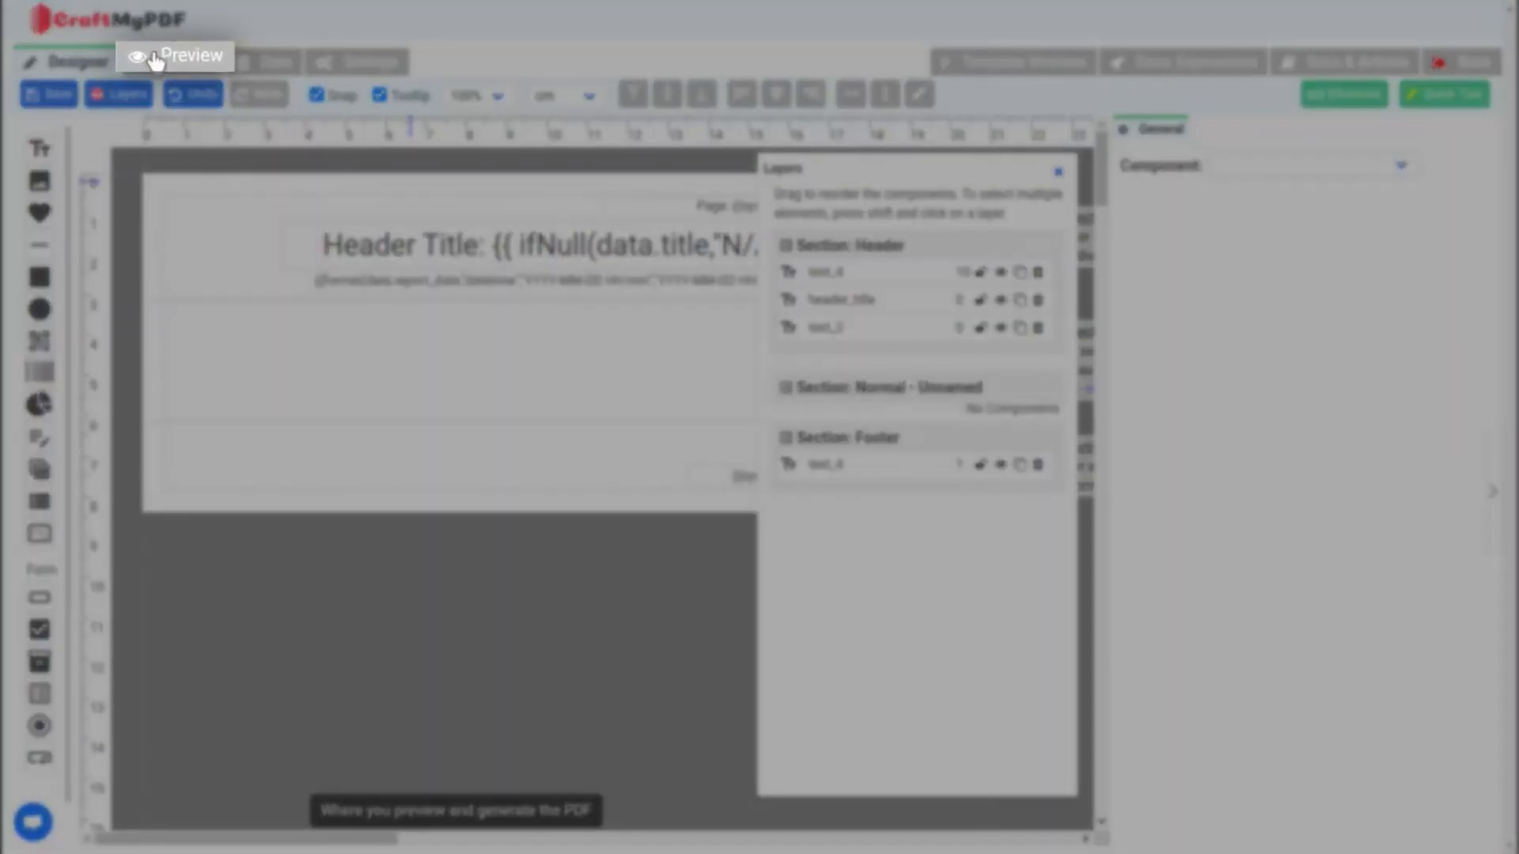
- Review the template's preview, sample JSON data, settings for background, watermark, custom fonts, CSS and user-defined functions, and its versions
click(156, 63)
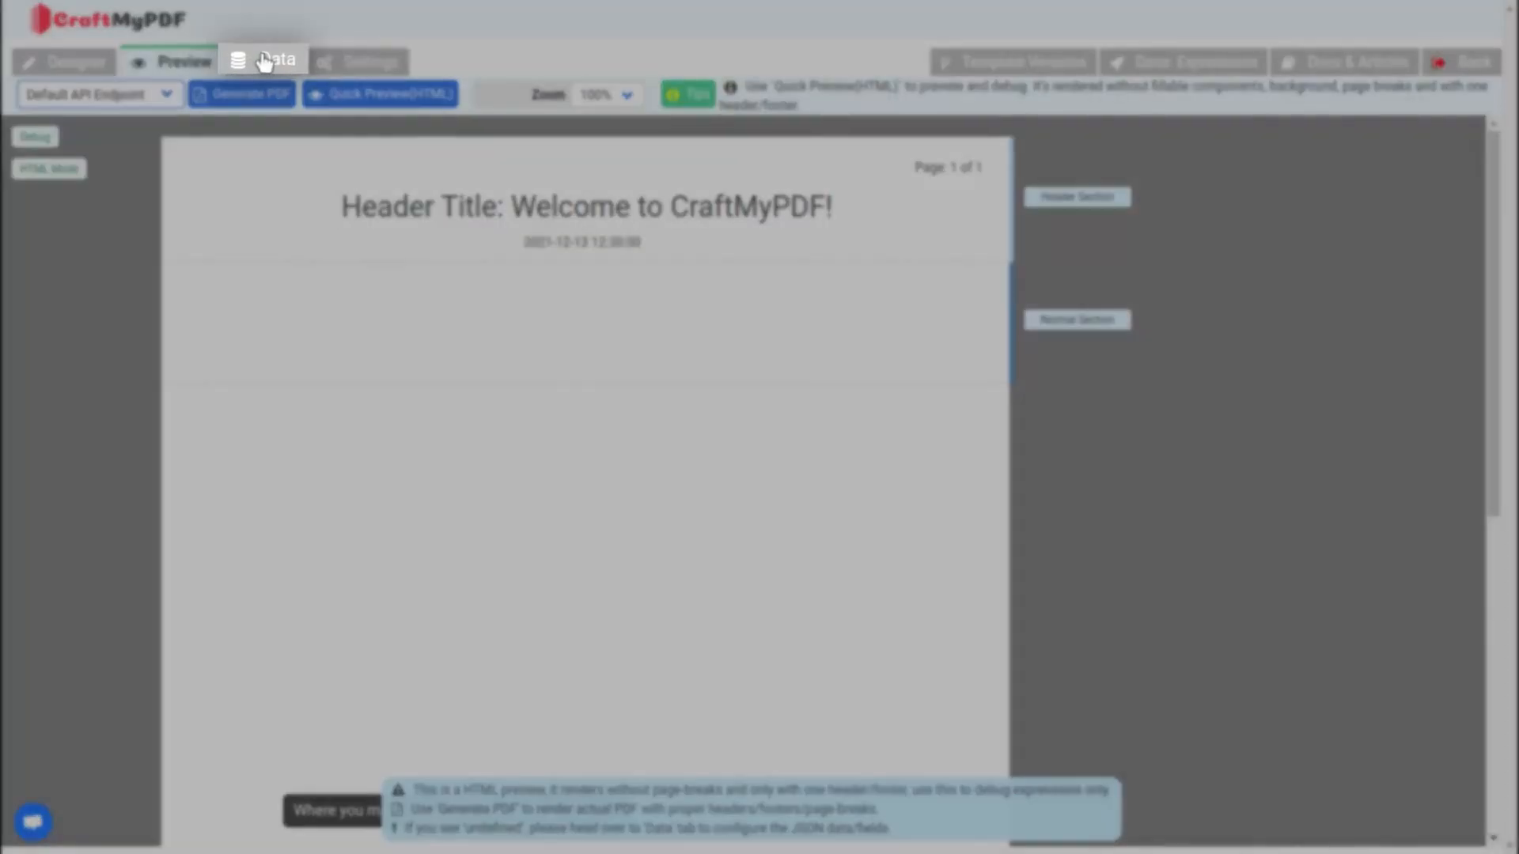
click(265, 62)
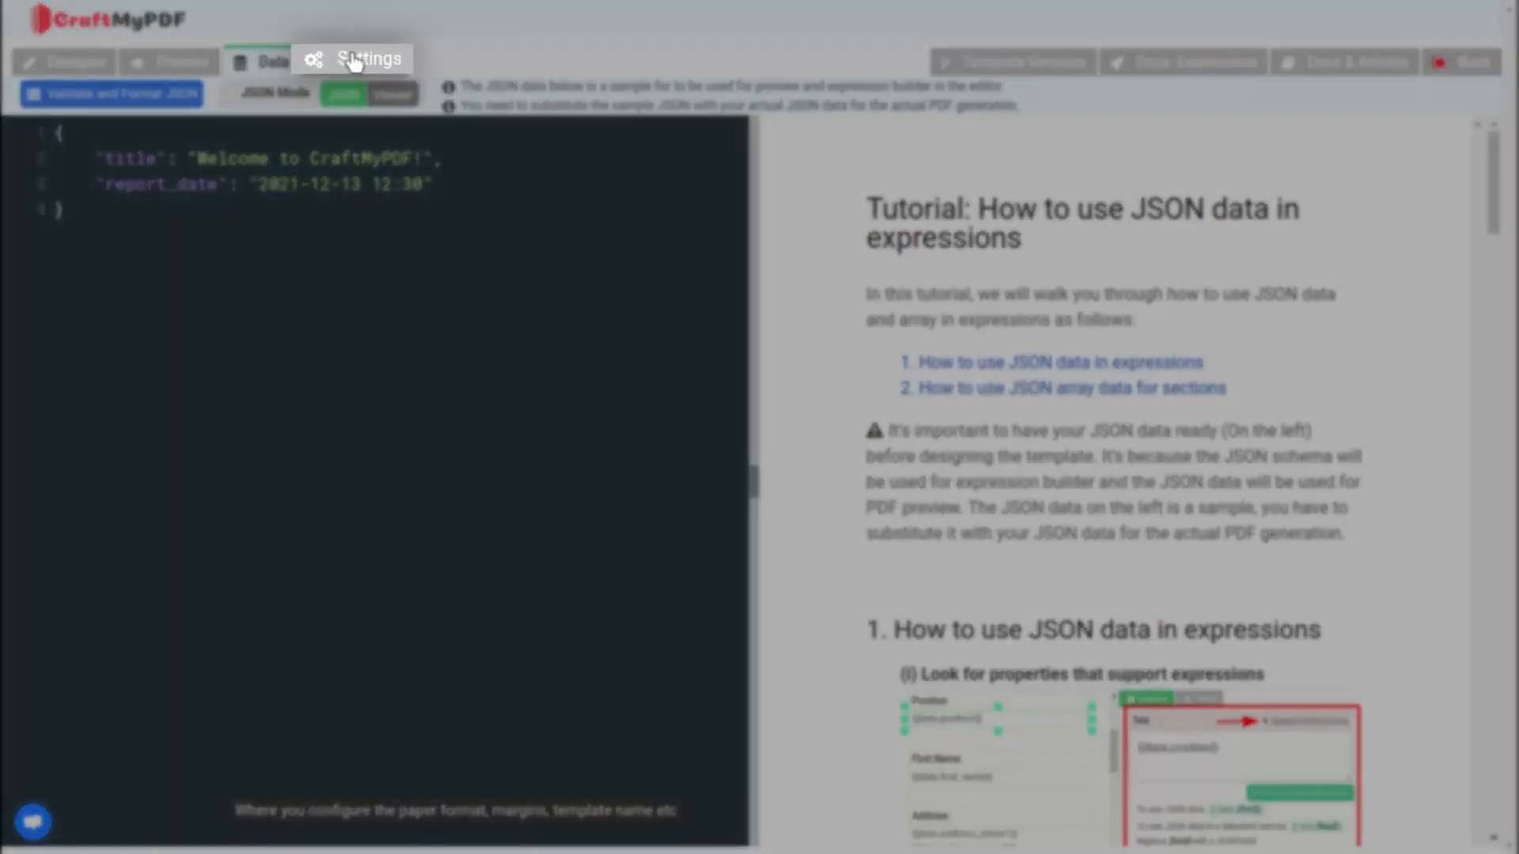
click(355, 62)
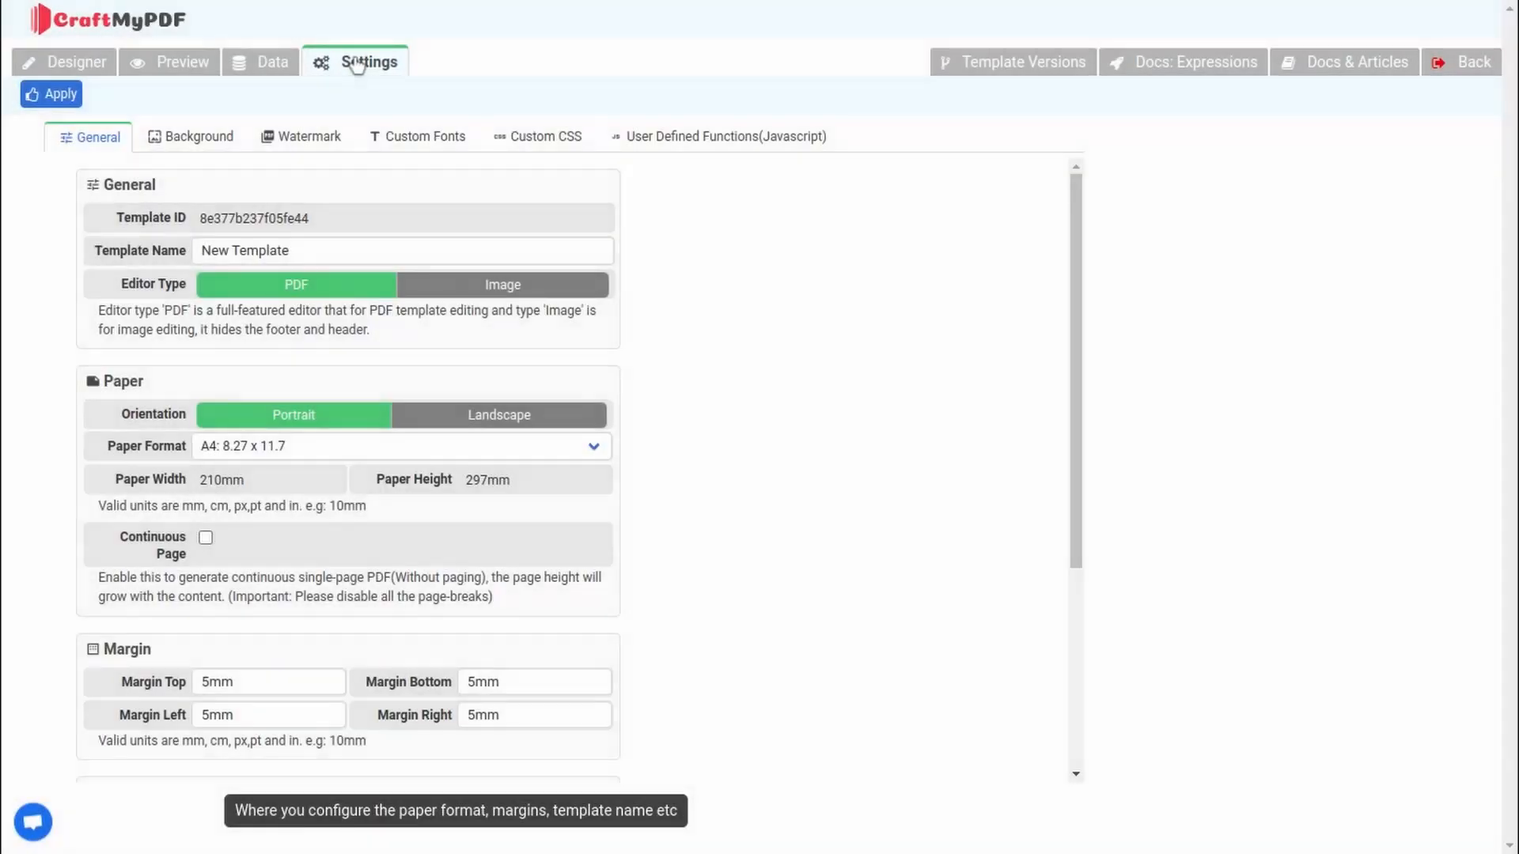
click(202, 141)
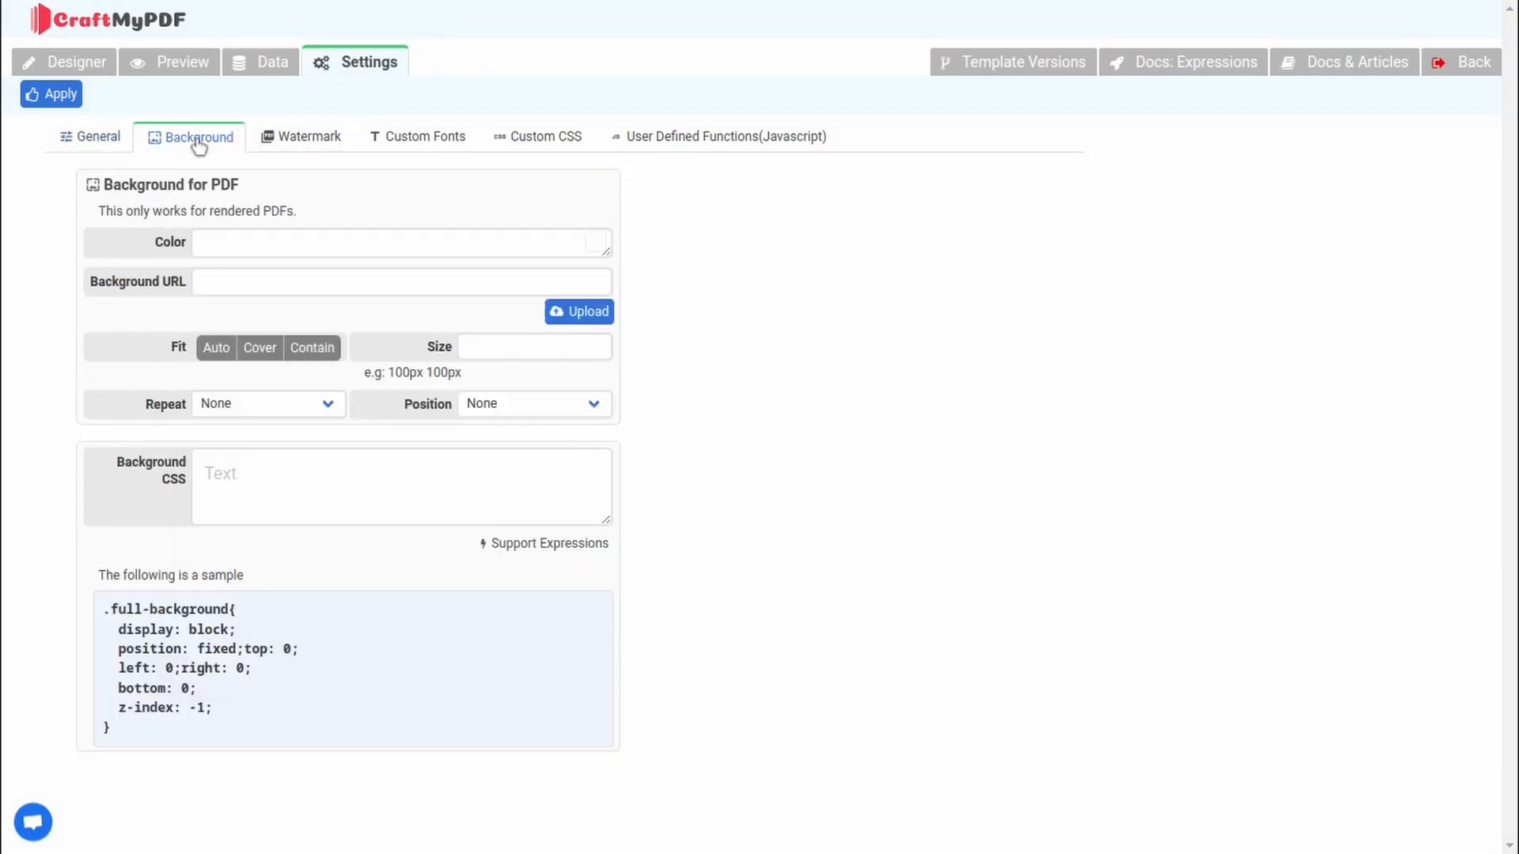
click(289, 140)
click(411, 139)
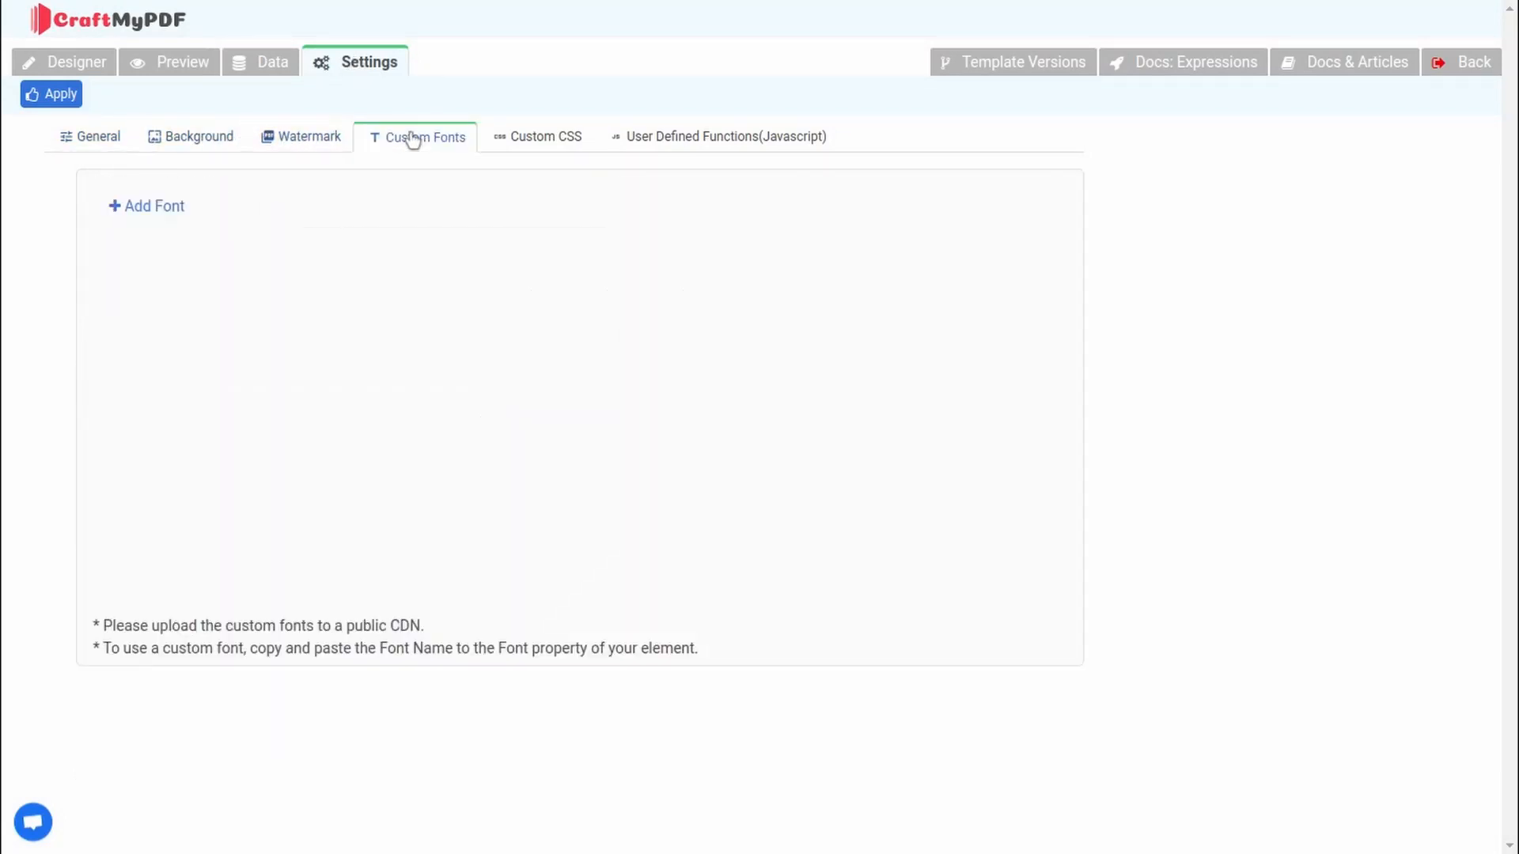
click(529, 140)
click(631, 139)
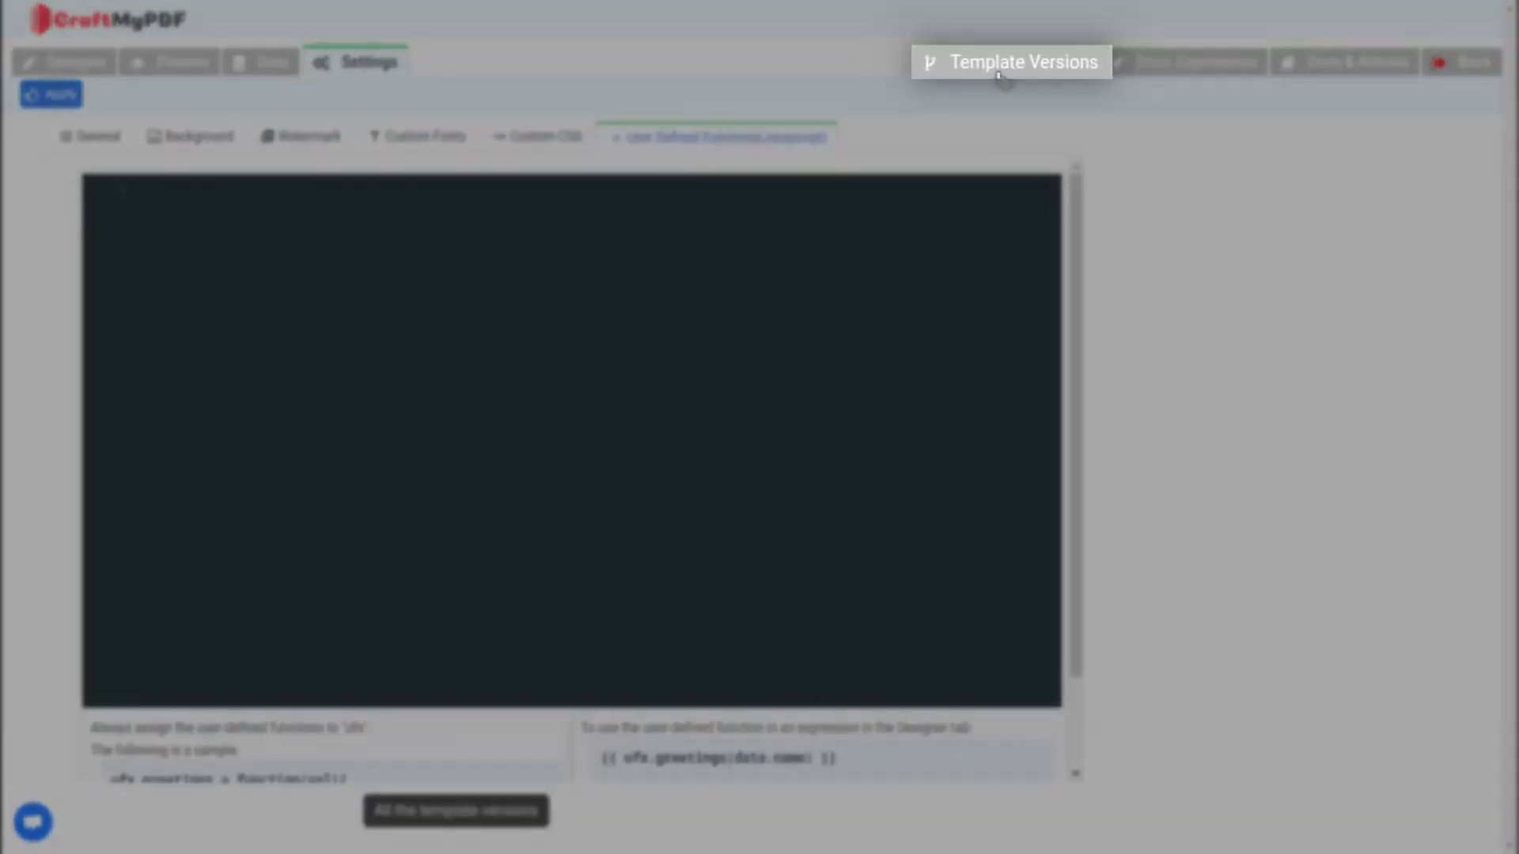
click(1007, 69)
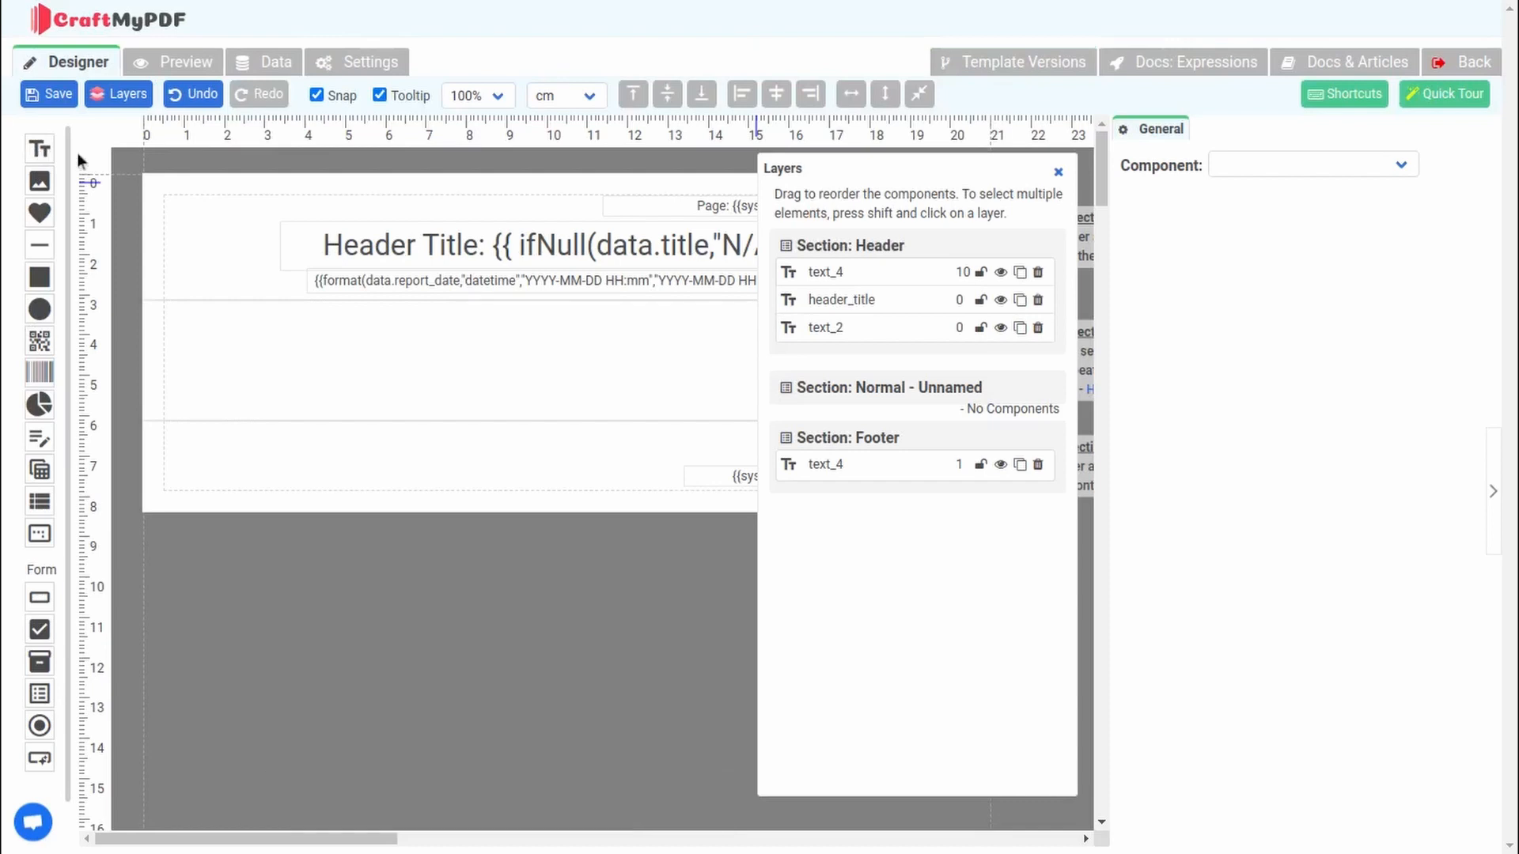
- Add a text label and an image to the normal section, and hide the layers list
click(40, 148)
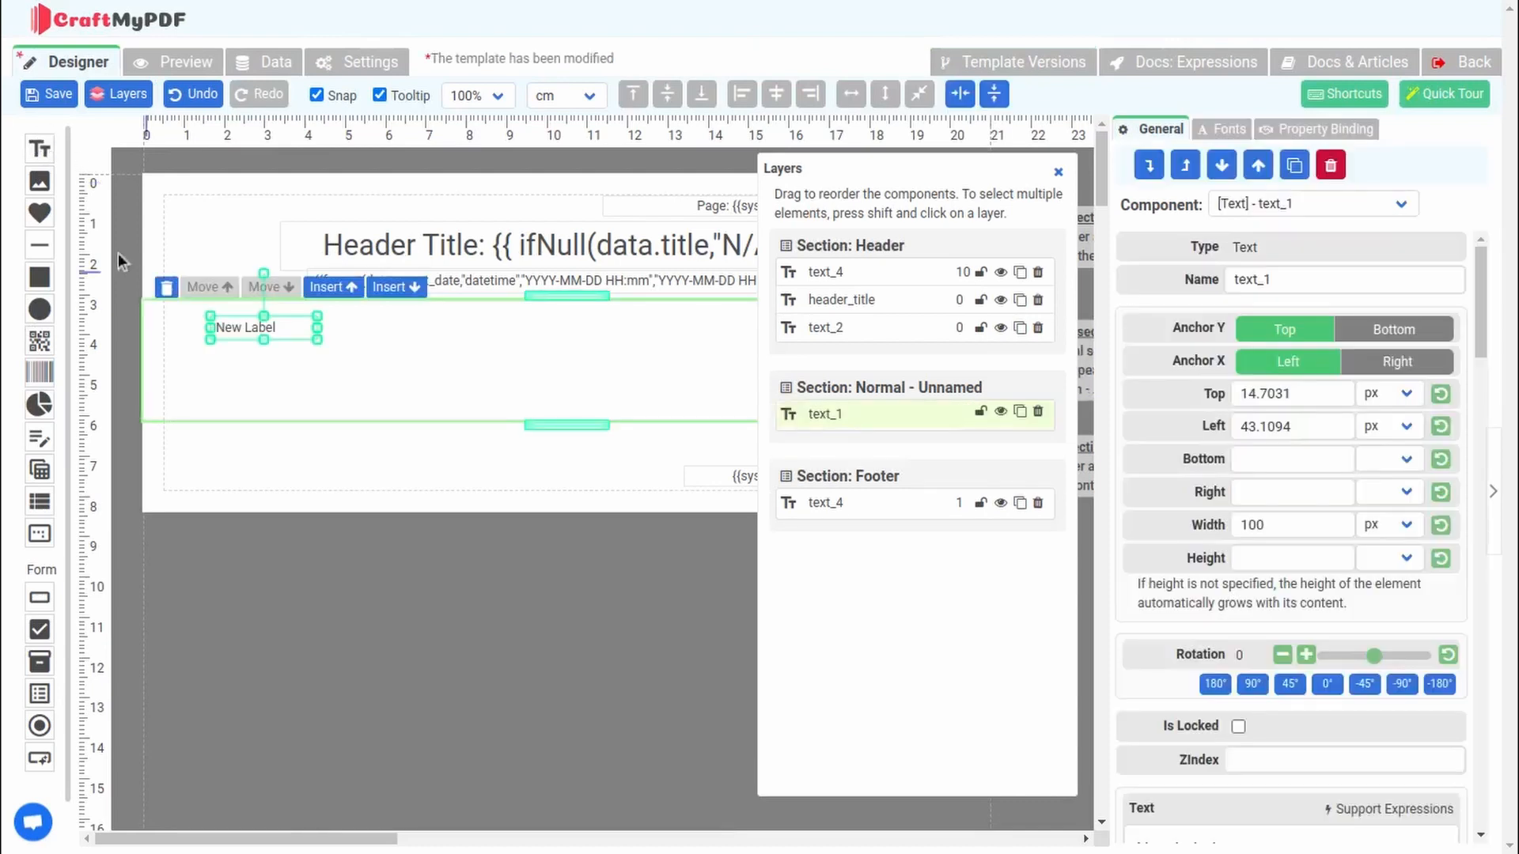
drag(40, 182, 372, 325)
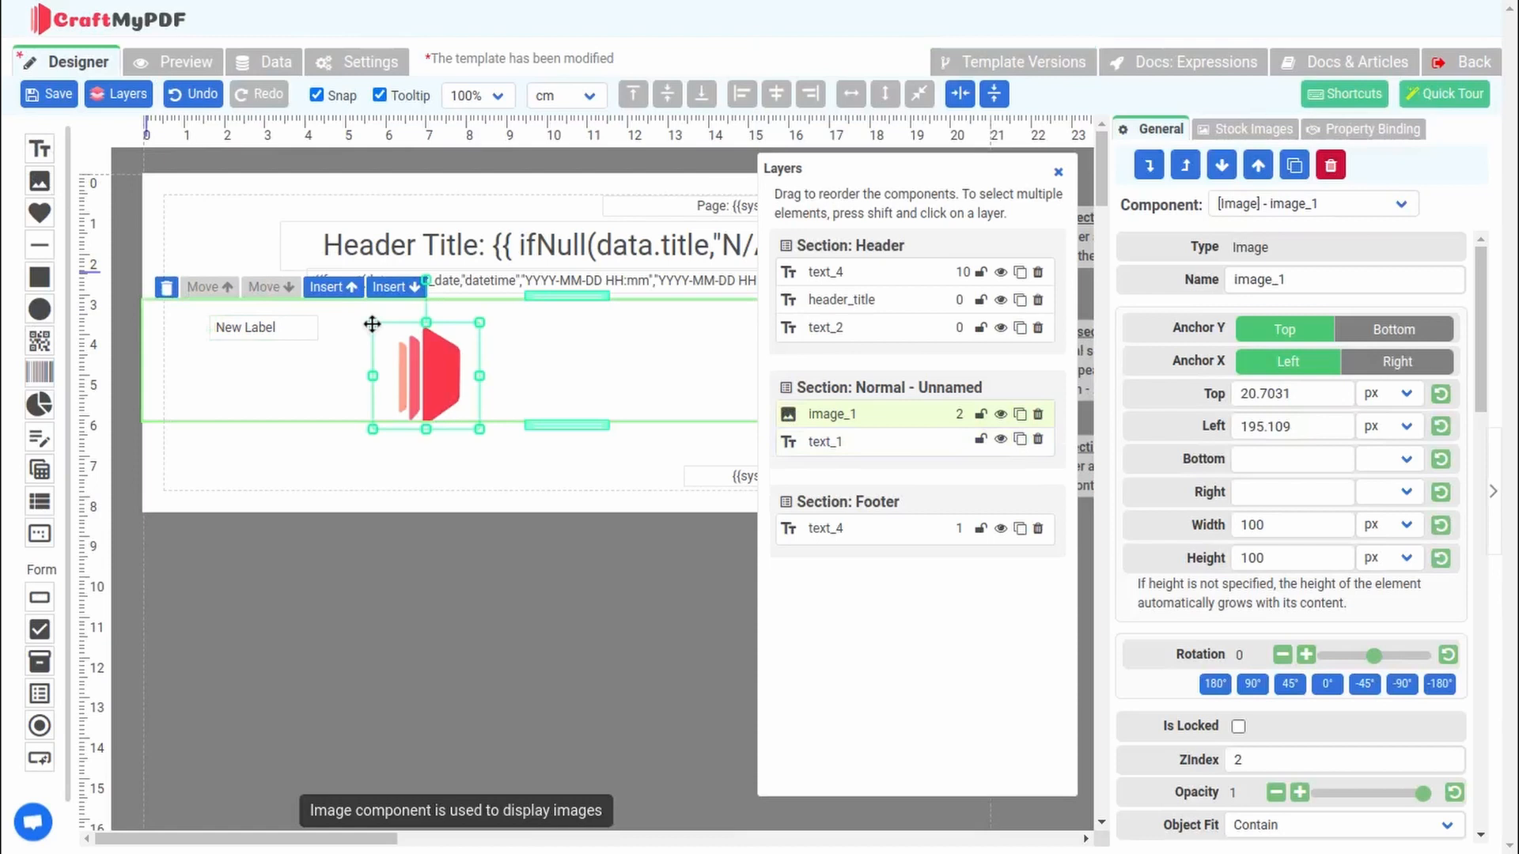
click(1058, 172)
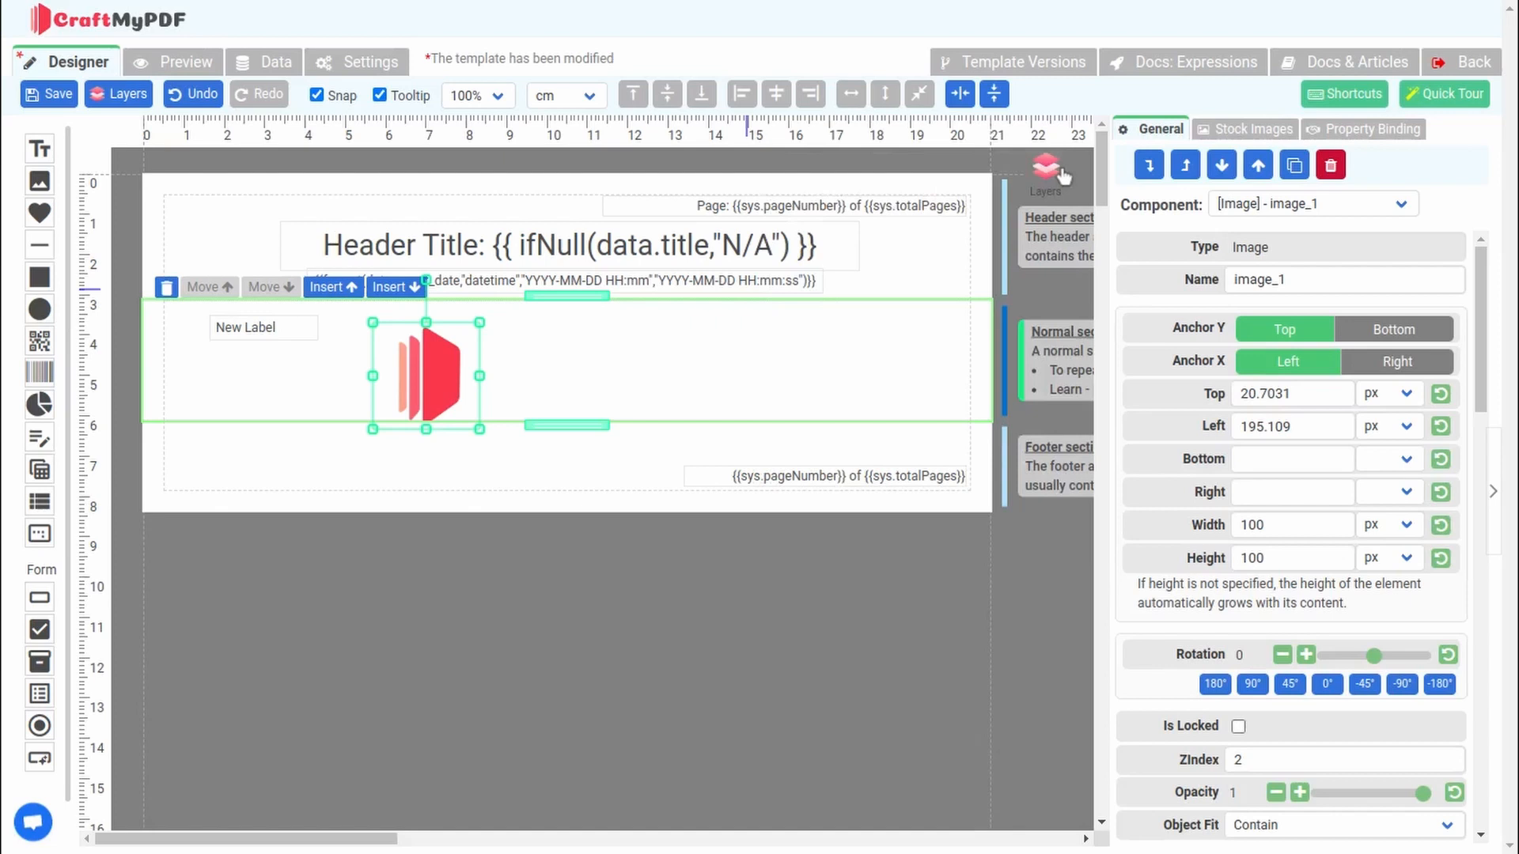
- Examine the properties of the header, footer and normal sections
click(947, 257)
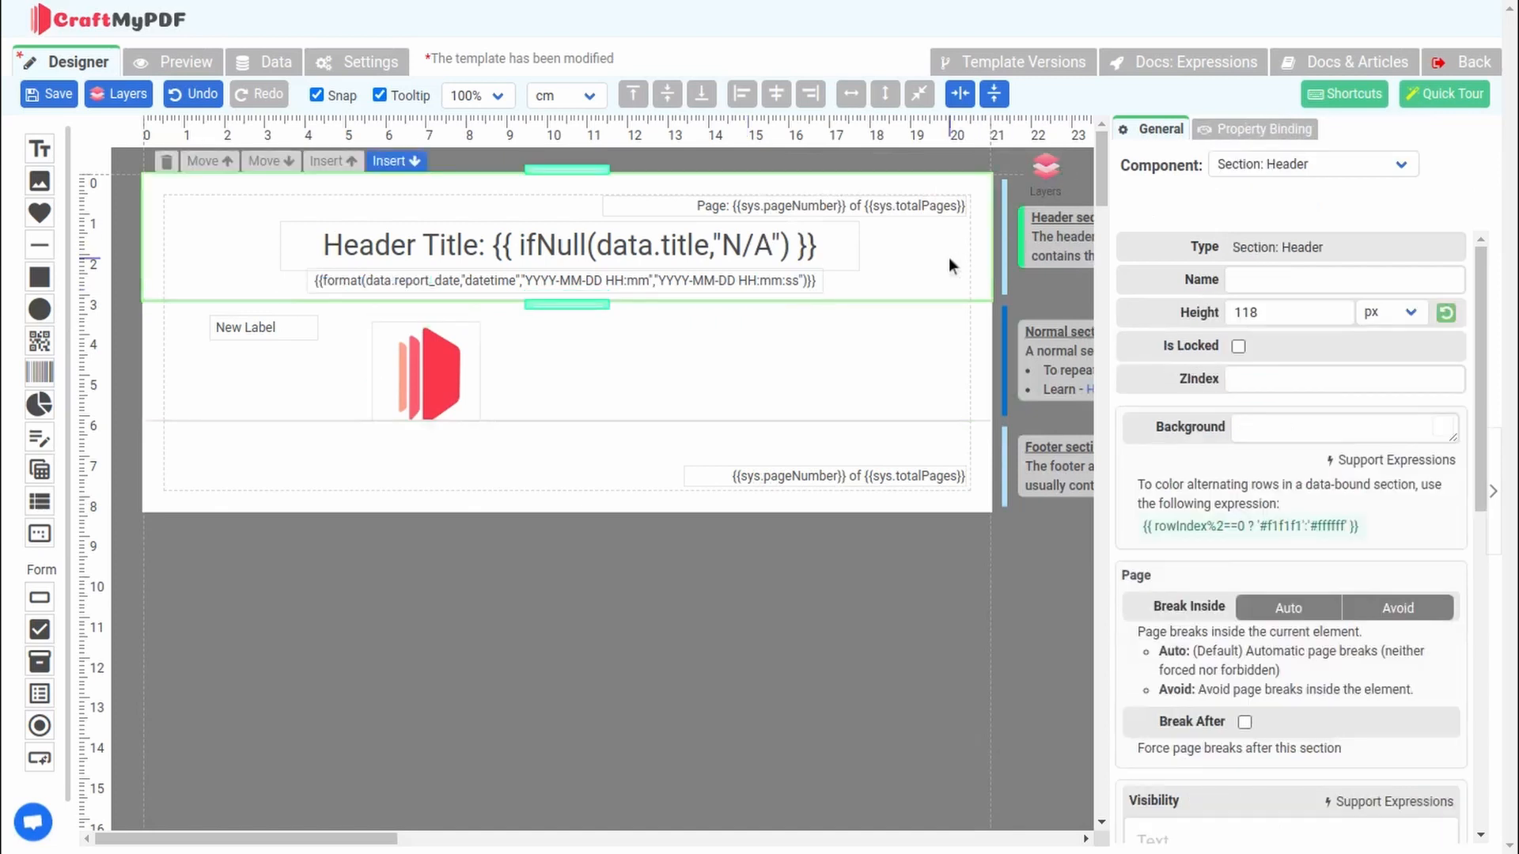
click(629, 449)
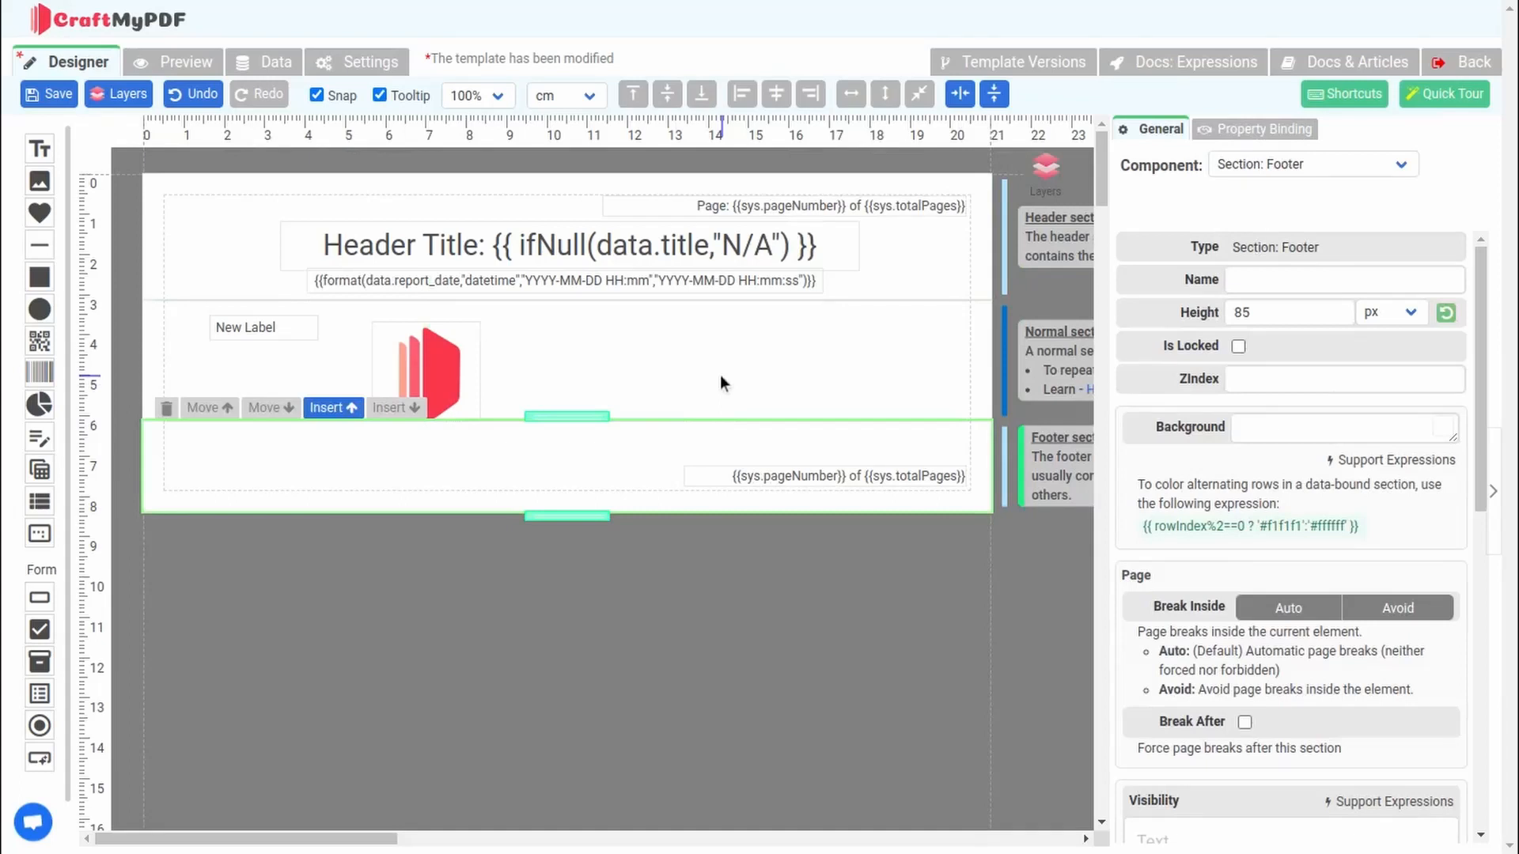
click(720, 380)
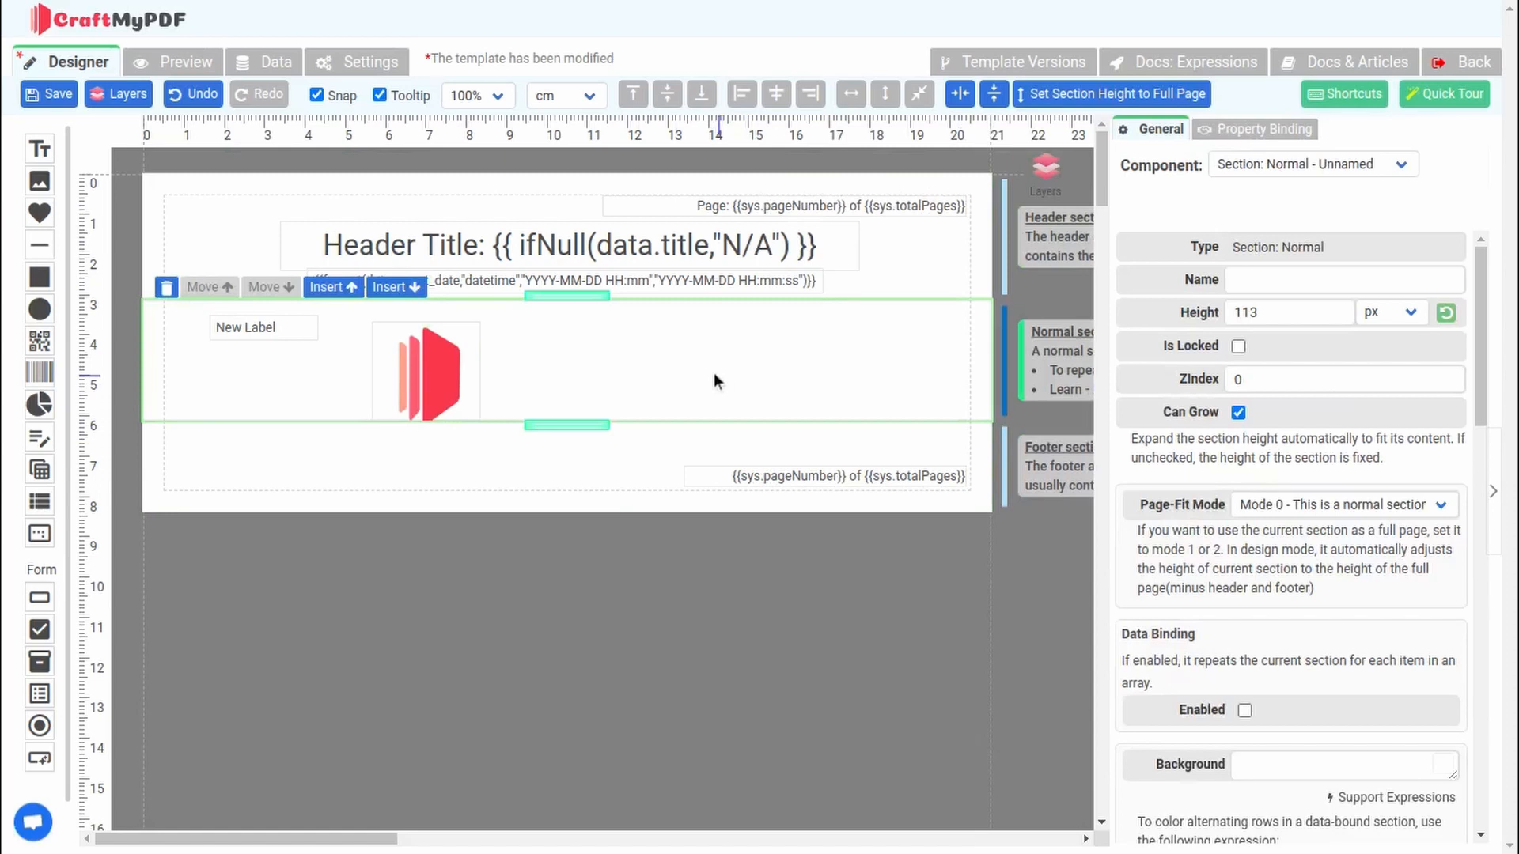
- Insert a new section below the normal section and enable data binding for it
click(407, 290)
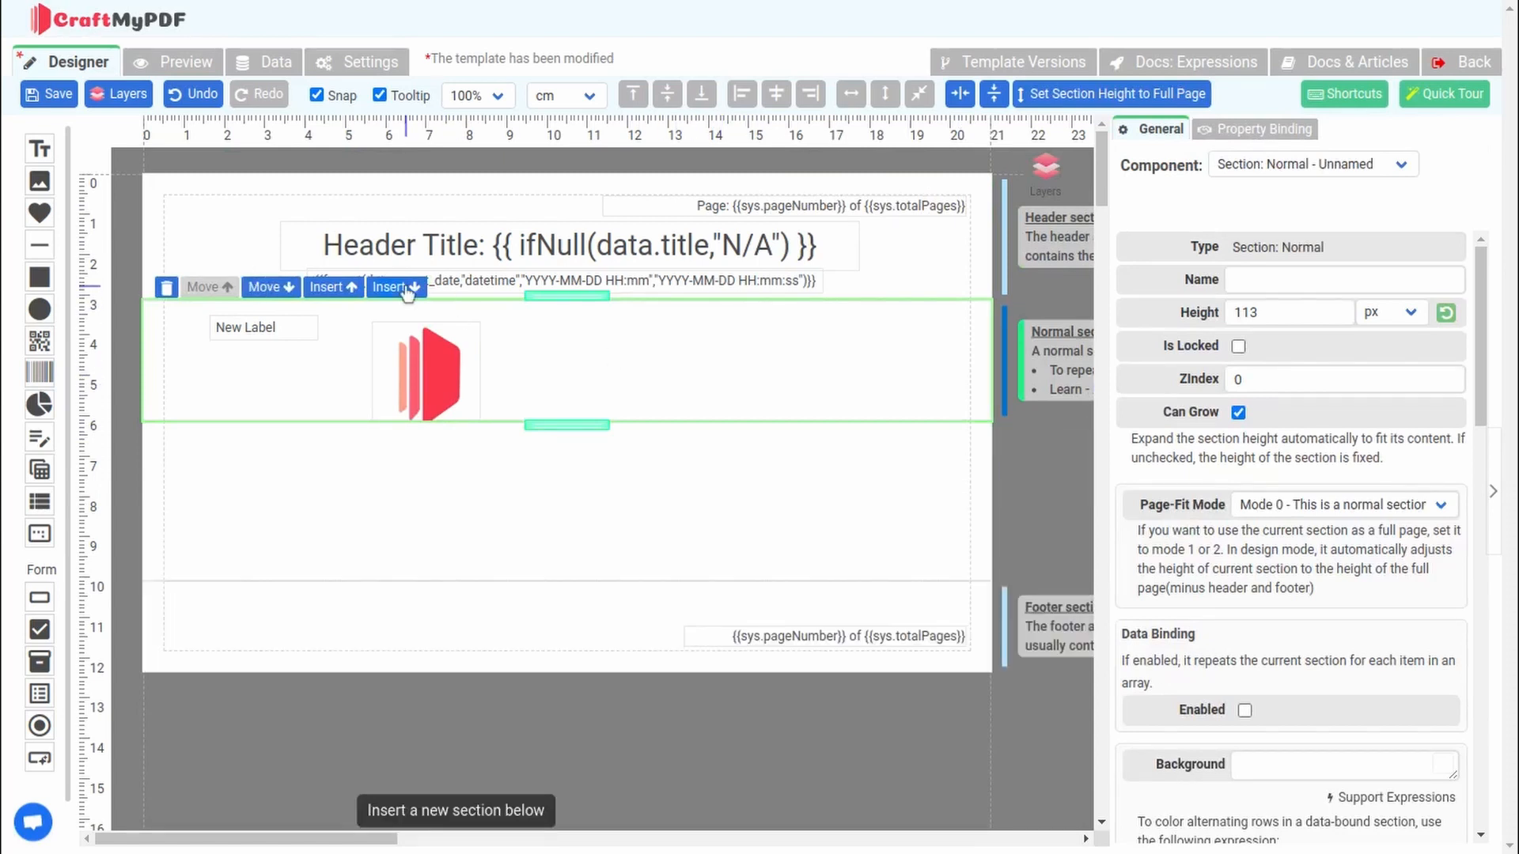
click(537, 468)
scroll(1302, 418, down, 2)
scroll(1303, 418, down, 2)
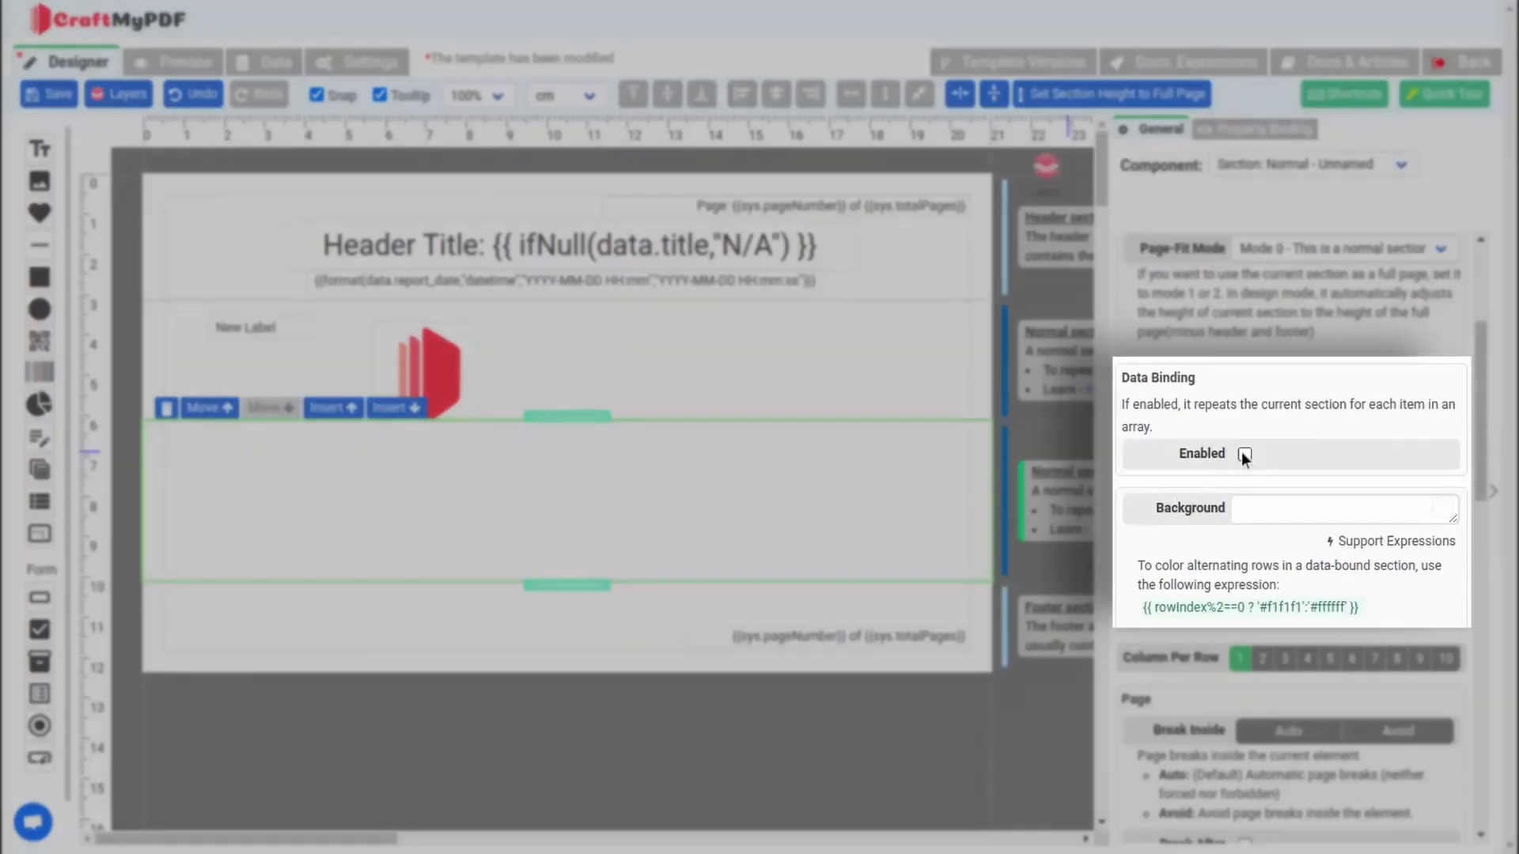
click(1243, 453)
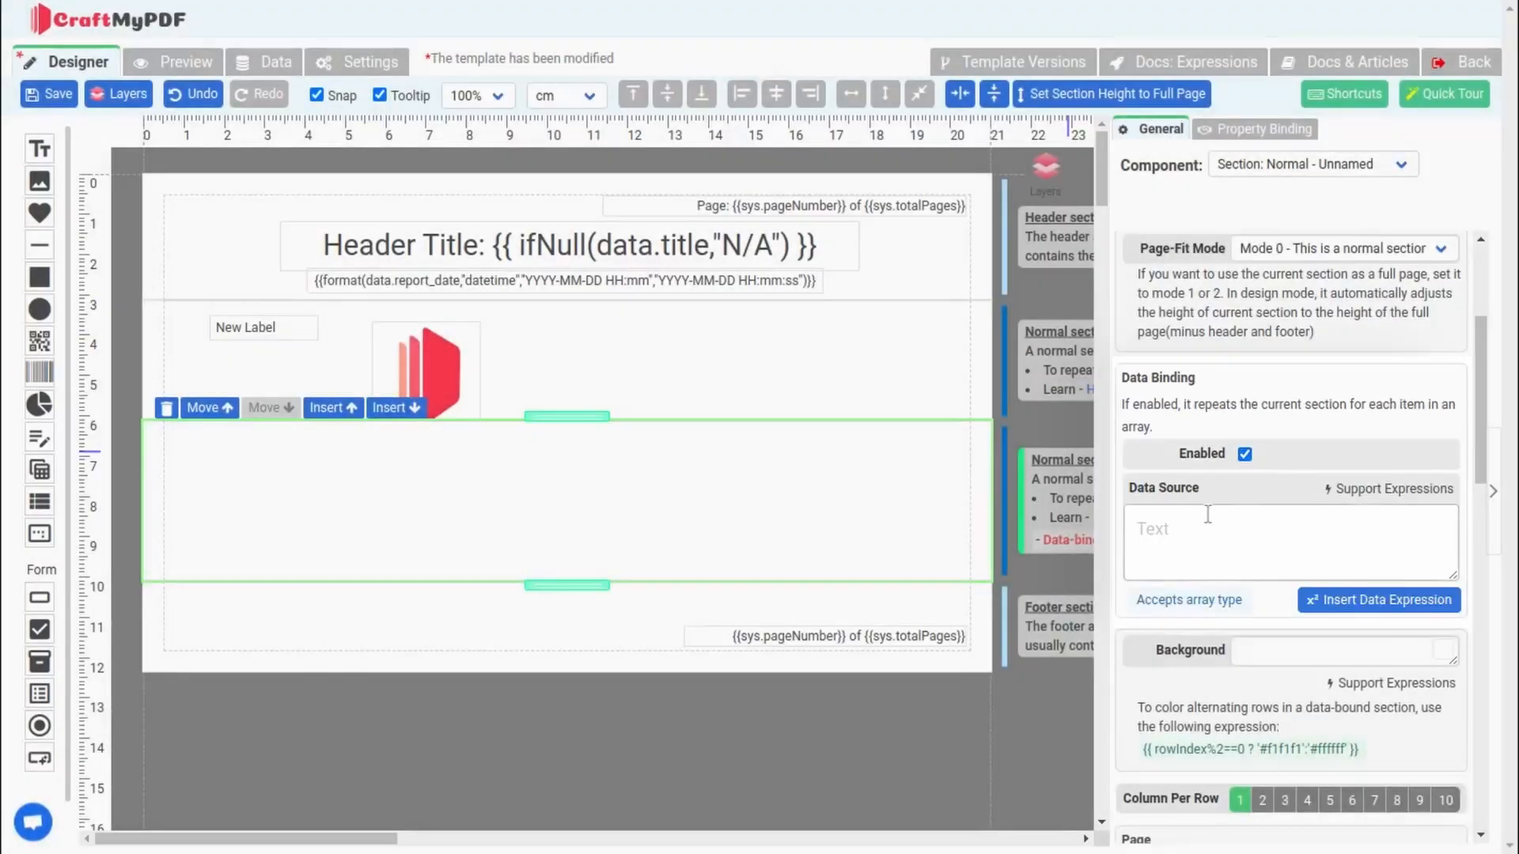
click(1206, 521)
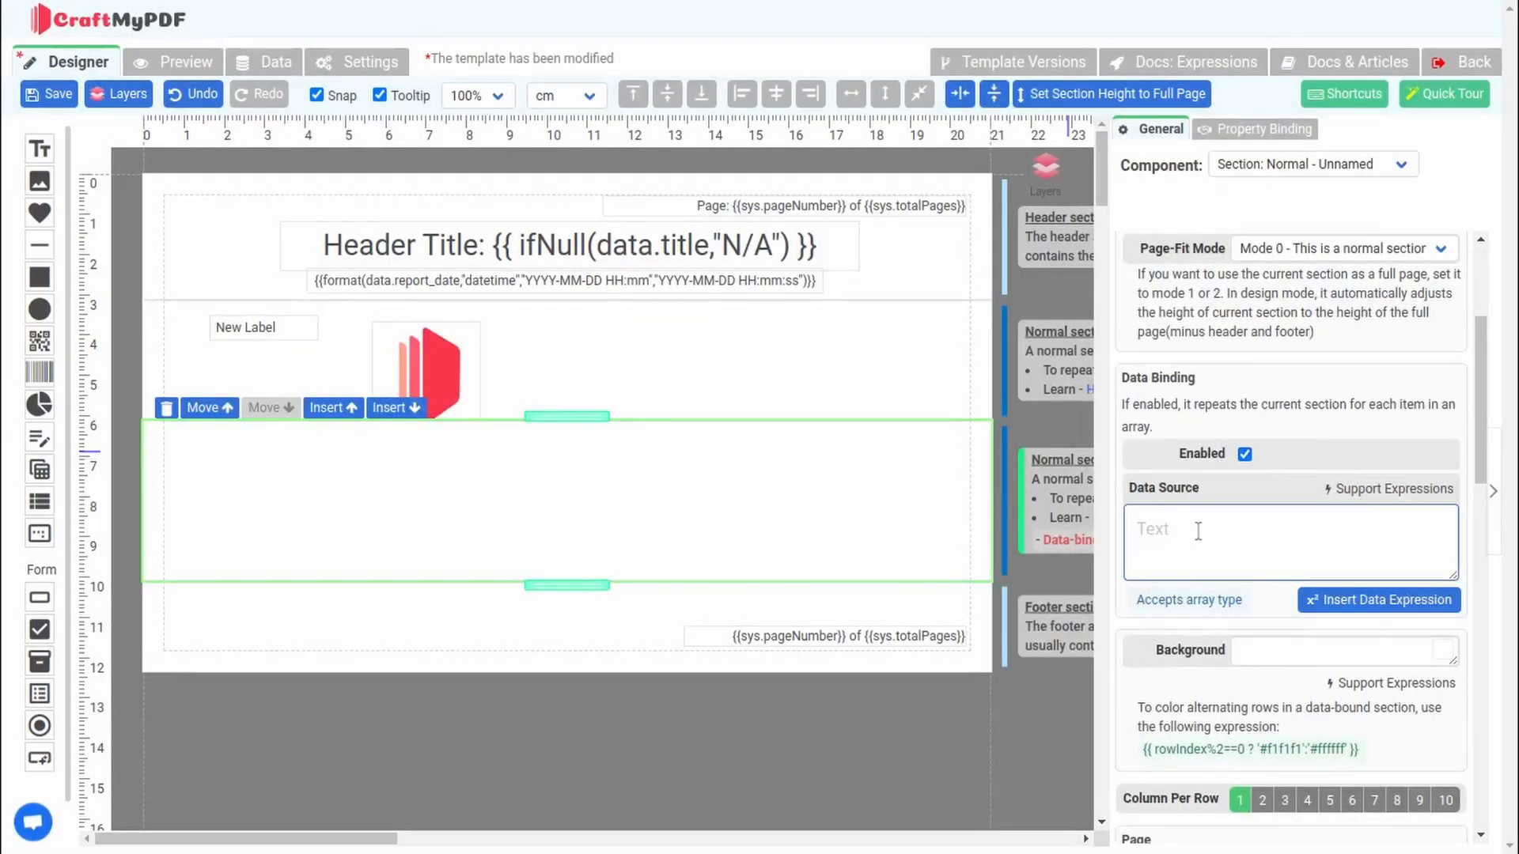
- Show the layers list and try reordering the header section's text_4 layer
click(1045, 167)
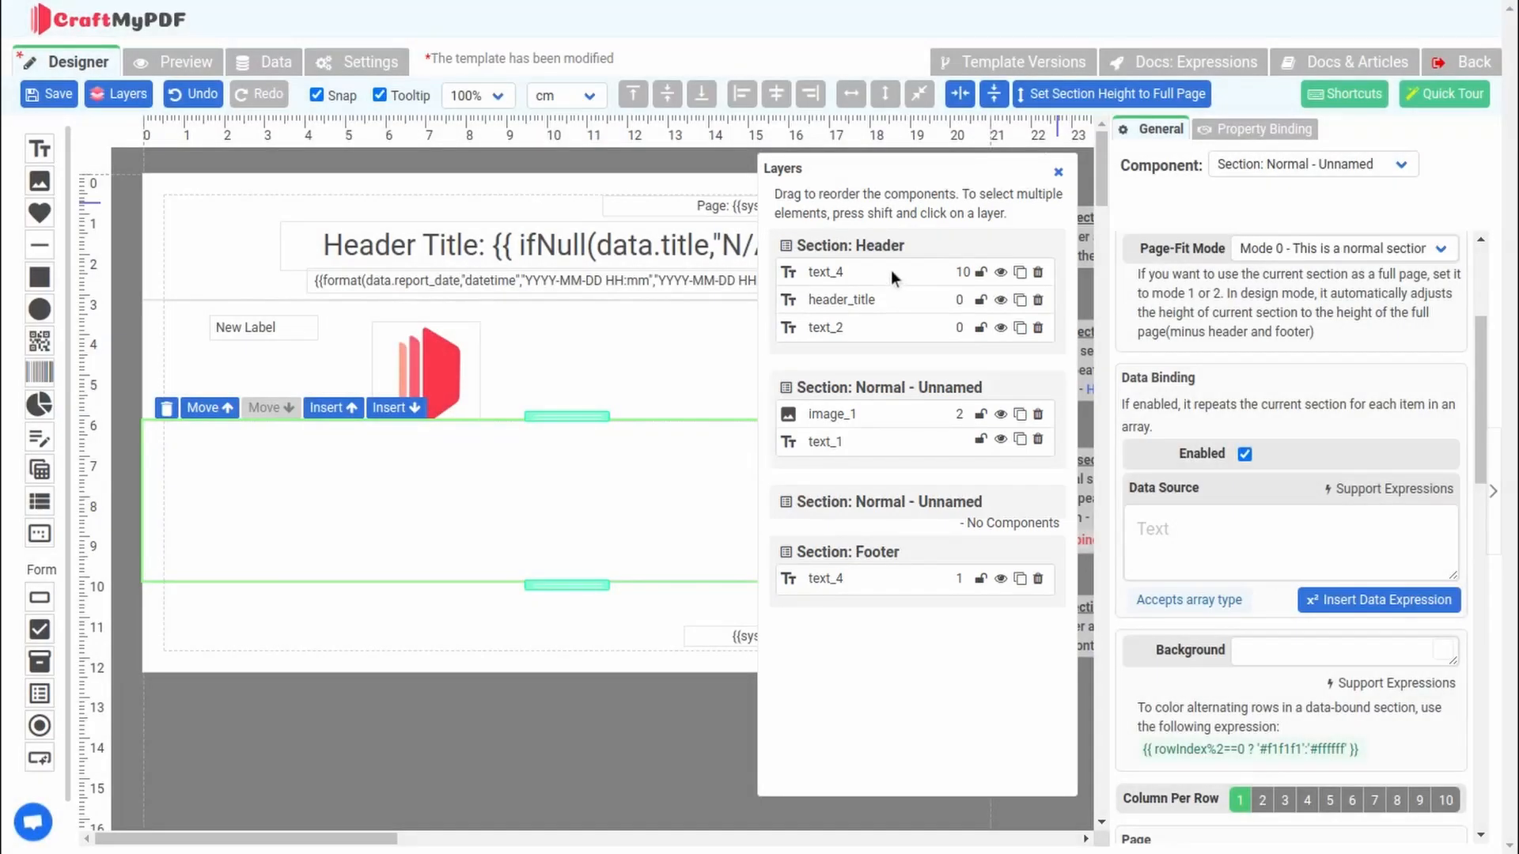
drag(891, 275, 880, 331)
click(886, 297)
drag(894, 279, 893, 312)
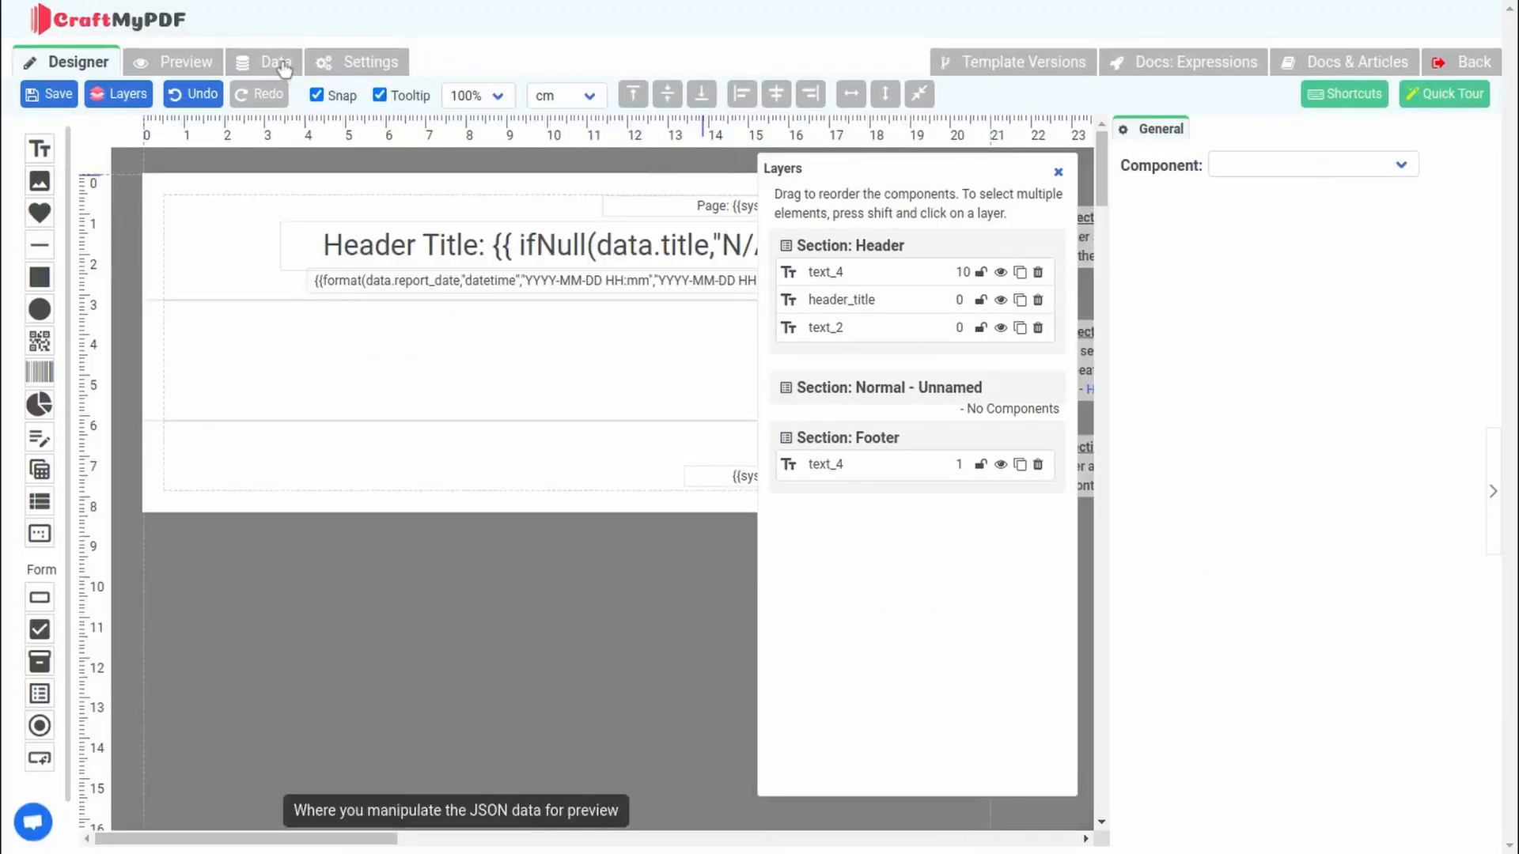
- Replace the template's sample JSON with the copied invoice data containing line items and gross_total
click(279, 65)
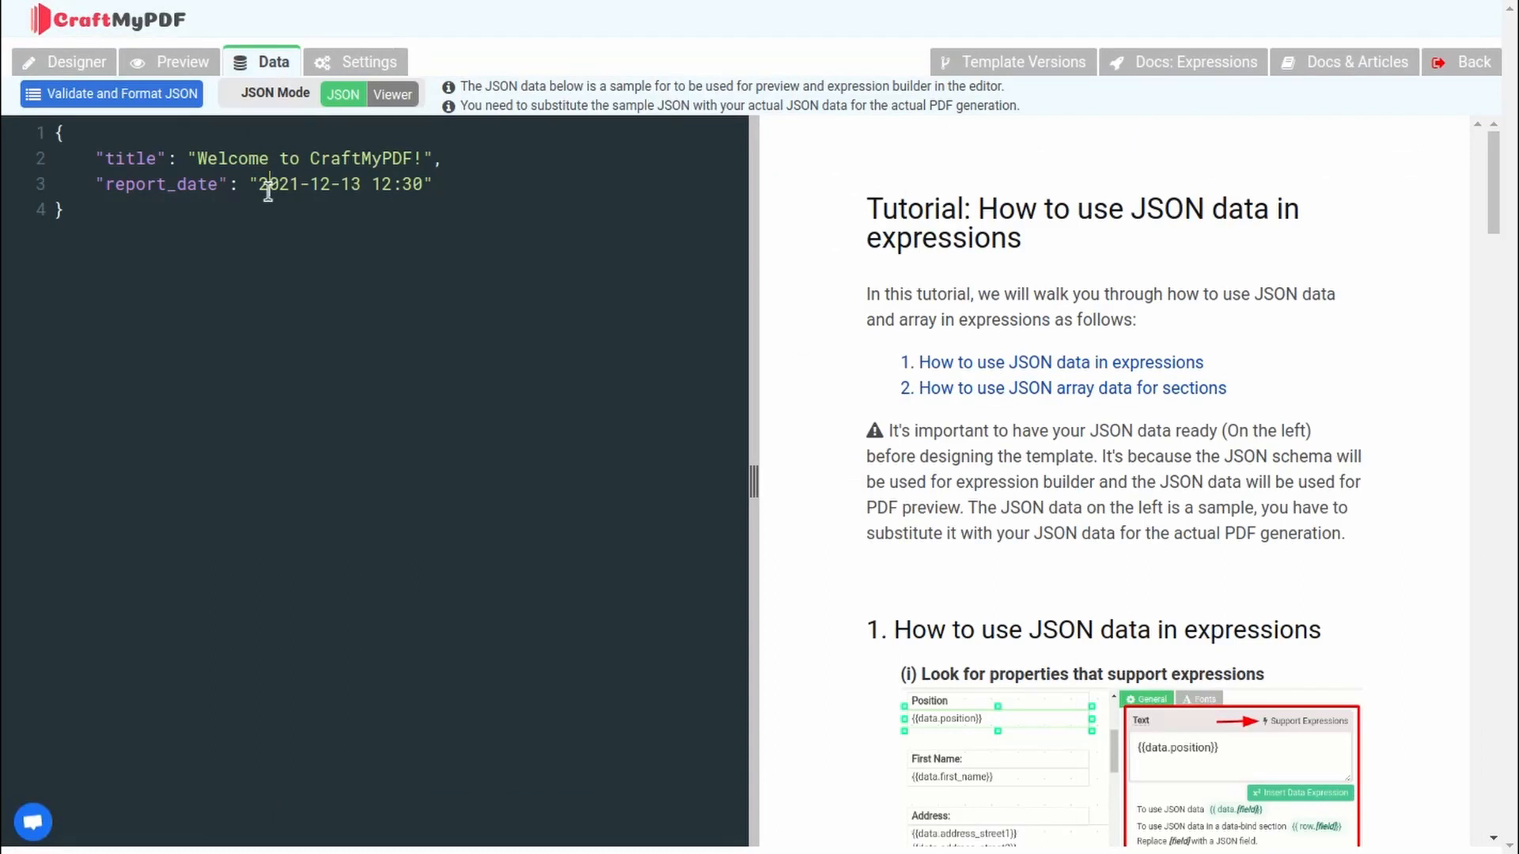
key(ctrl+a)
key(ctrl+v)
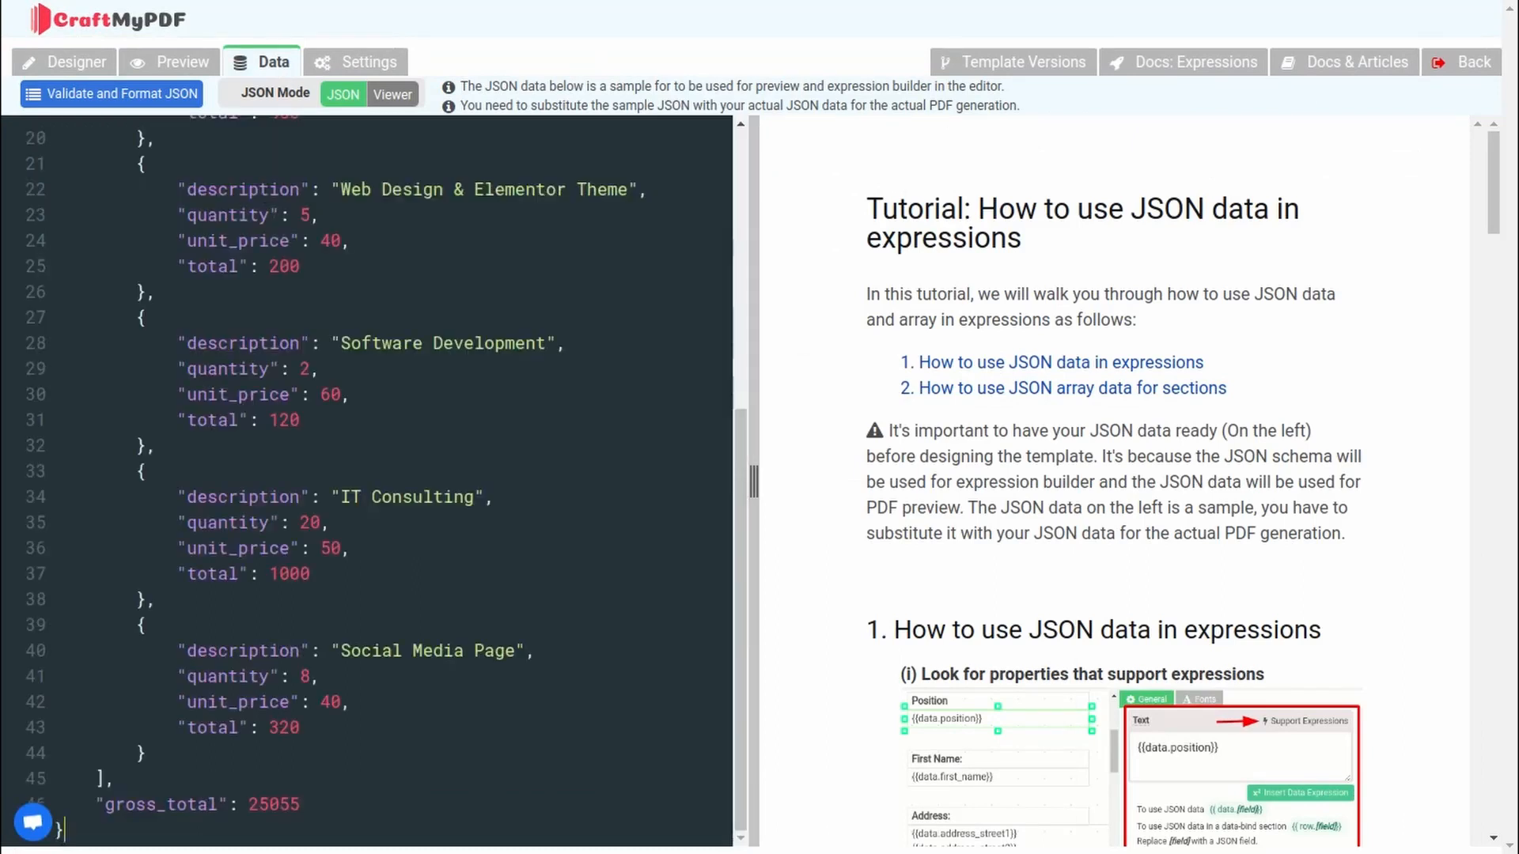
scroll(308, 302, up, 5)
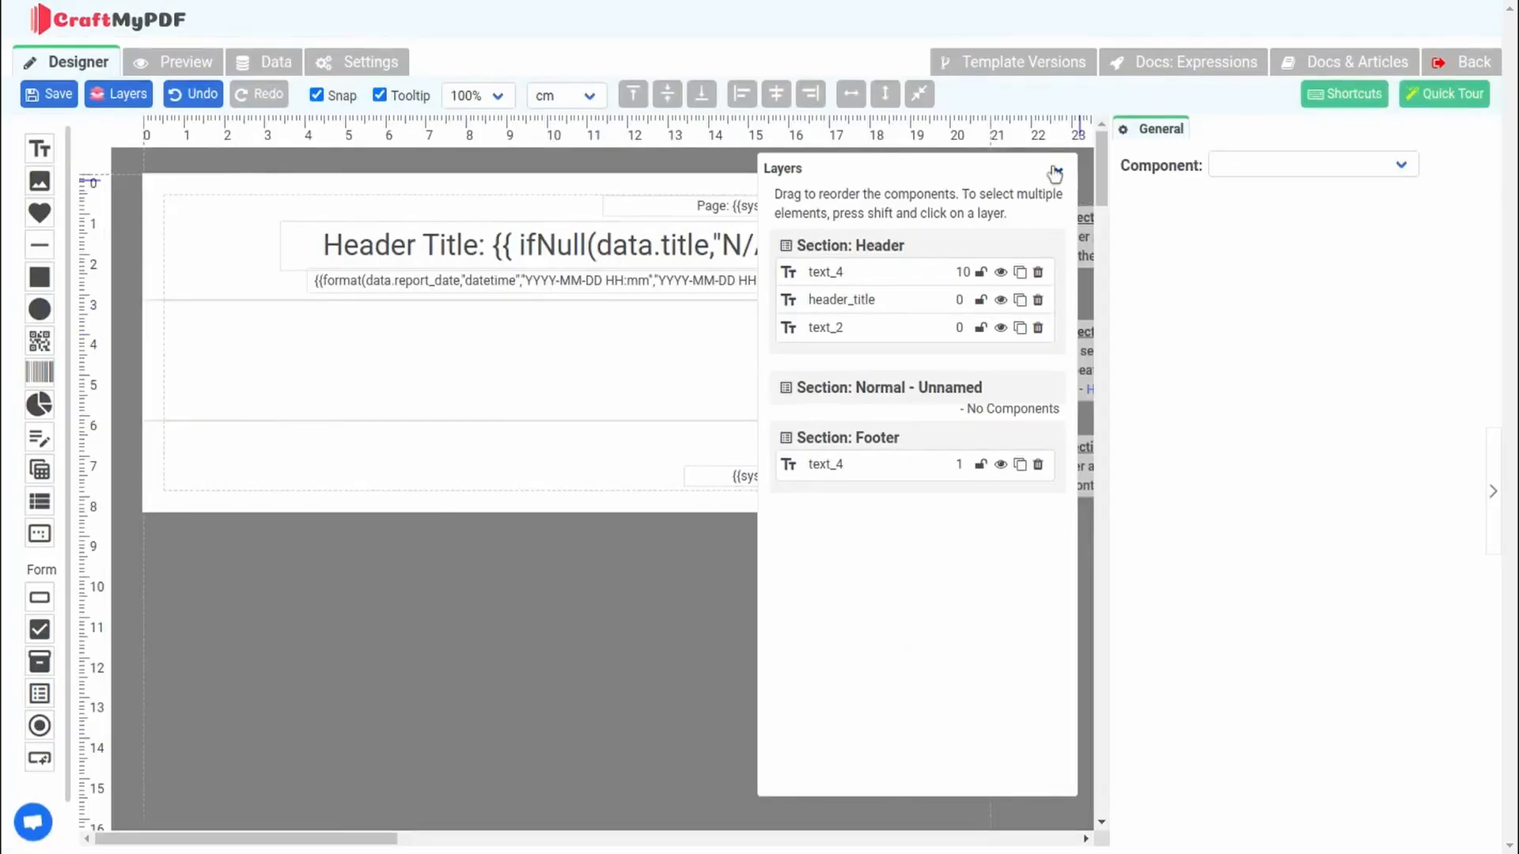
- Hide the layers list and delete the header title and report date text from the header section
click(1062, 170)
click(711, 269)
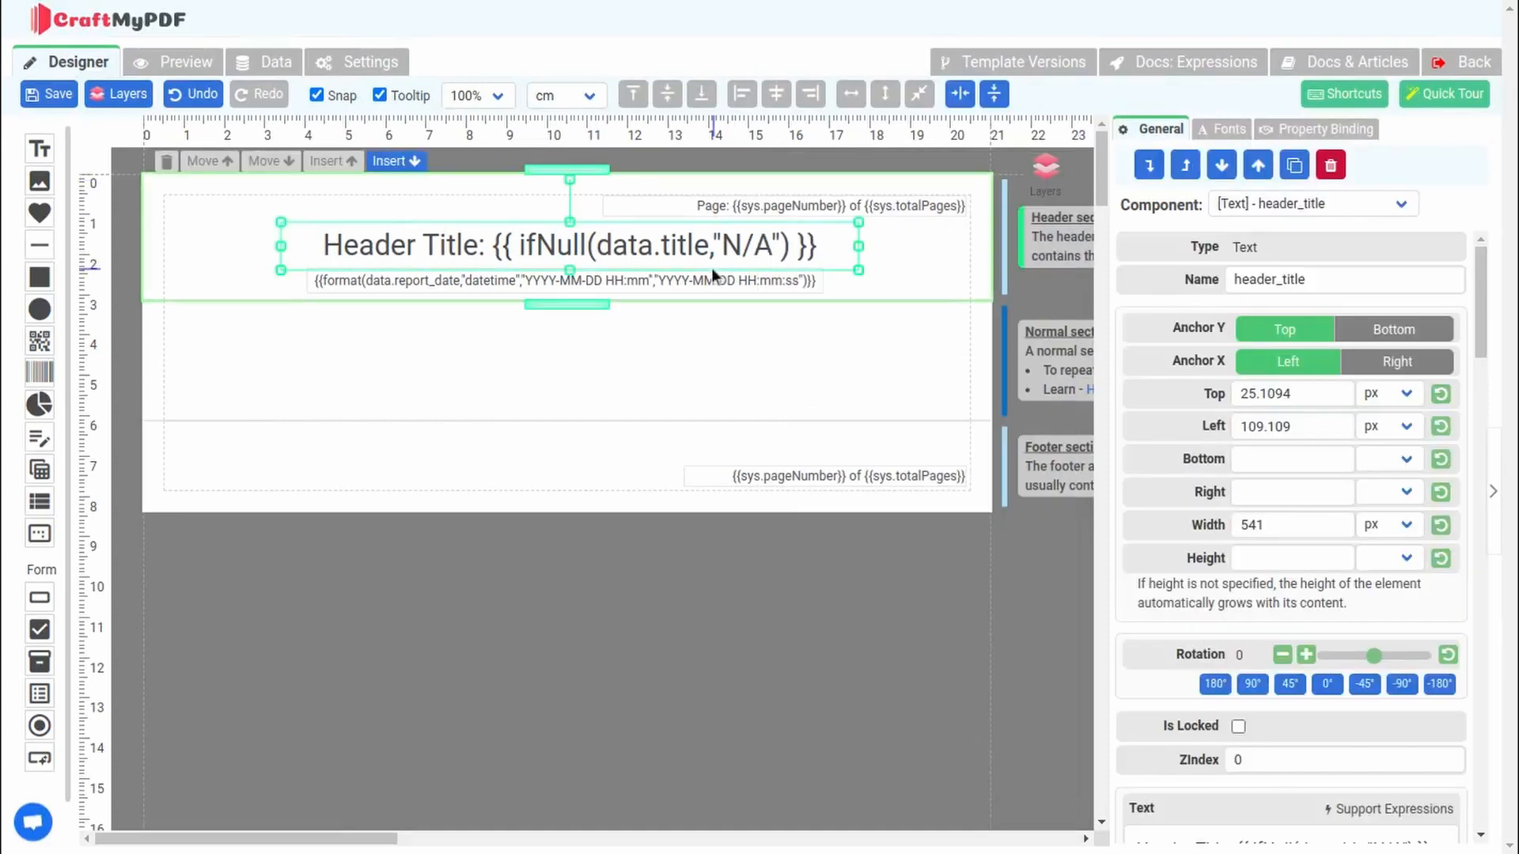
key(Delete)
click(701, 281)
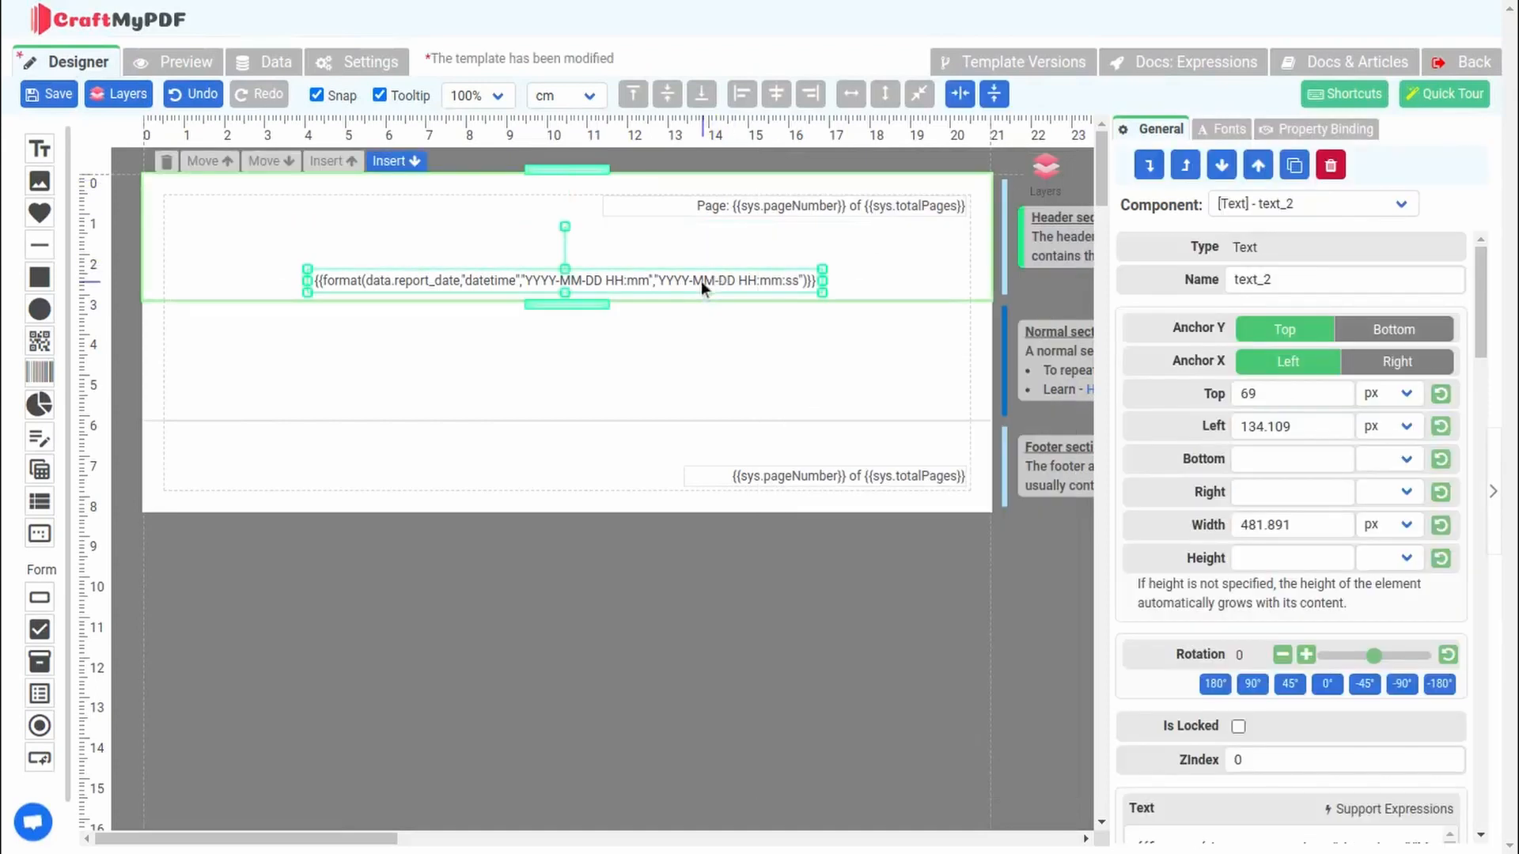
key(Delete)
- Place an image at the header's left edge, source it from the copied logo URL ending in 06769d88-c928-49d8-99ce-b2838af347e4.png, and widen it
drag(40, 181, 223, 242)
scroll(1289, 553, down, 5)
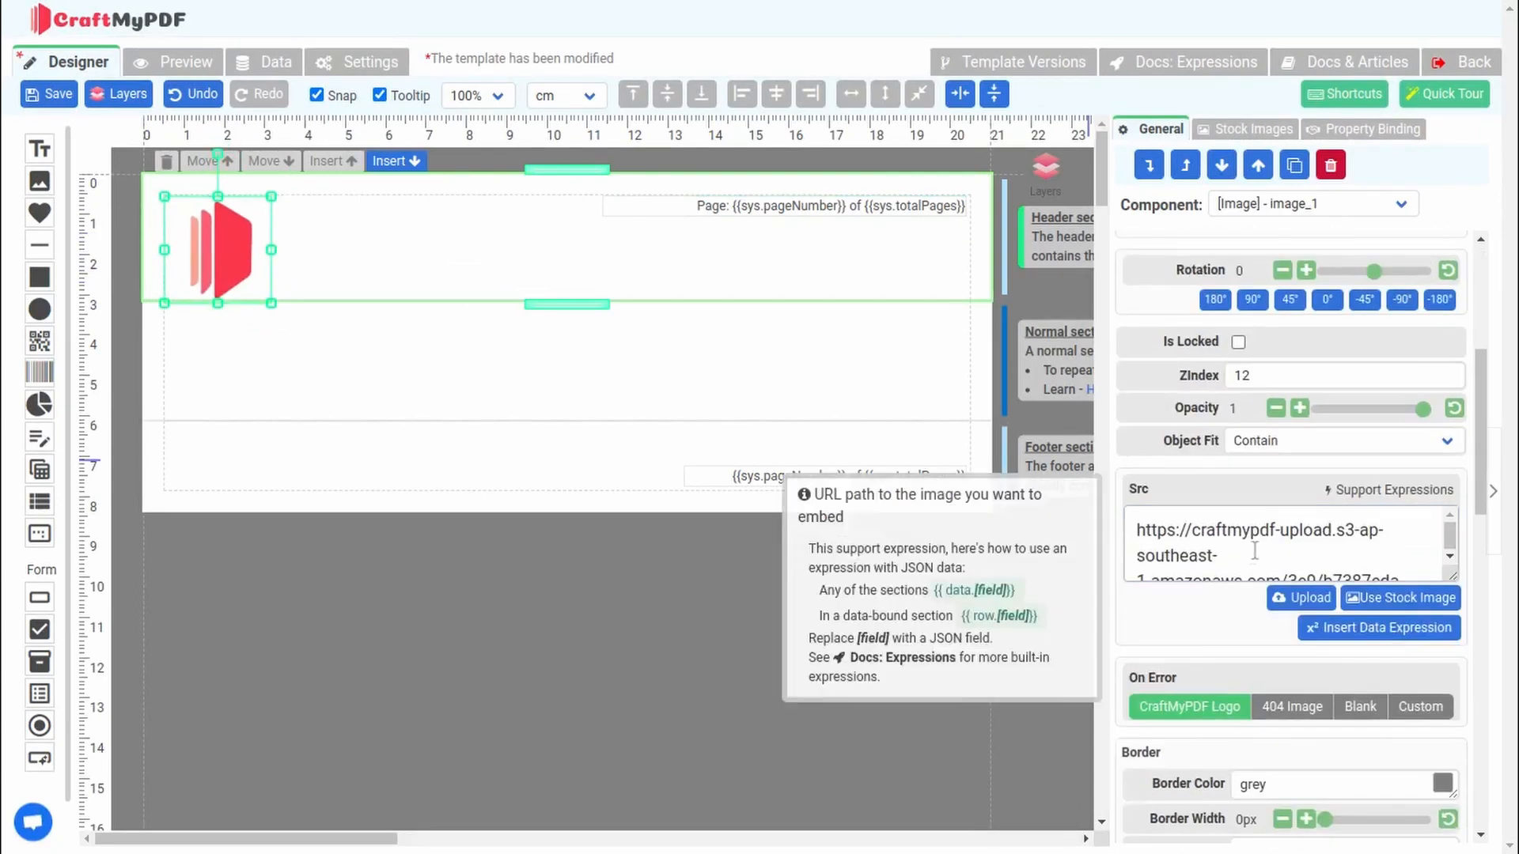
click(1253, 556)
key(ctrl+v)
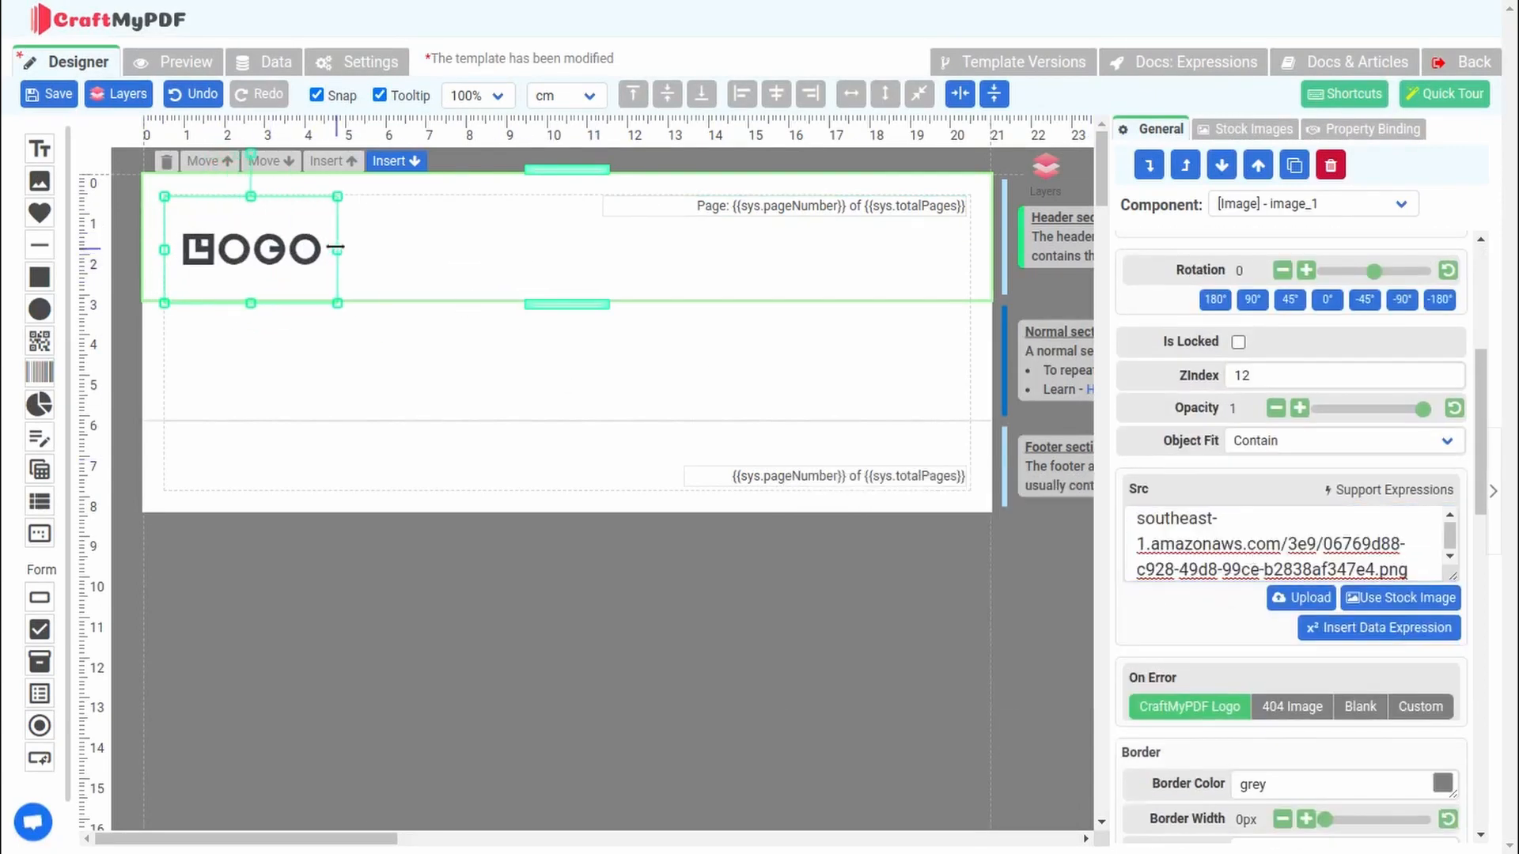
- Add a text label in the middle of the header, centre-align it and set its text to "Invoice"
drag(41, 149, 566, 261)
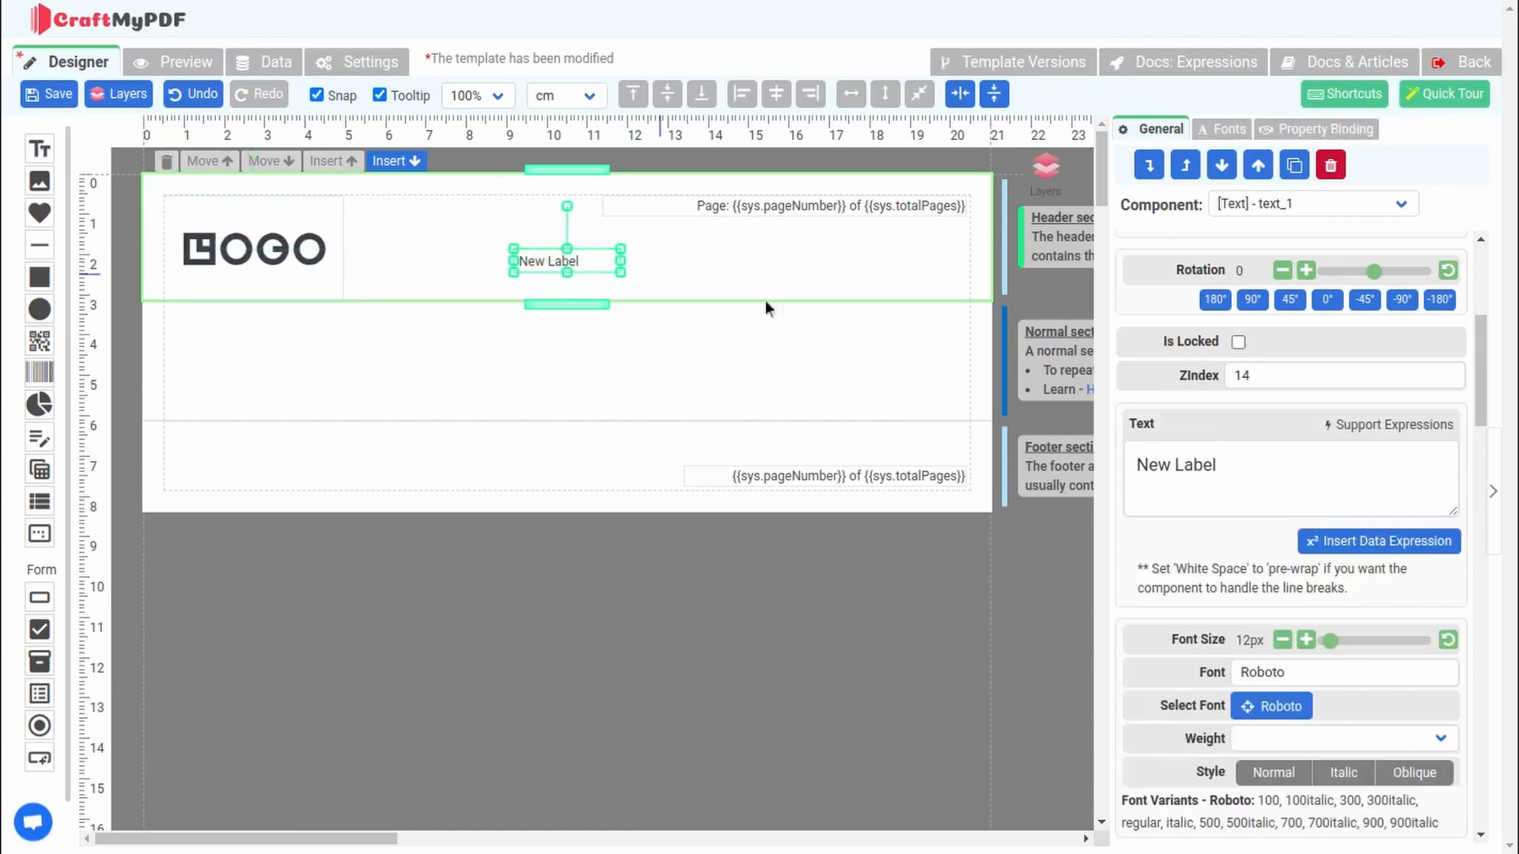
scroll(1403, 664, up, 4)
scroll(1361, 617, down, 6)
click(1327, 571)
scroll(1389, 565, up, 5)
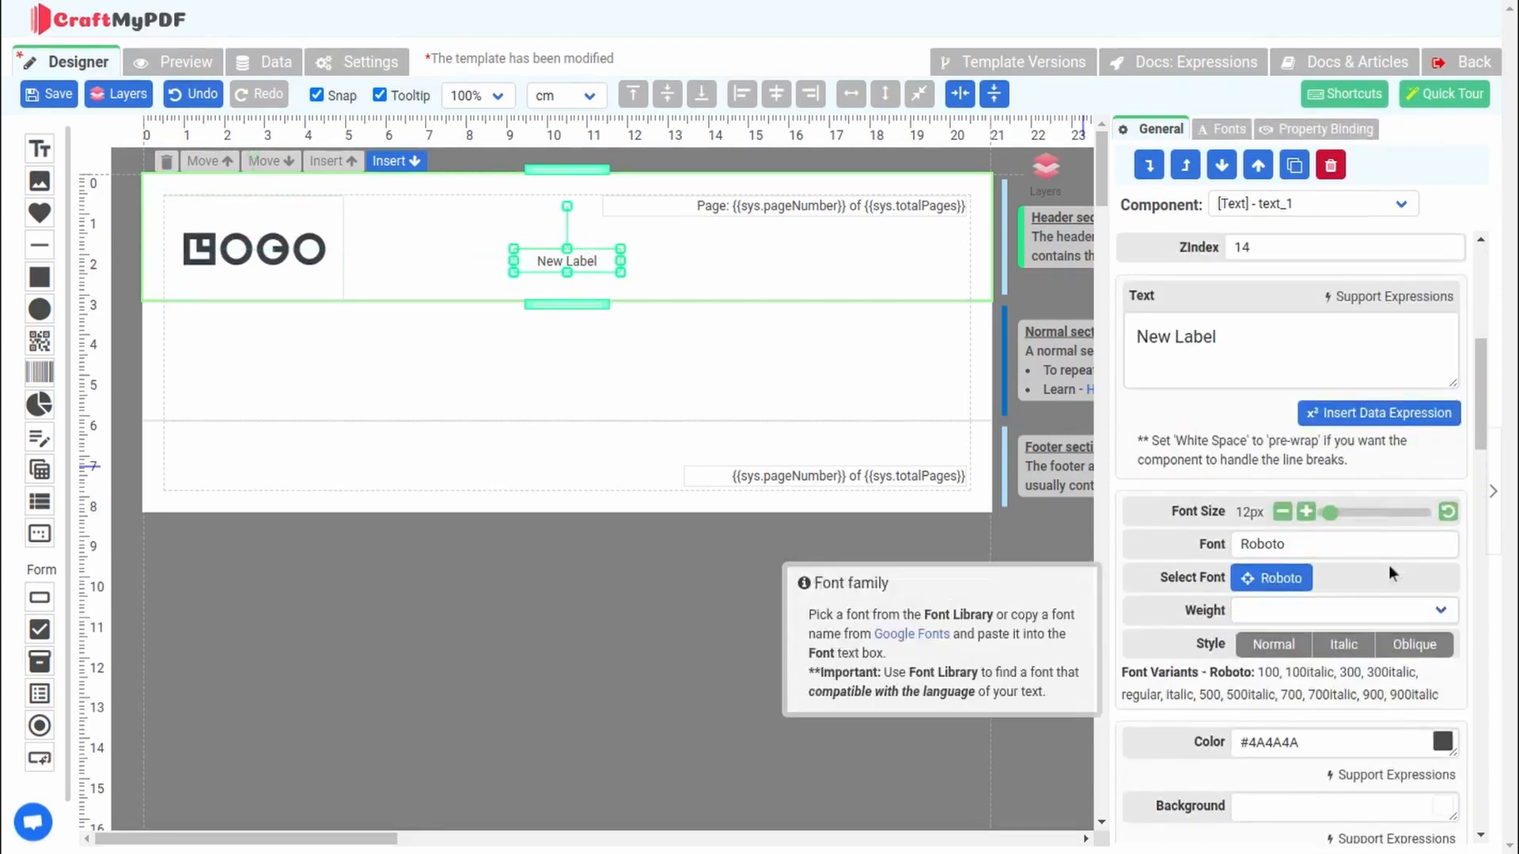
click(1234, 348)
key(ctrl+a)
text(Invoice)
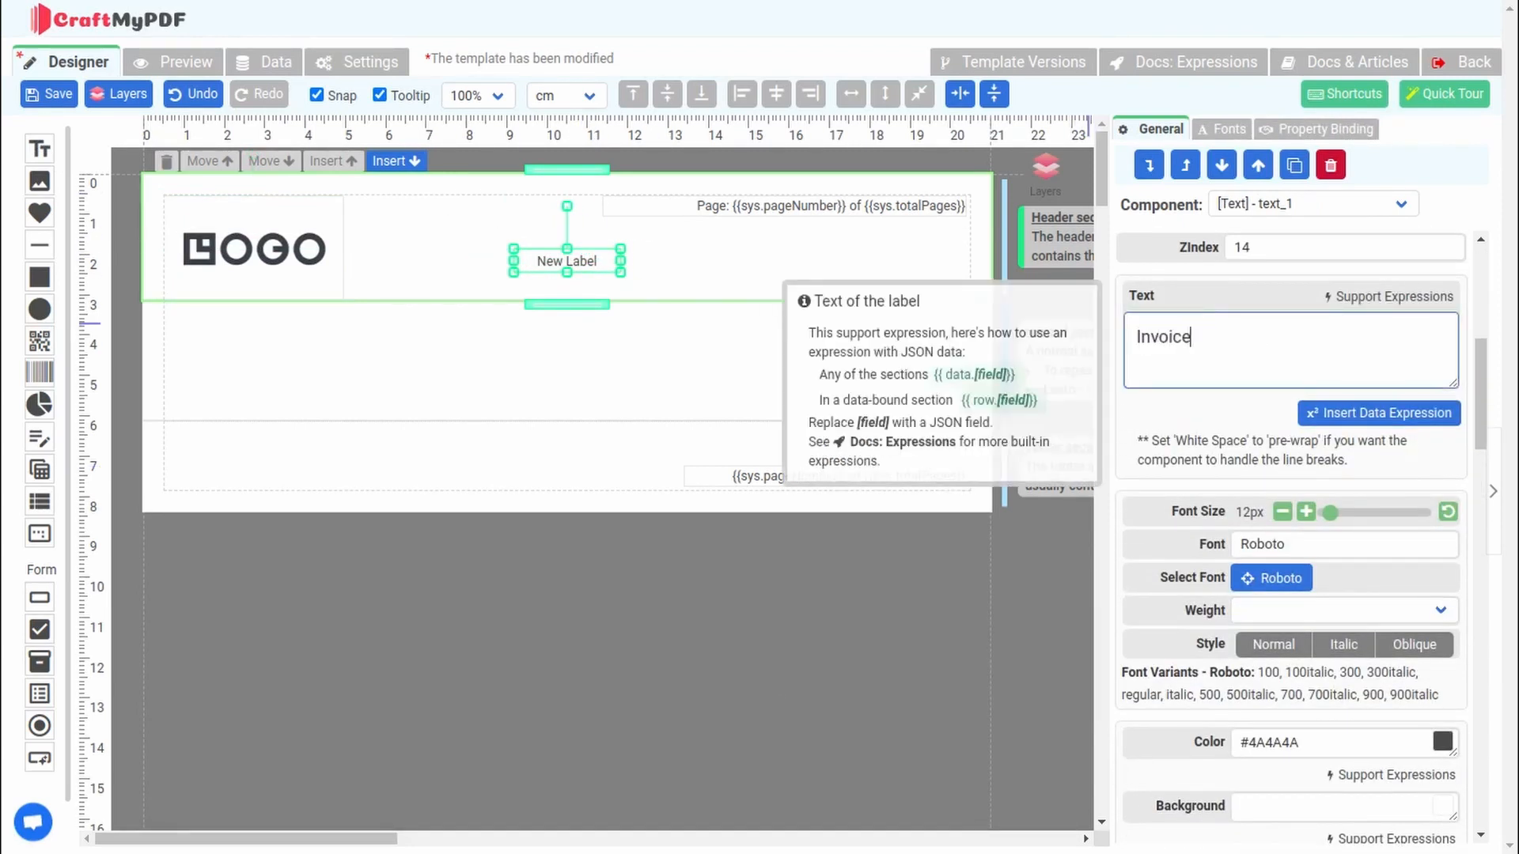
- Set the Invoice label to Merriweather at 41px, and widen and reposition it in the middle of the header
click(1258, 578)
scroll(1366, 422, down, 5)
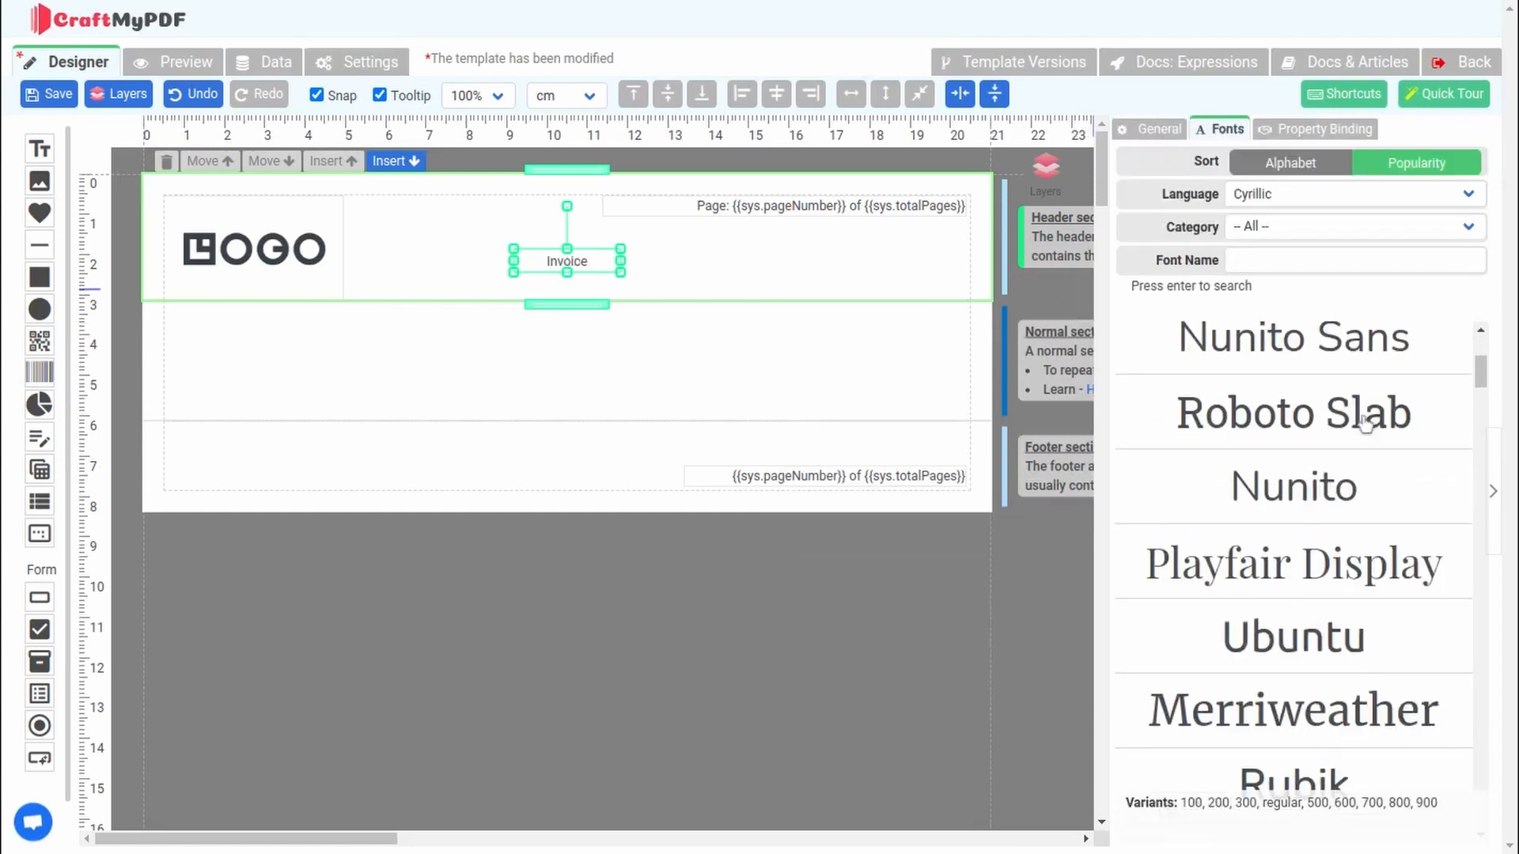
click(1271, 712)
drag(1337, 512, 1348, 518)
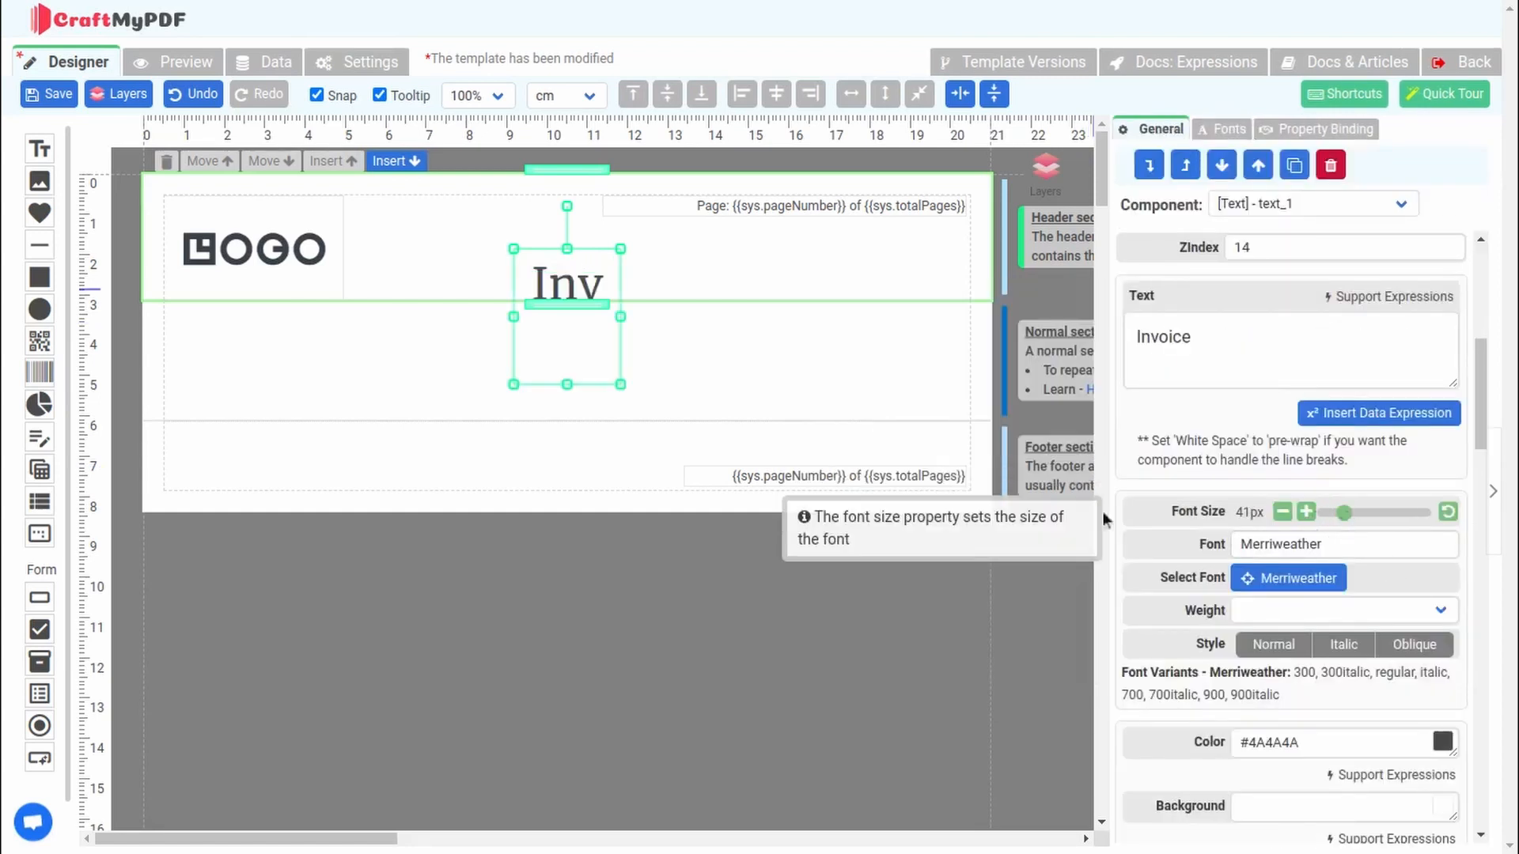
drag(621, 383, 788, 319)
drag(704, 296, 617, 263)
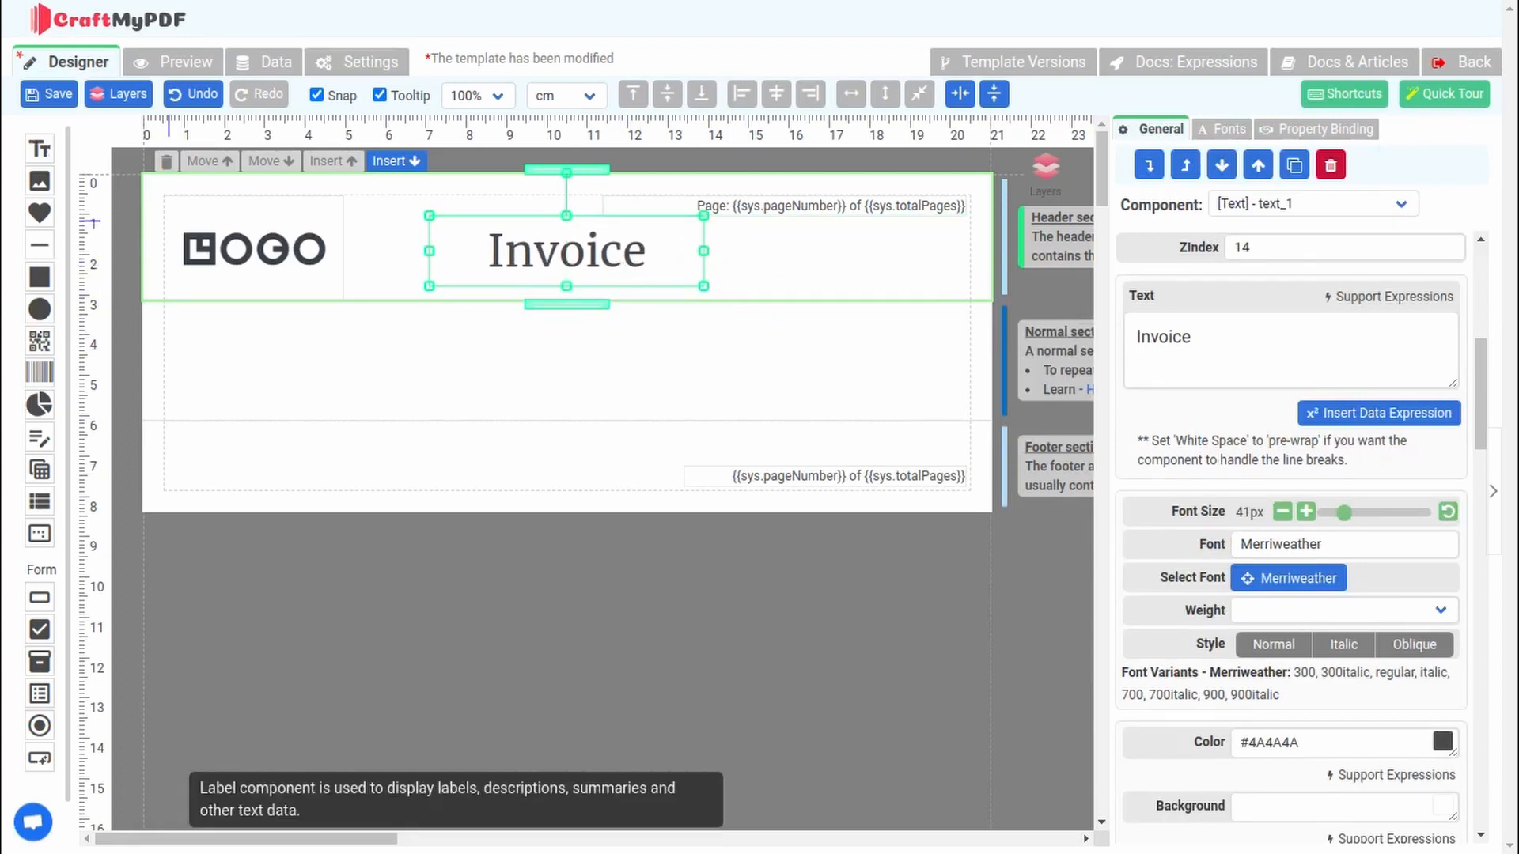
- Add a text label near the header's right edge reading "Invoice Number:" followed by the invoice_number data expression
drag(40, 149, 794, 240)
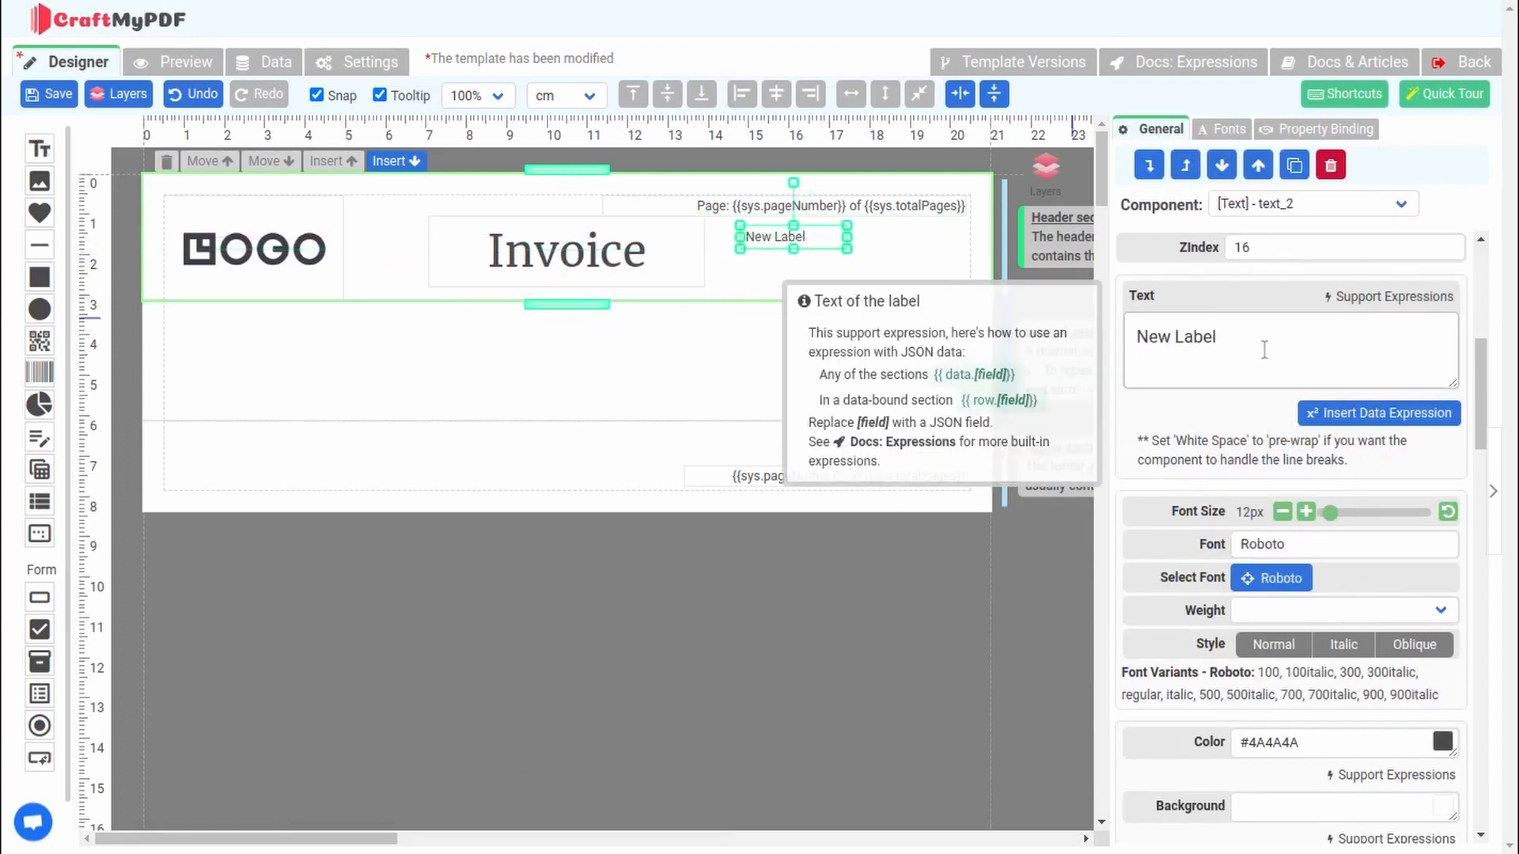
triple_click(1320, 353)
text(Invoice Number:)
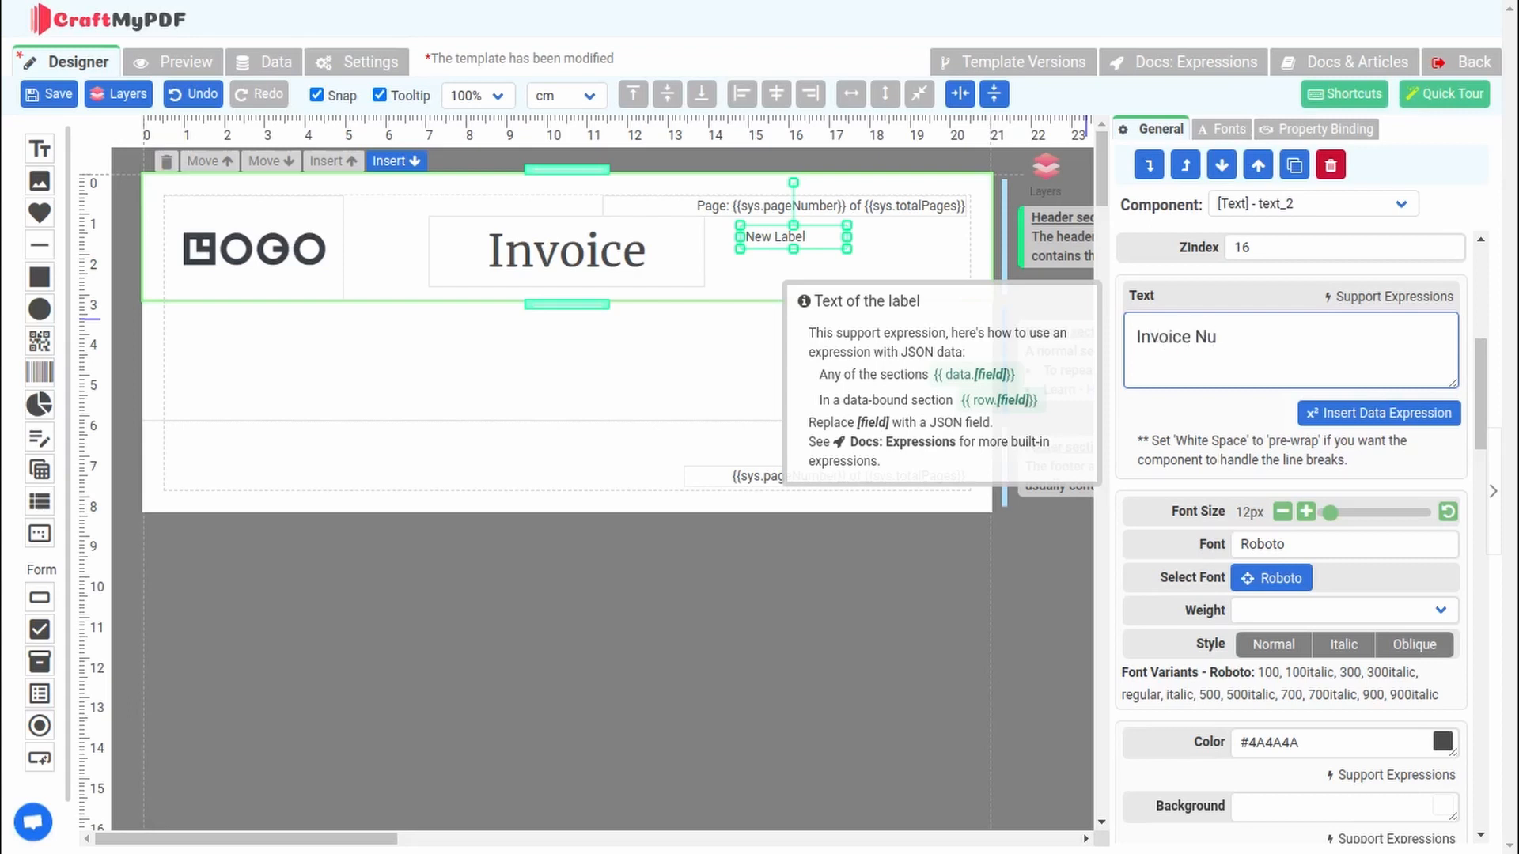
click(1379, 413)
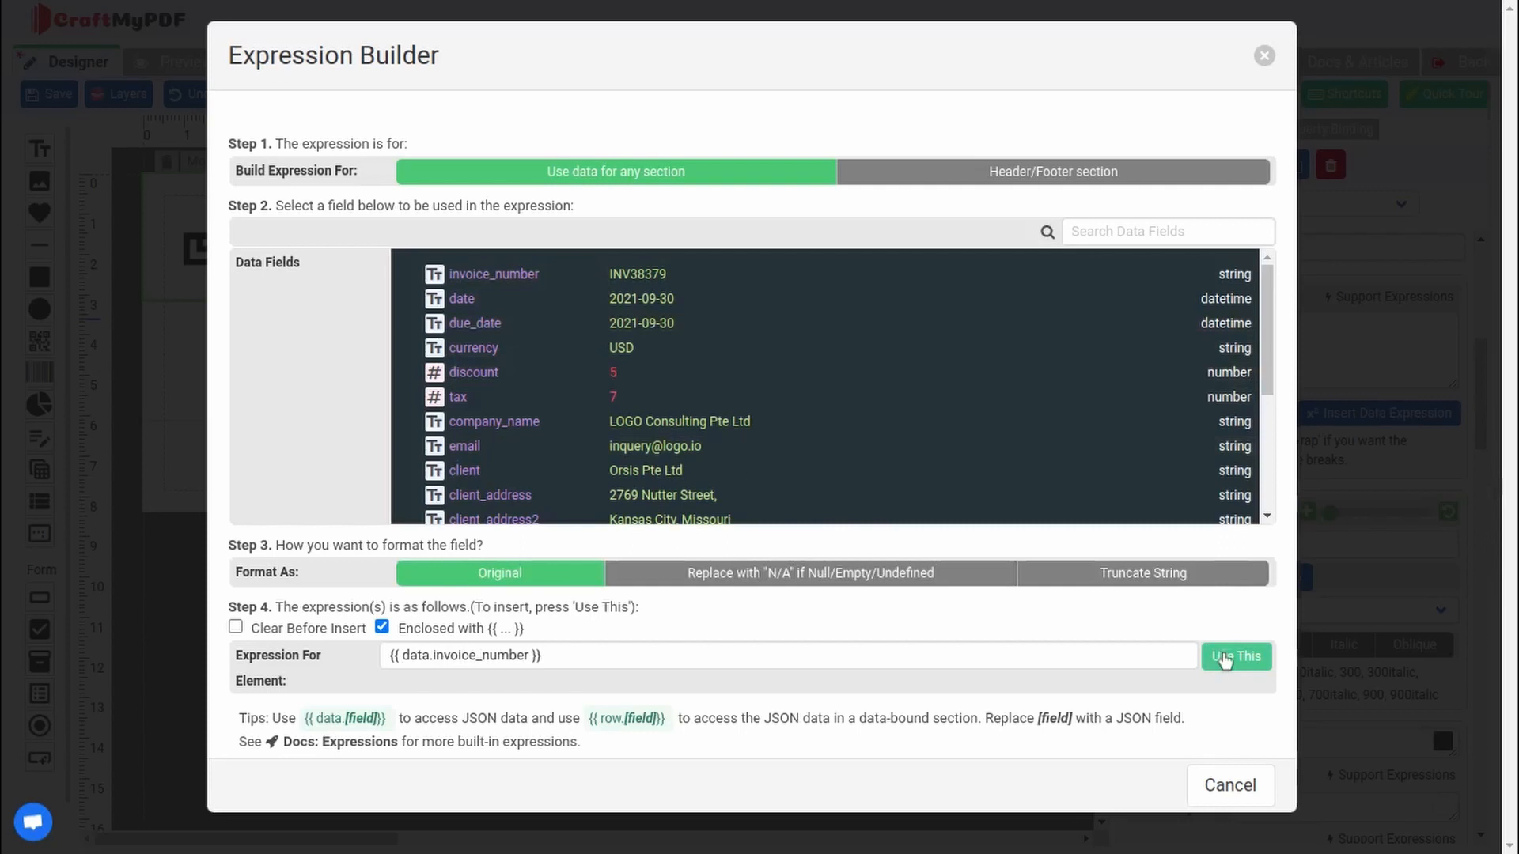
click(1224, 657)
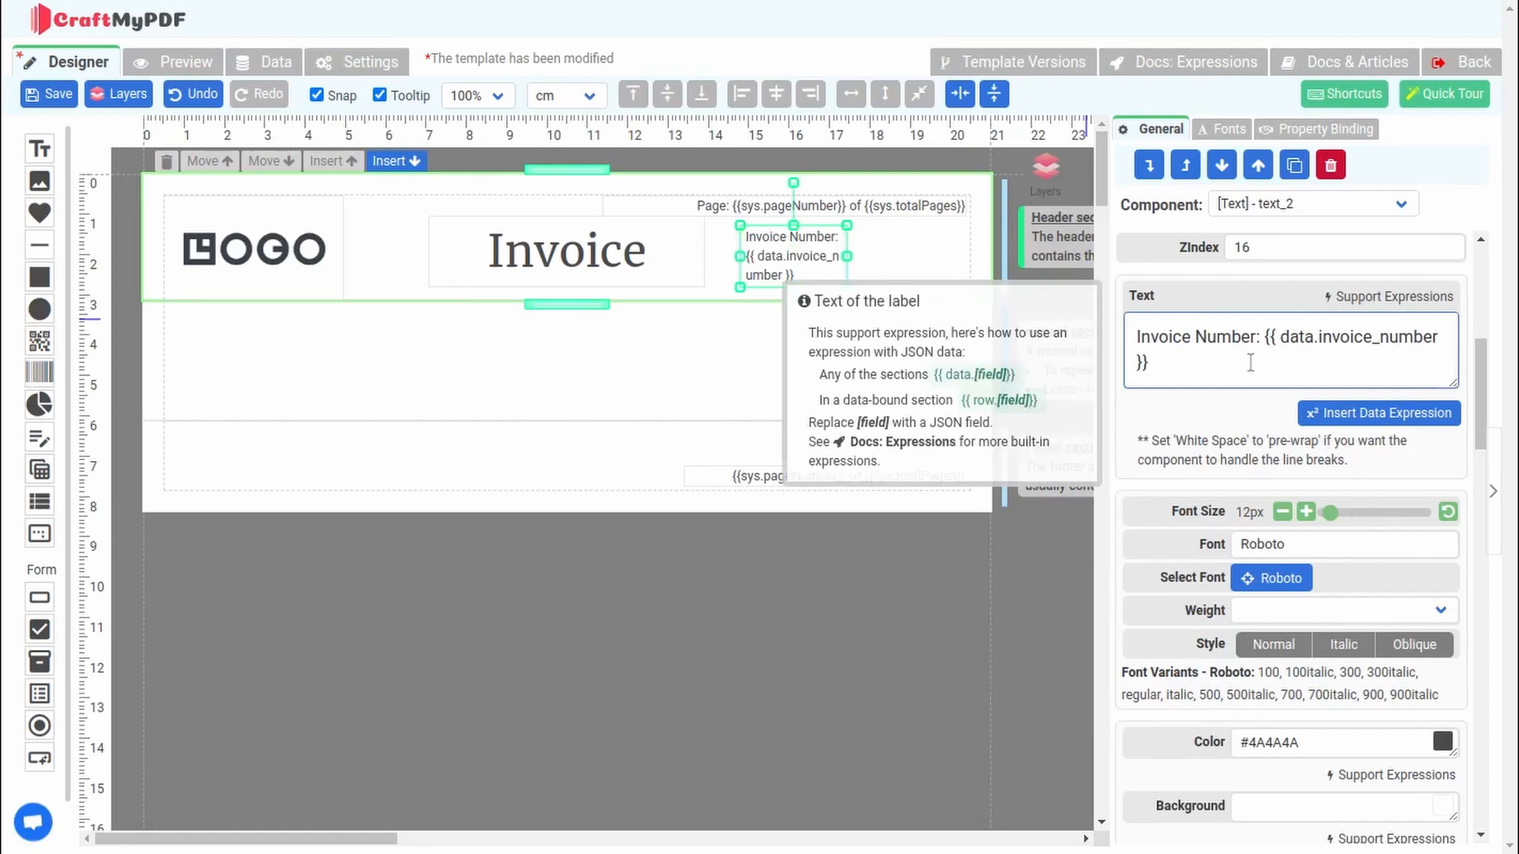
- Add a second line to the label reading "Company Name:" followed by the company_name data expression
key(Return)
text(Compa)
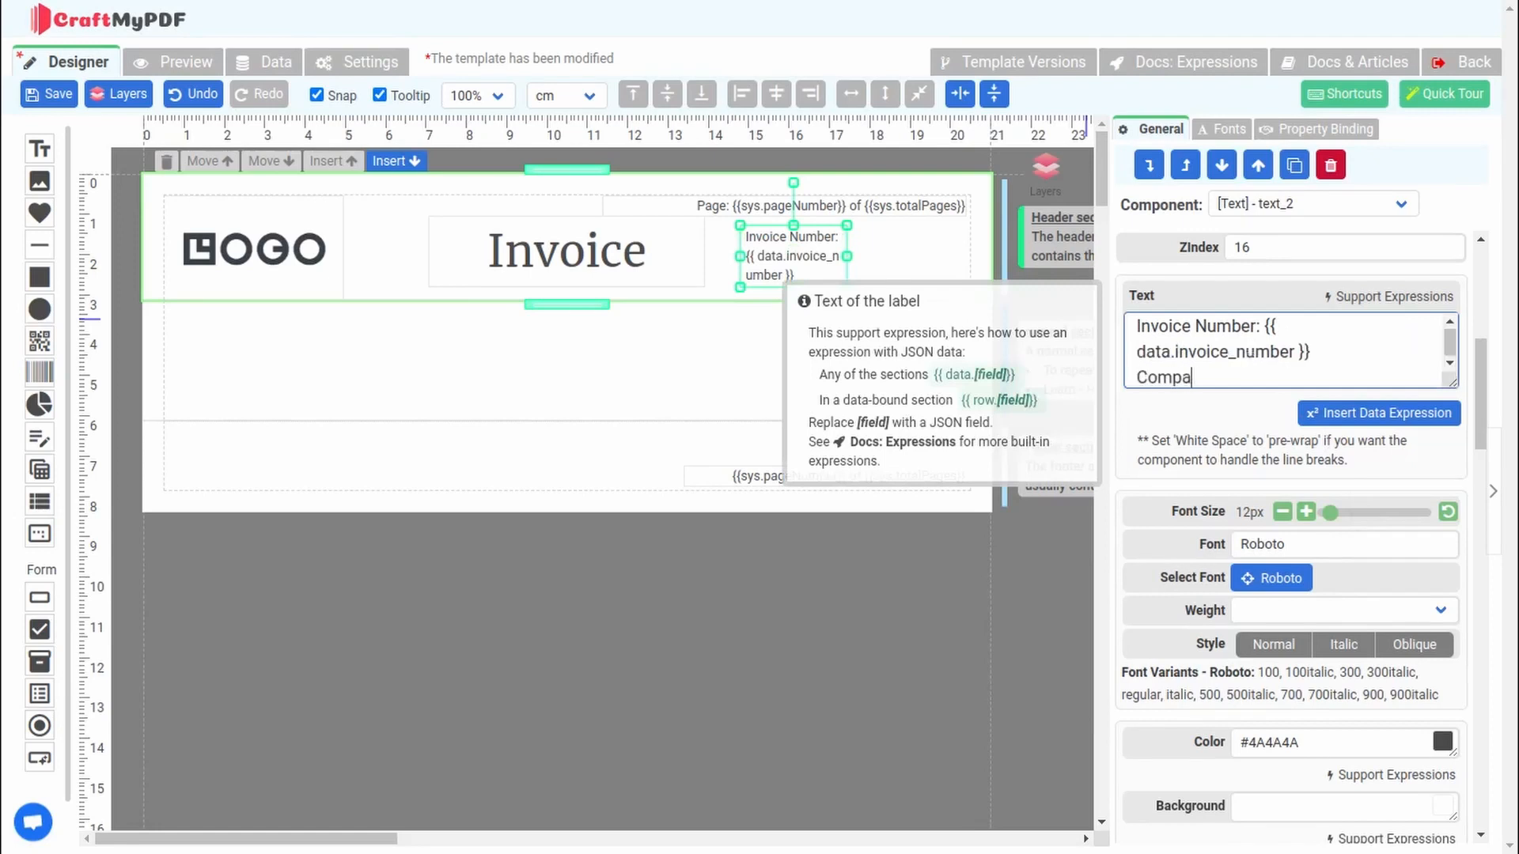
text(ny Name:)
click(1431, 413)
click(546, 421)
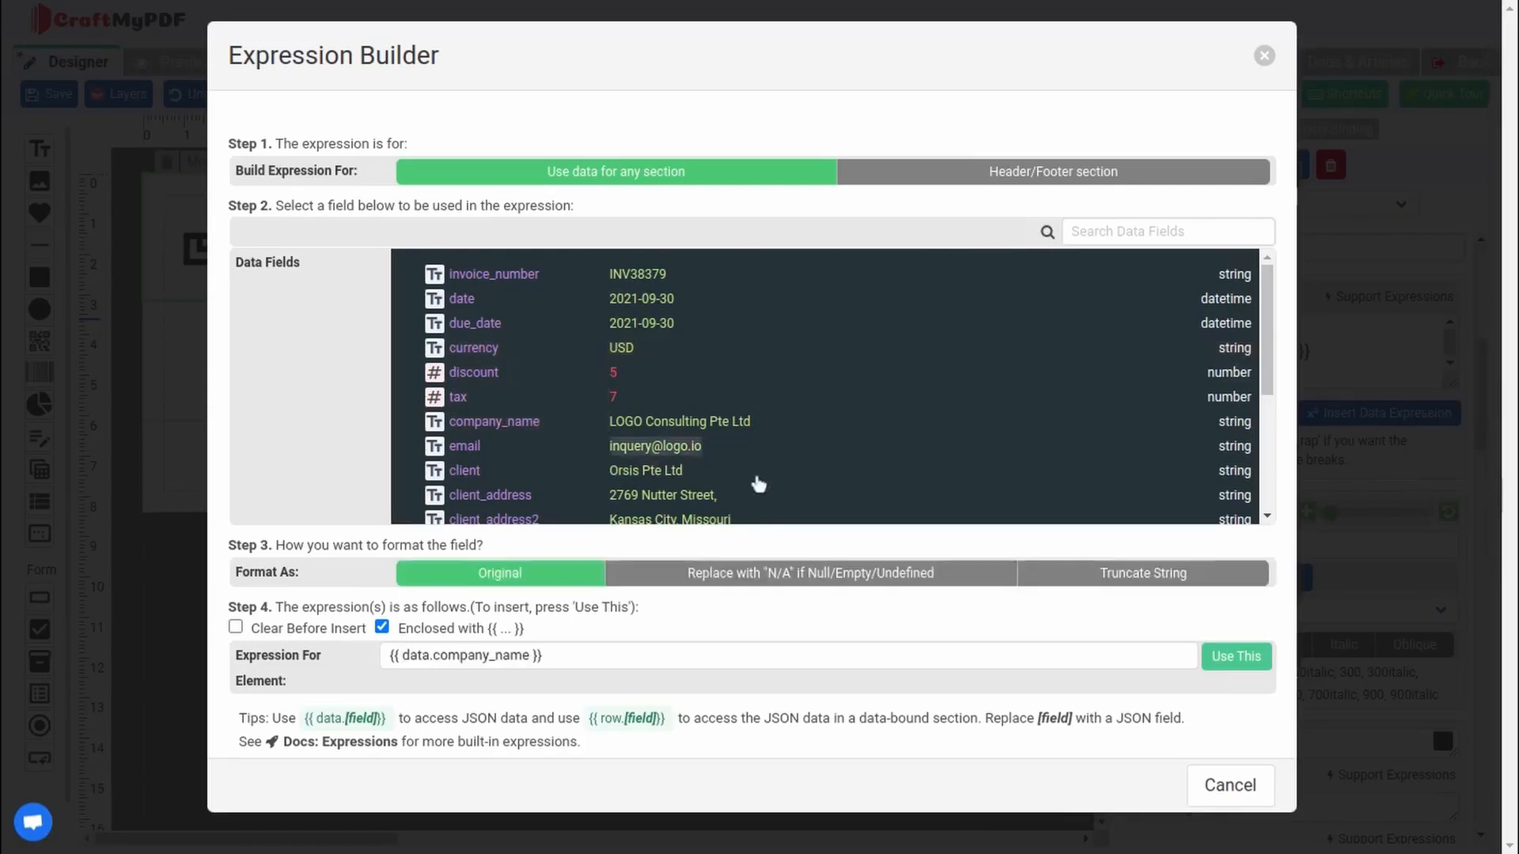
click(1234, 656)
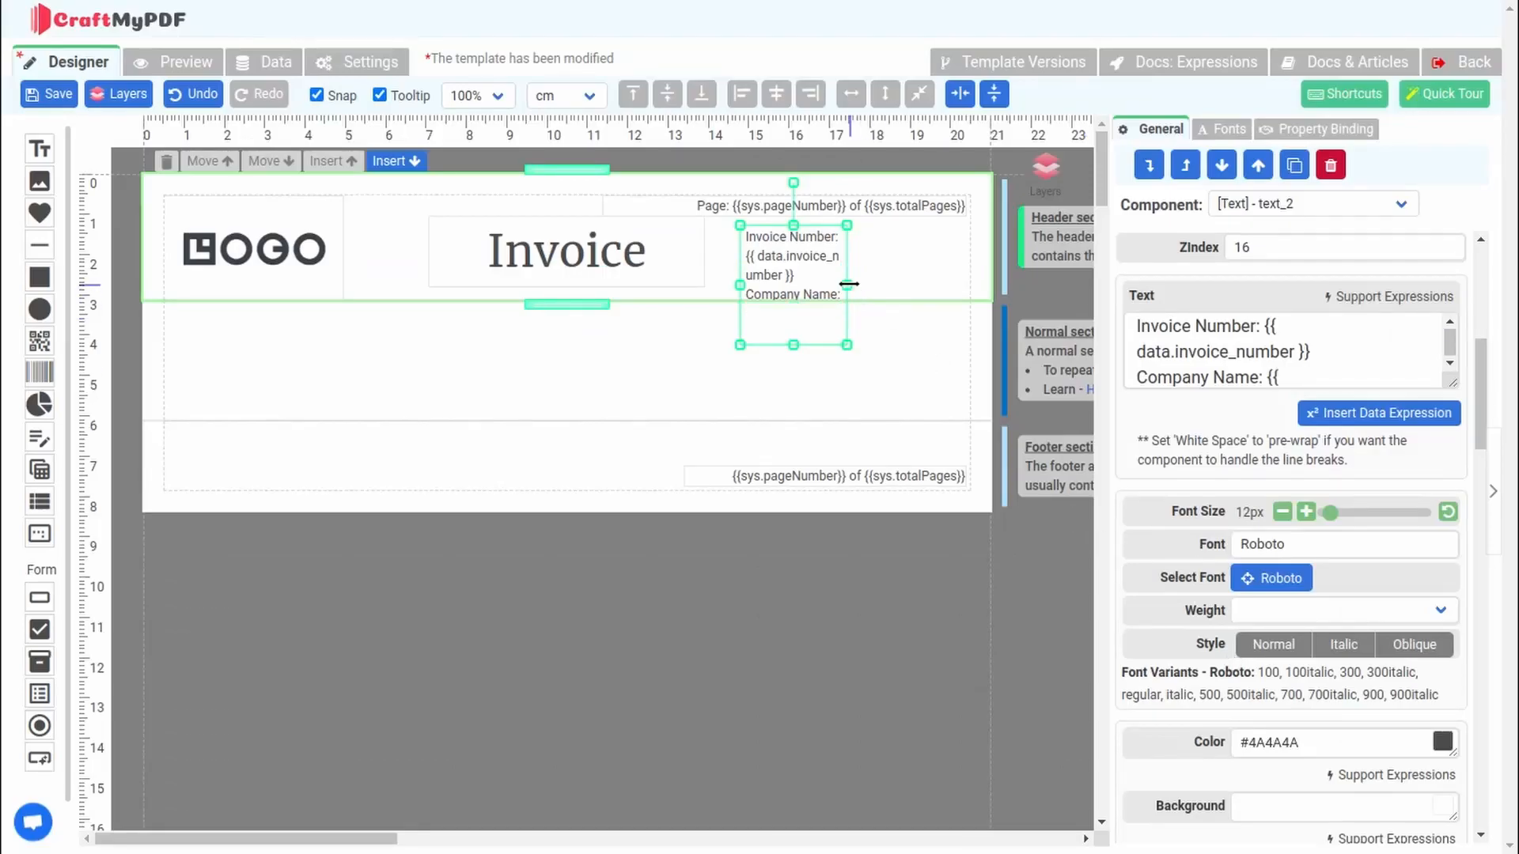
- Widen the invoice details label so each entry fits on one line, and position it just below the page number
drag(849, 284, 1016, 271)
drag(889, 261, 861, 249)
click(726, 282)
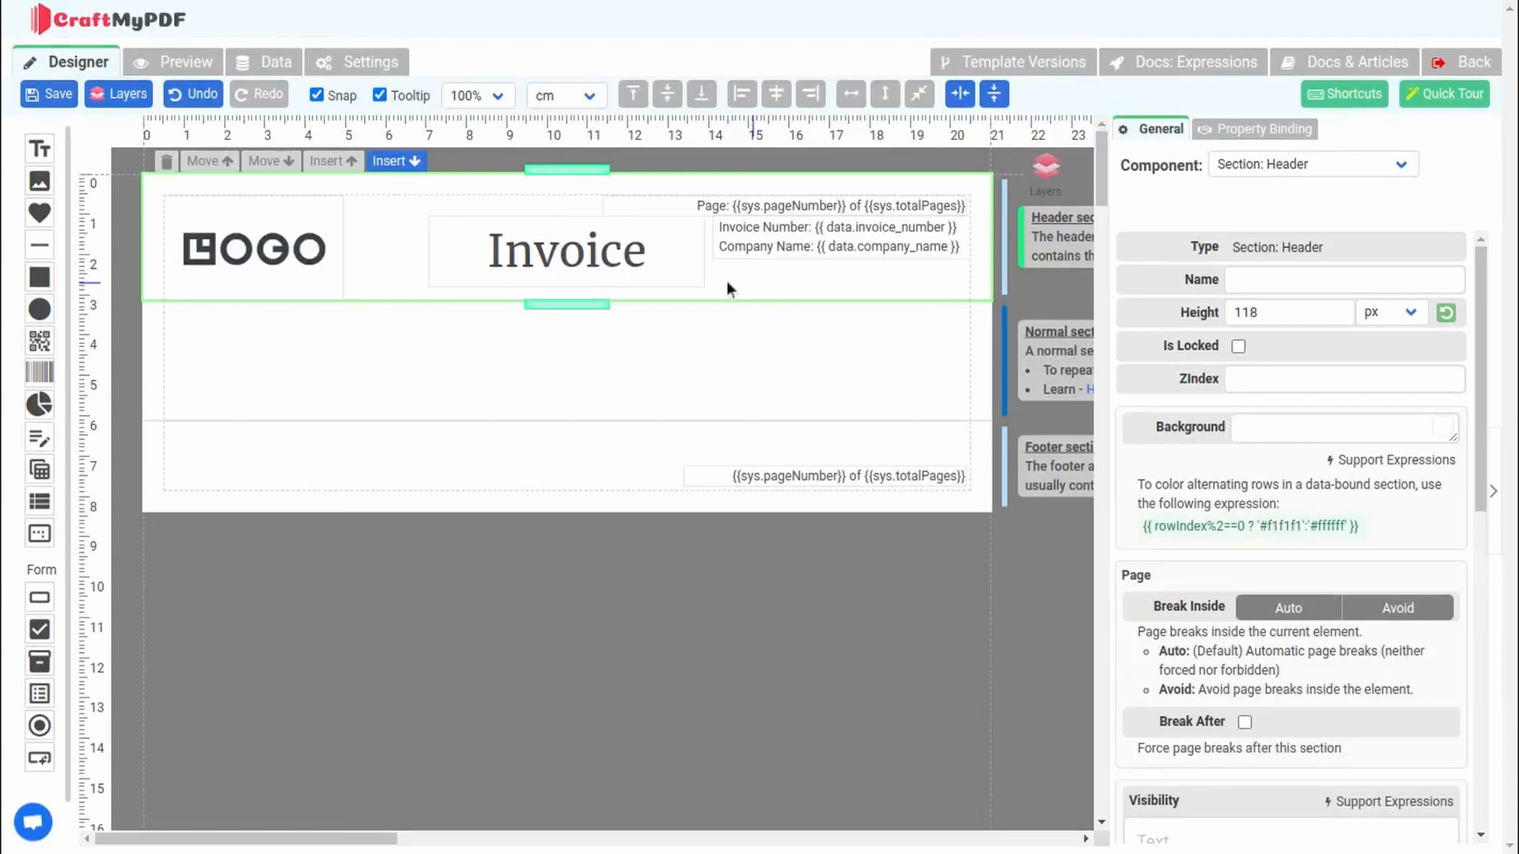
- Shorten the normal section to about 44 px and add a bold "Total" label near its right edge
click(511, 367)
drag(567, 423, 567, 348)
drag(39, 149, 840, 317)
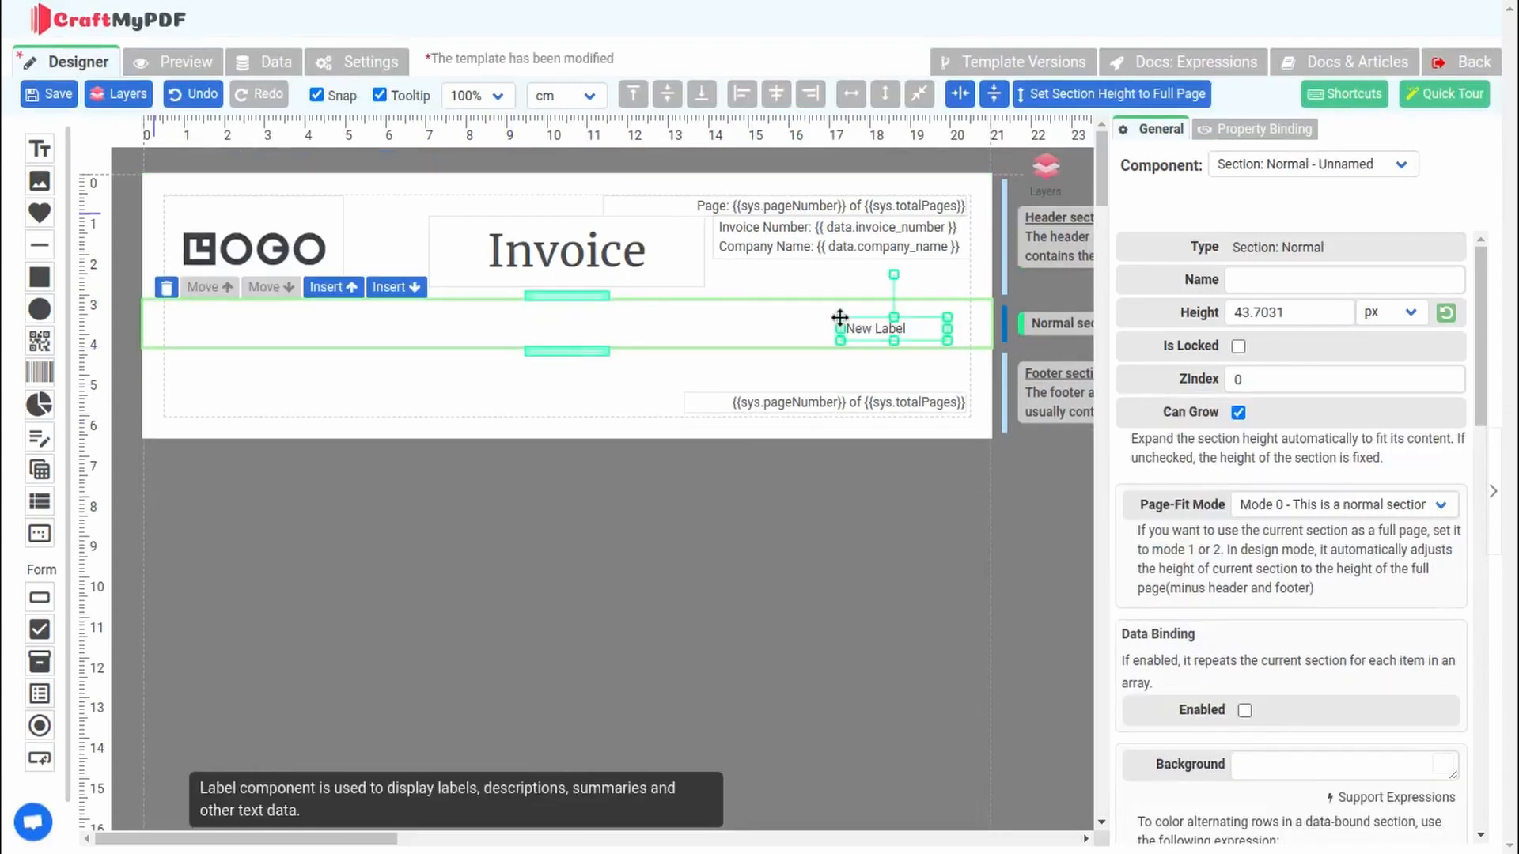
scroll(1234, 475, down, 4)
drag(1218, 465, 1136, 465)
text(Total)
click(1298, 739)
click(1233, 572)
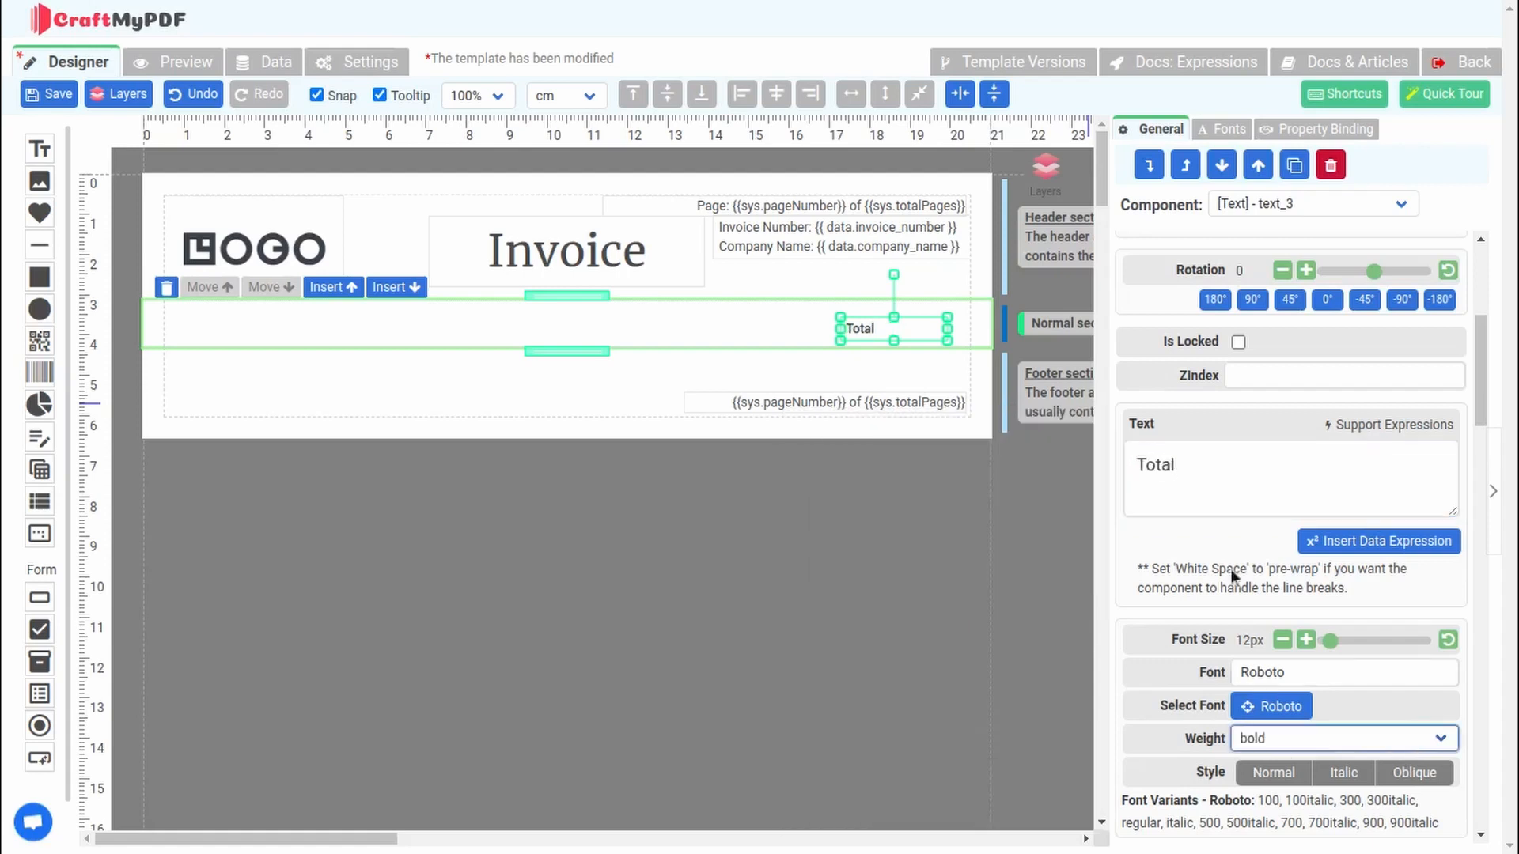
- Copy the Total label, place the copy immediately to its left and set its text to "Unit Price"
drag(903, 334, 805, 320)
key(ctrl+c)
key(ctrl+v)
drag(1218, 465, 1137, 465)
text(Un)
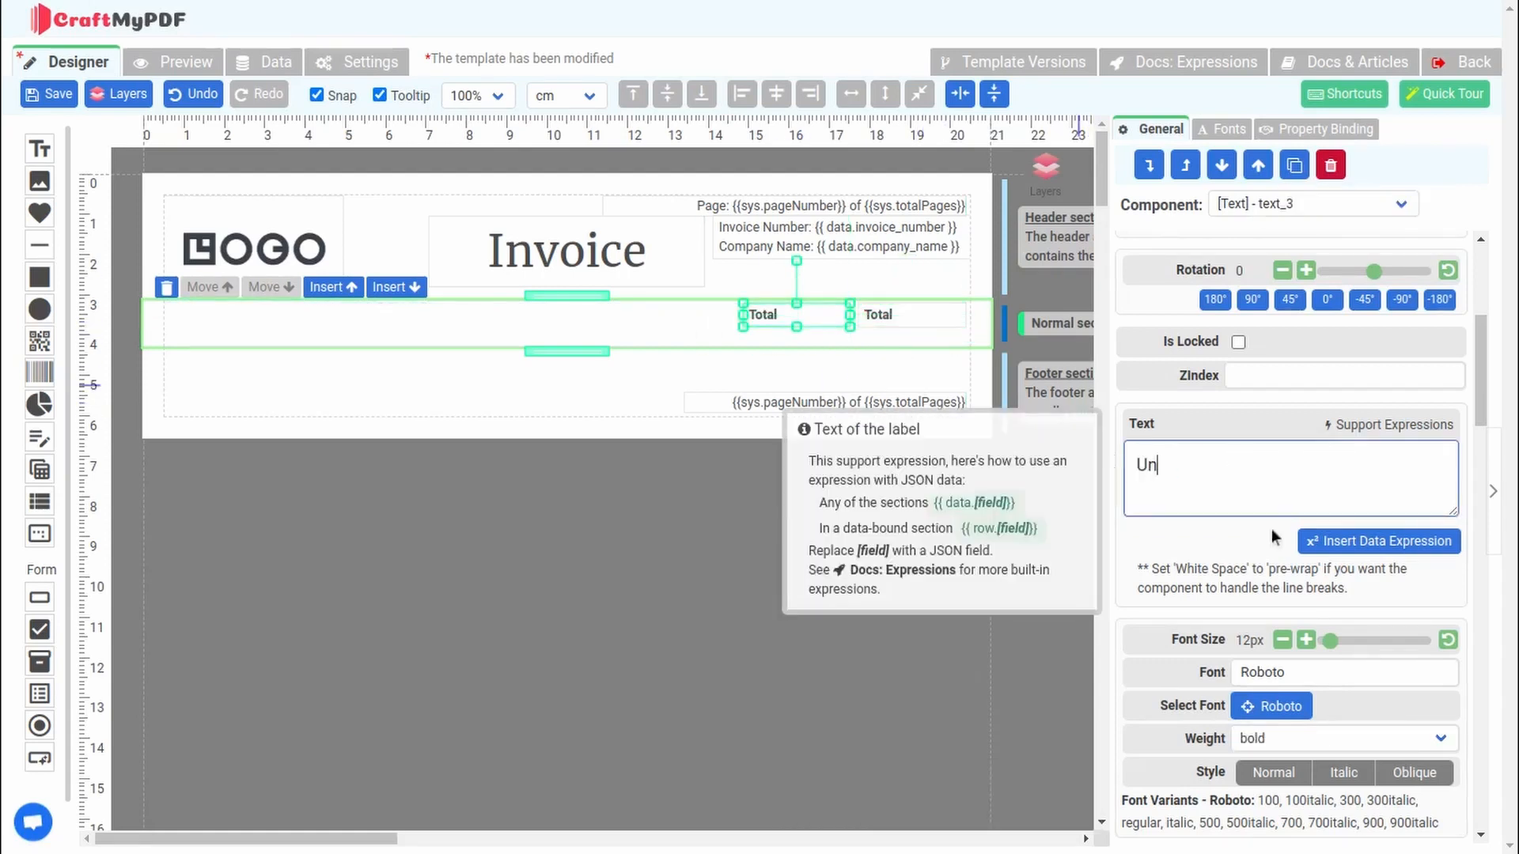
text(it Price)
- Duplicate the Unit Price label, align the copy to its left and set its text to "Quantity"
click(1294, 166)
drag(825, 331, 694, 323)
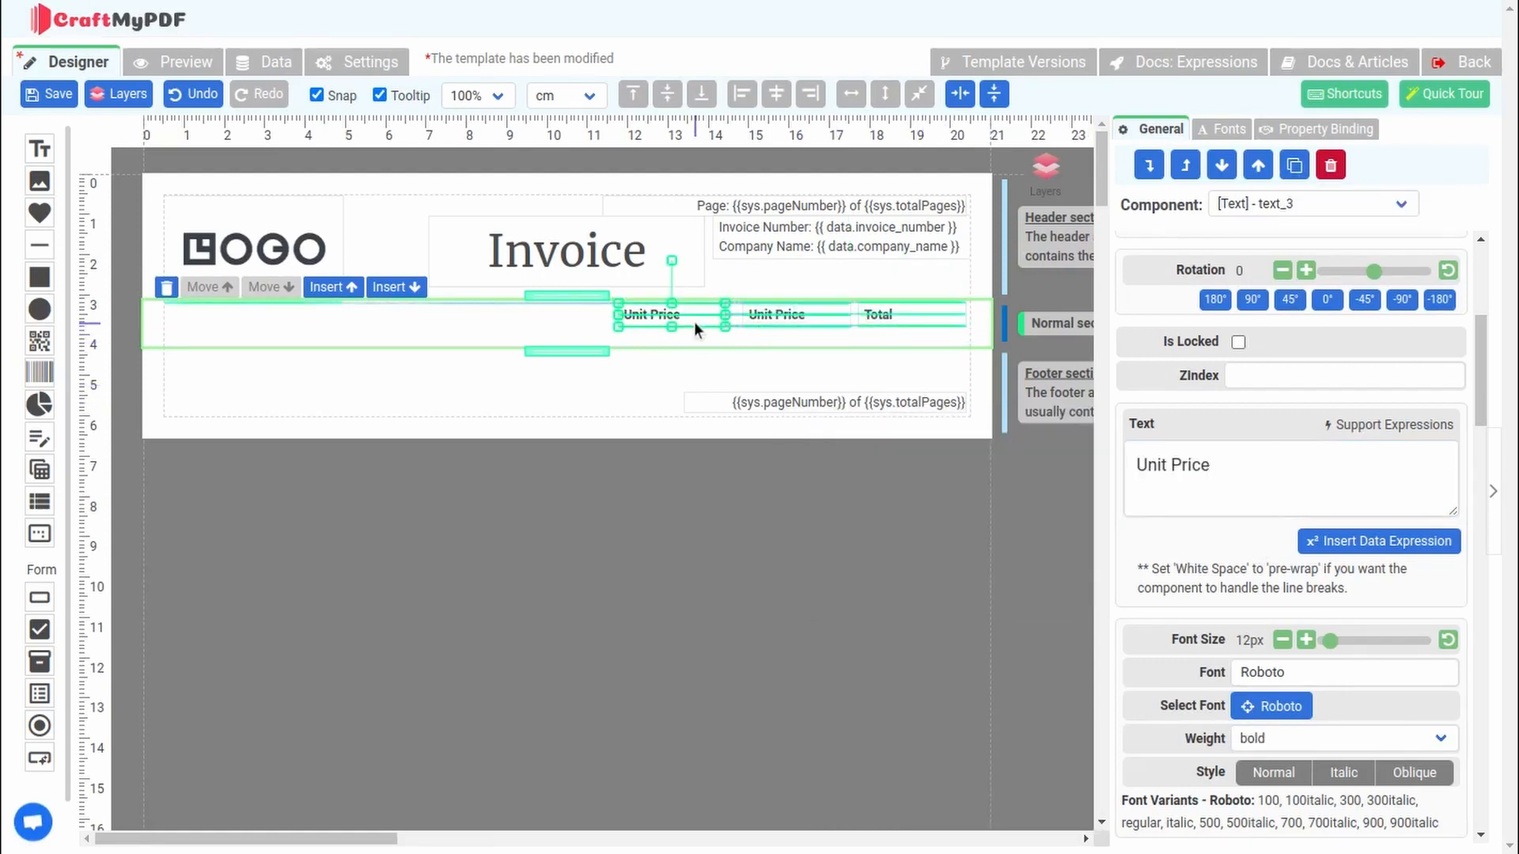
drag(1218, 465, 1143, 452)
text(Qunatity)
key(BackSpace)
key(BackSpace)
key(BackSpace)
key(BackSpace)
key(BackSpace)
key(BackSpace)
text(antity)
click(1216, 538)
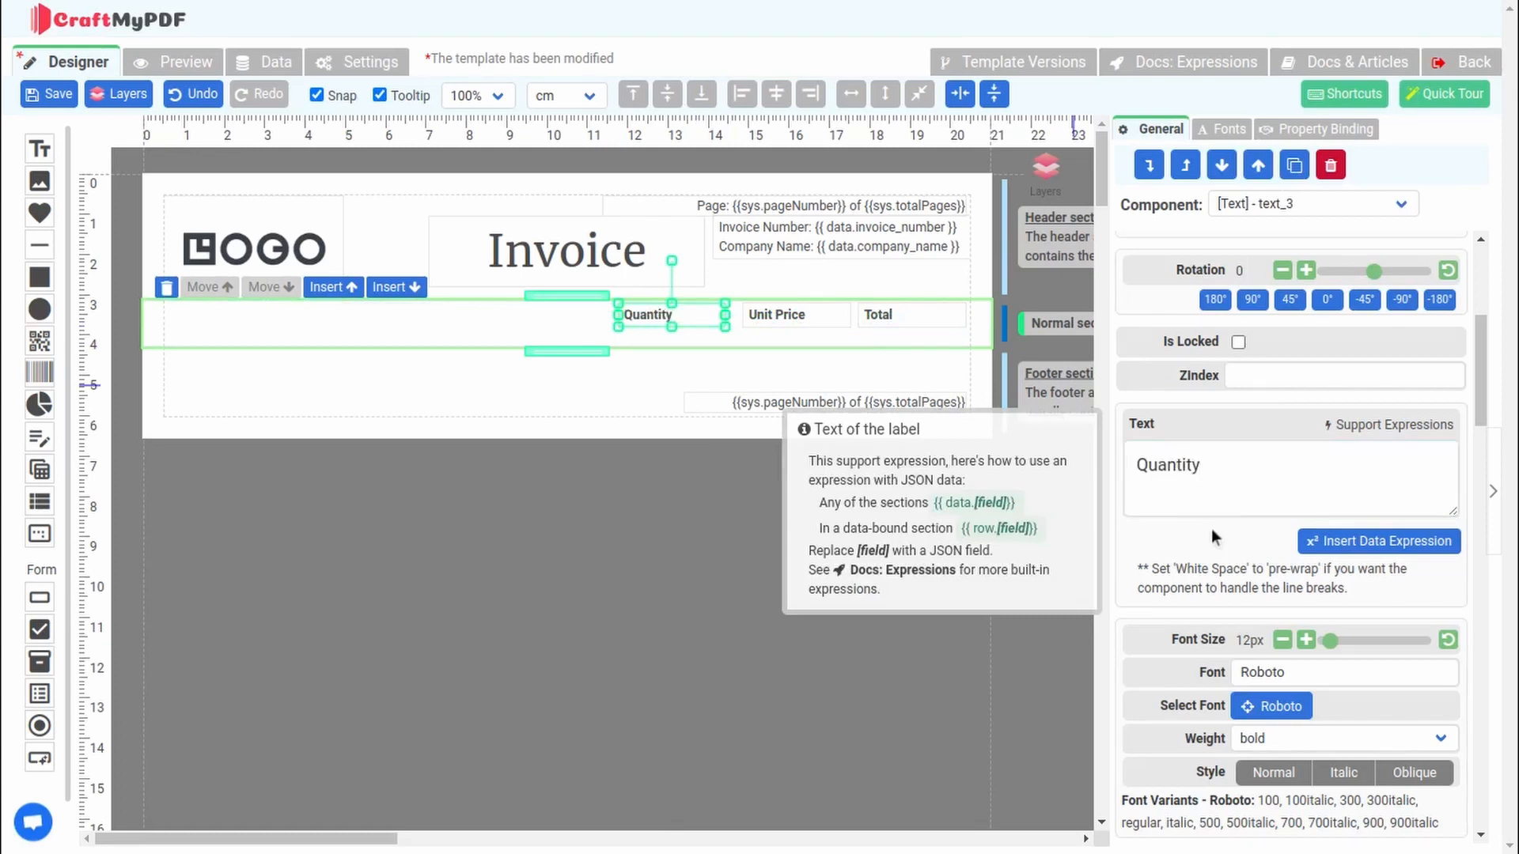
- Duplicate the Quantity label, place it toward the section's left side, widen it and set its text to "Description"
click(1294, 166)
drag(699, 337, 274, 315)
drag(1138, 457, 1256, 514)
text(De)
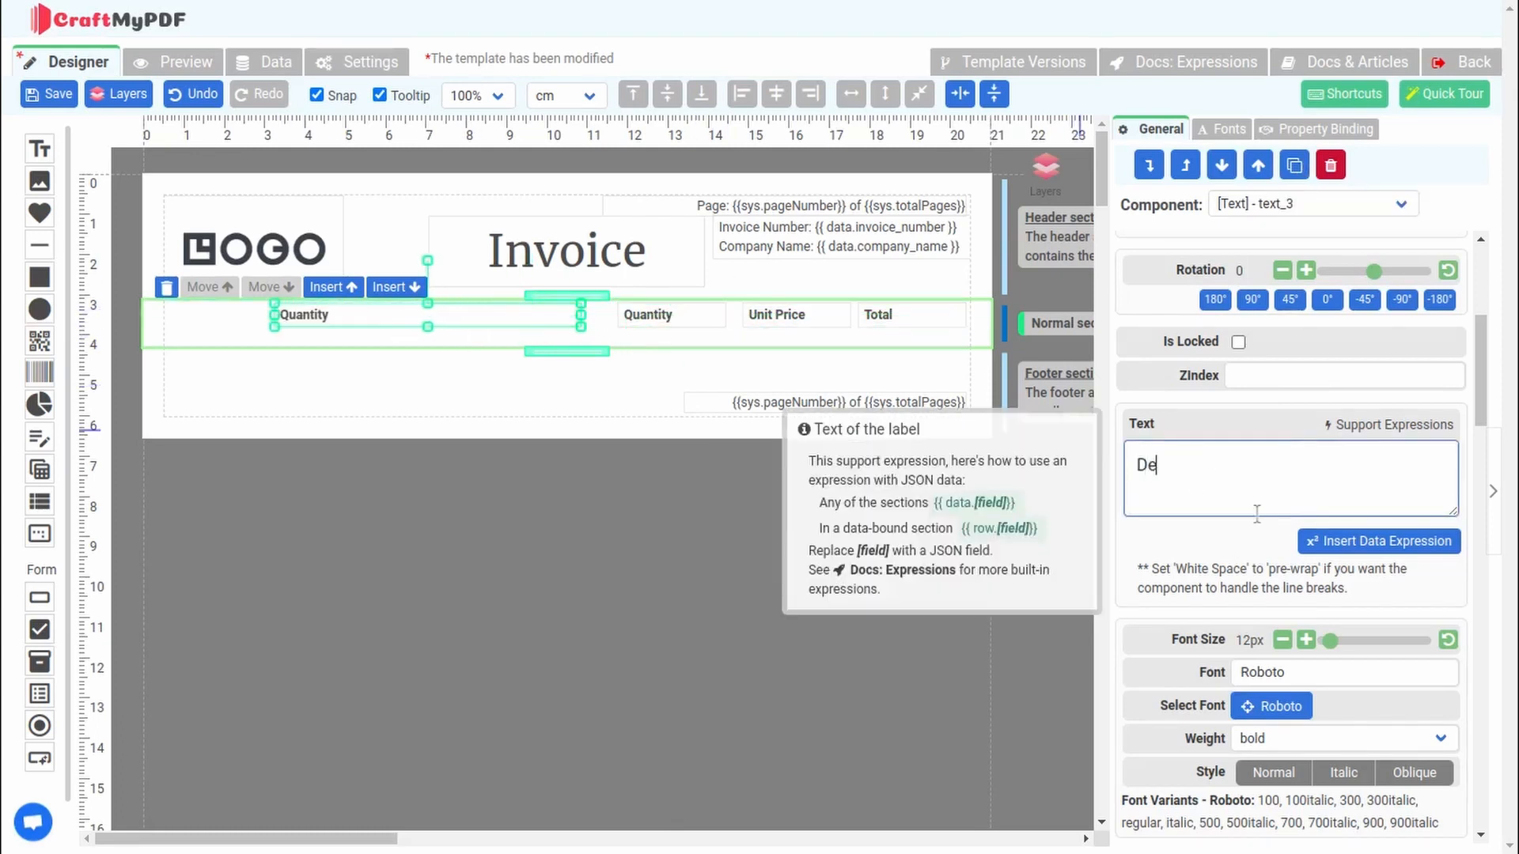
text(scription)
drag(274, 315, 261, 315)
- Duplicate the Quantity label, move the copy to the left of Description, set its text to "#" and narrow it
click(692, 317)
click(1295, 165)
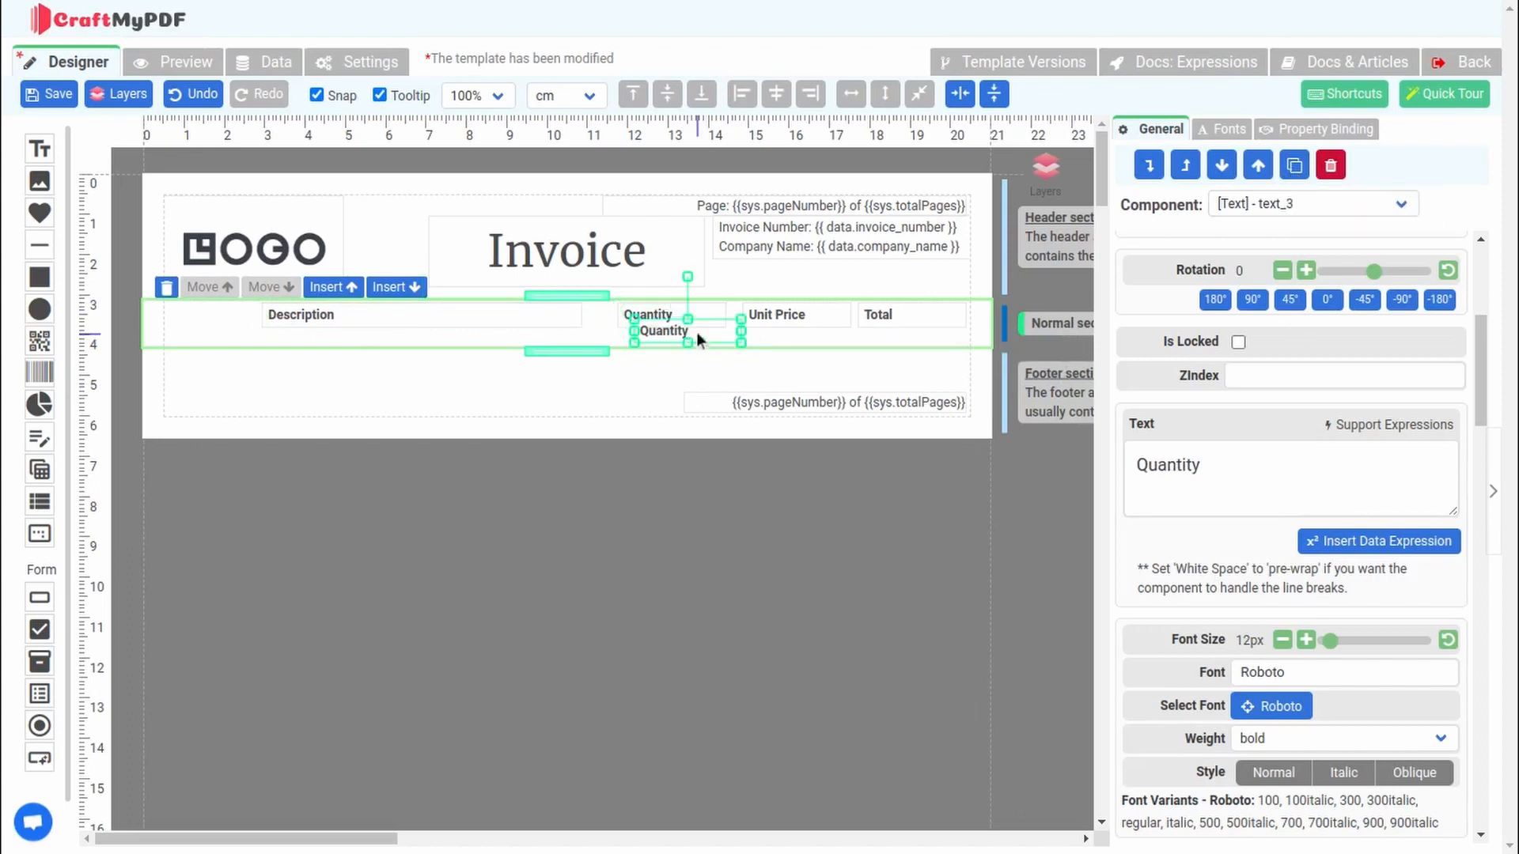
drag(700, 339, 238, 321)
drag(1139, 463, 1307, 535)
text(#)
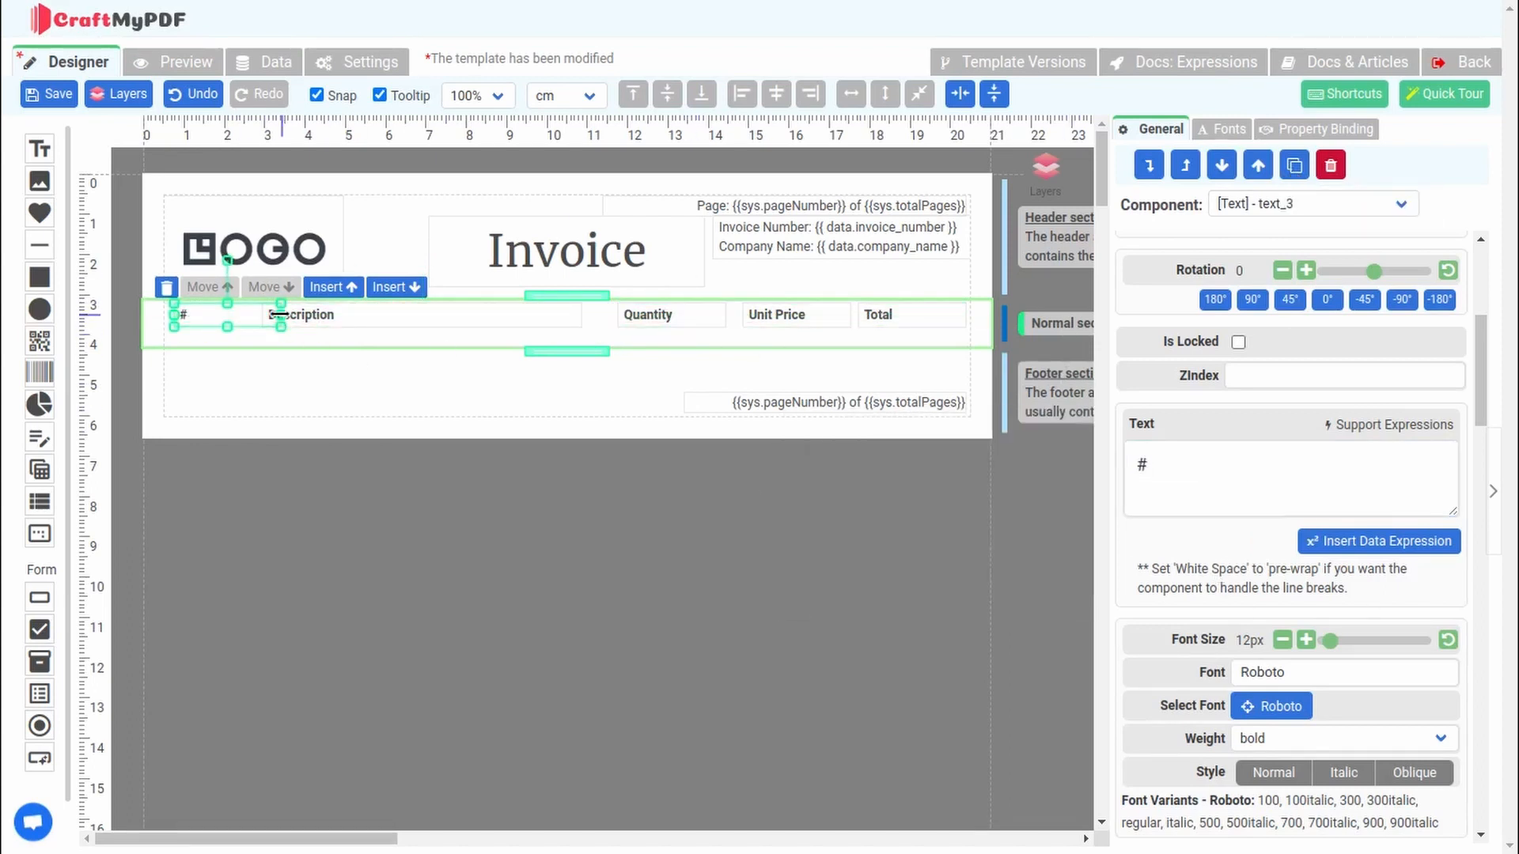
- Insert a new section below the column headings, then shorten the headings section to about 28 px and the new one to 32 px
click(343, 335)
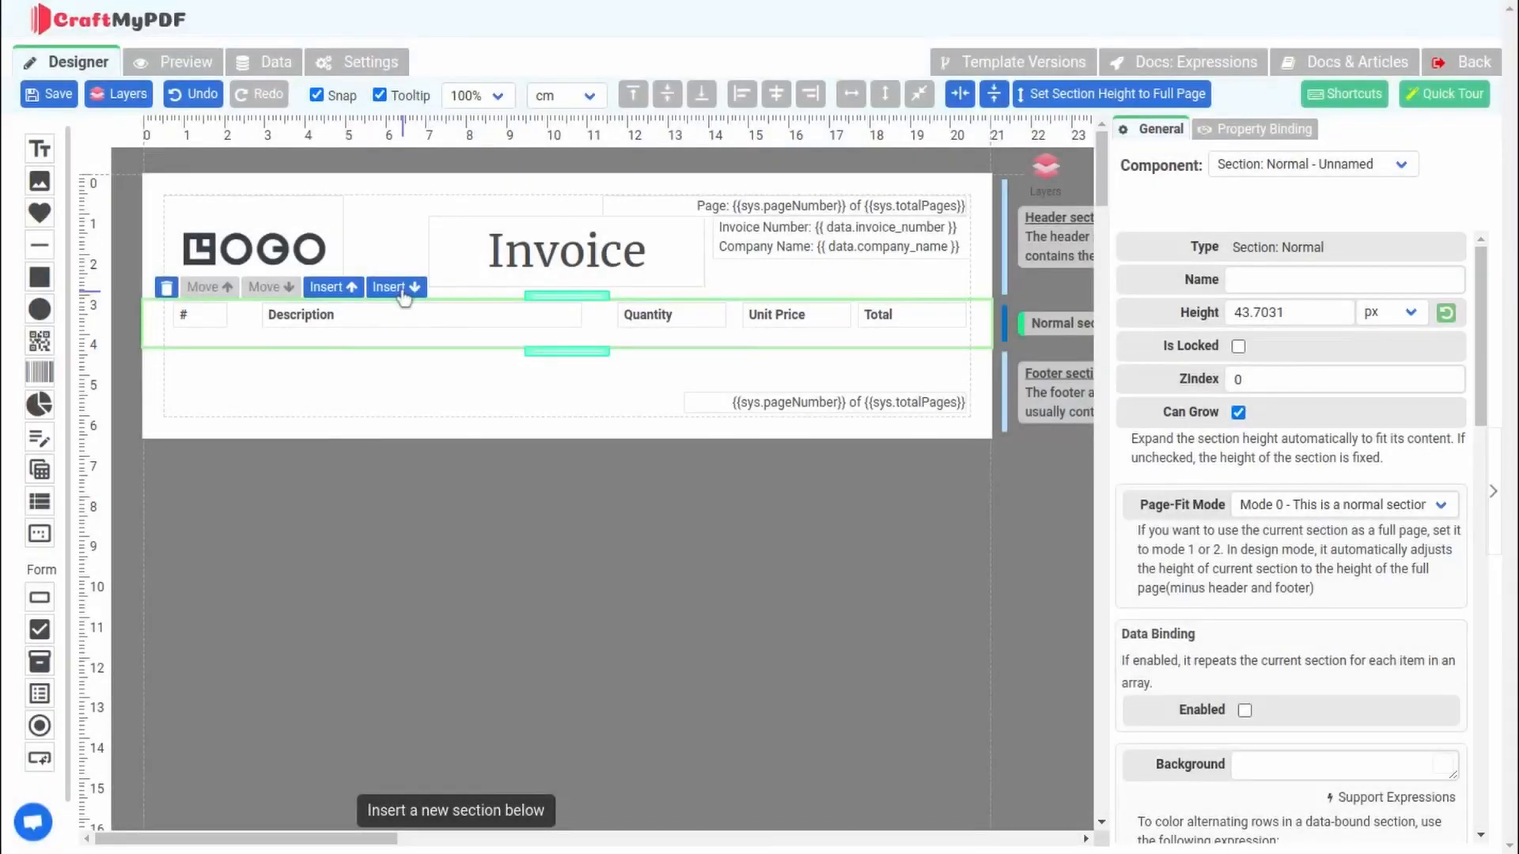
click(396, 288)
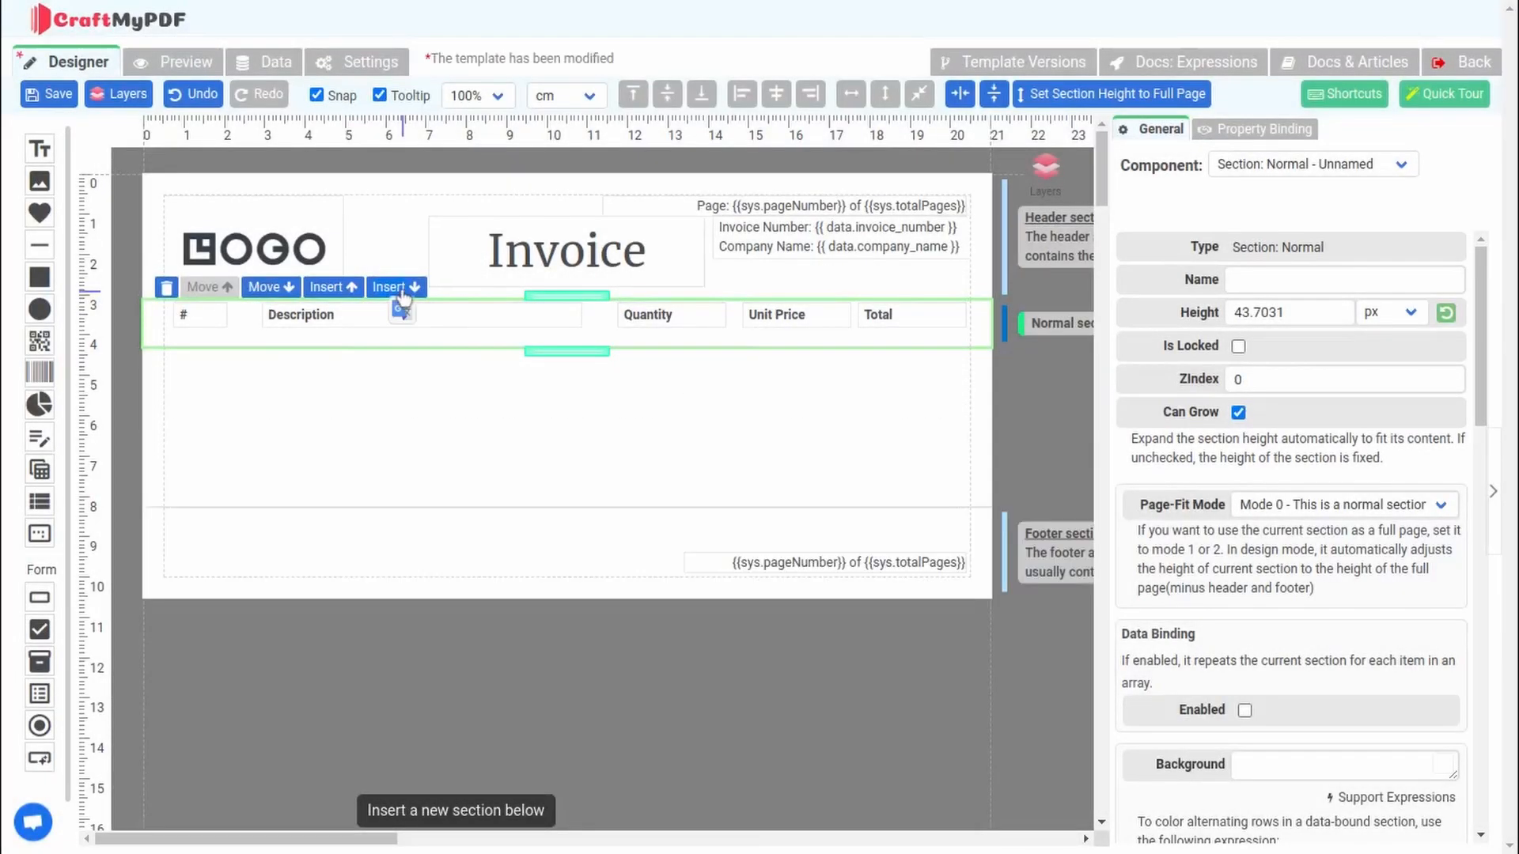
drag(577, 349, 569, 329)
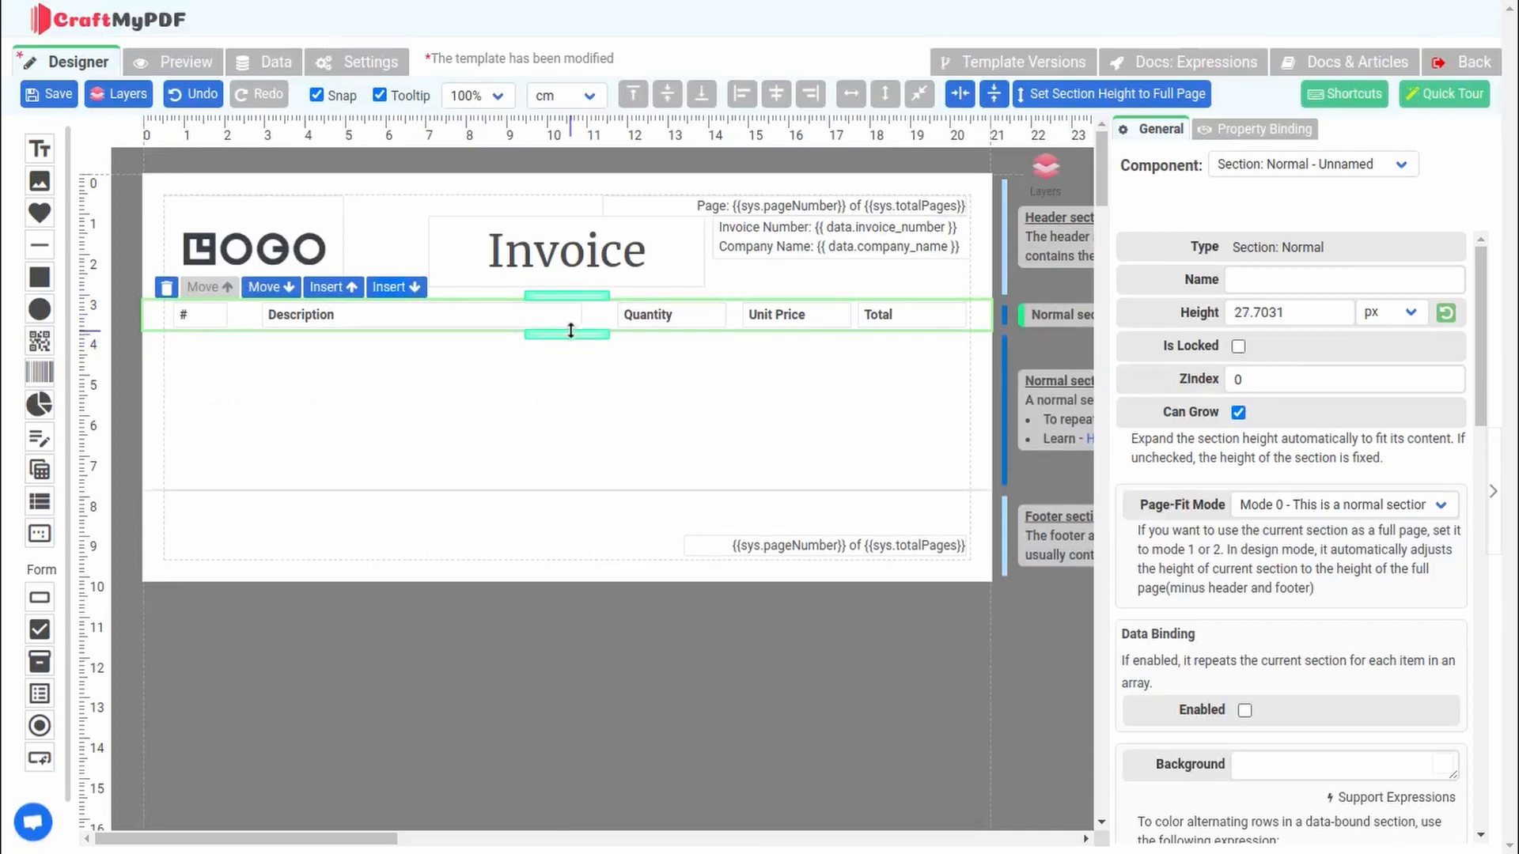
click(563, 478)
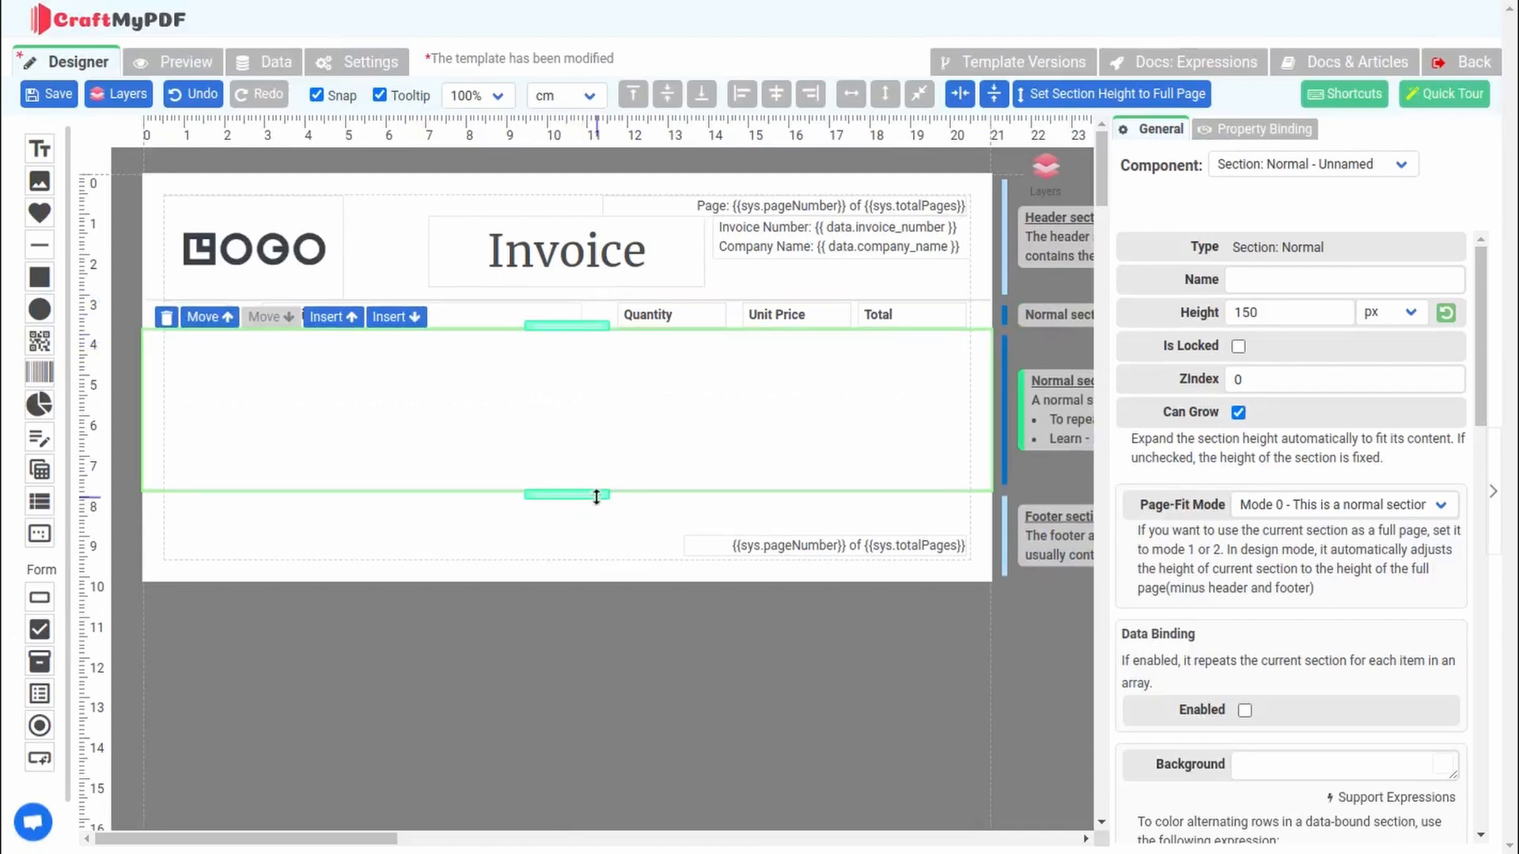
drag(598, 494, 603, 365)
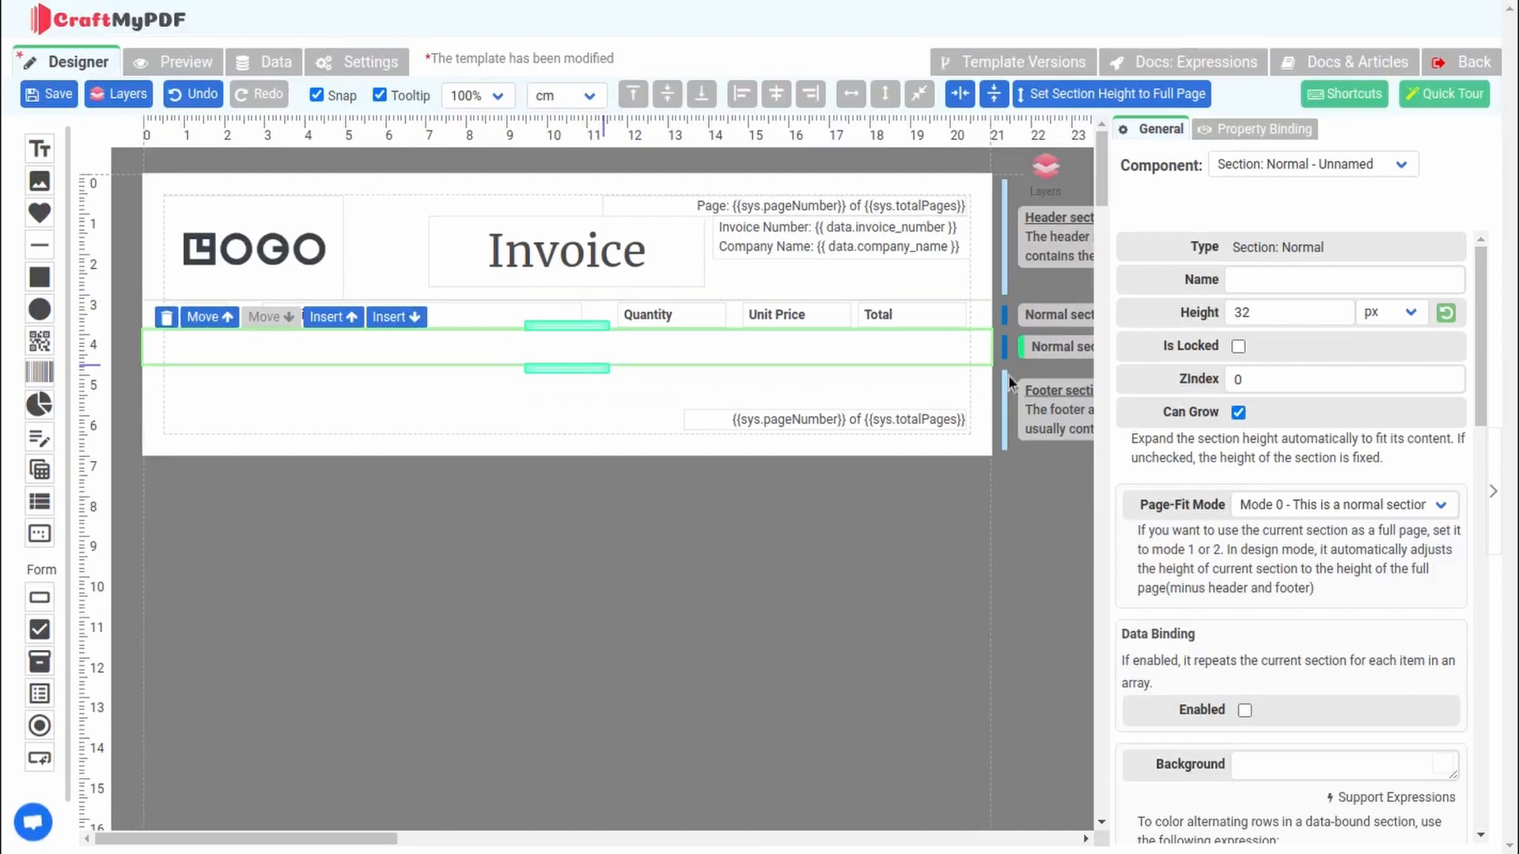
- Enable data binding on the new section and set its data source to {{ data.items }}
scroll(1317, 396, down, 3)
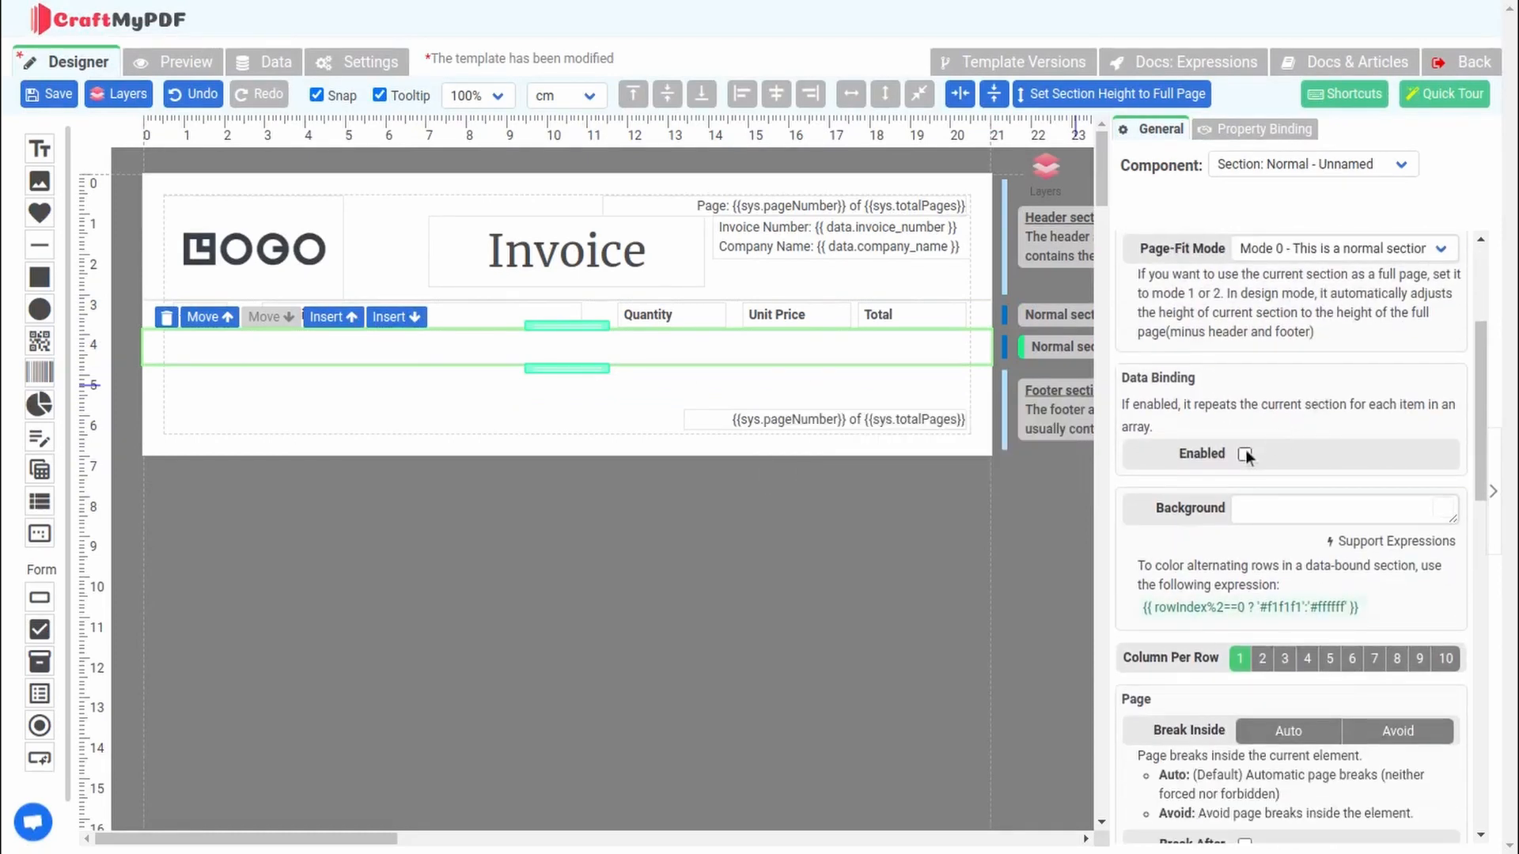
click(1245, 454)
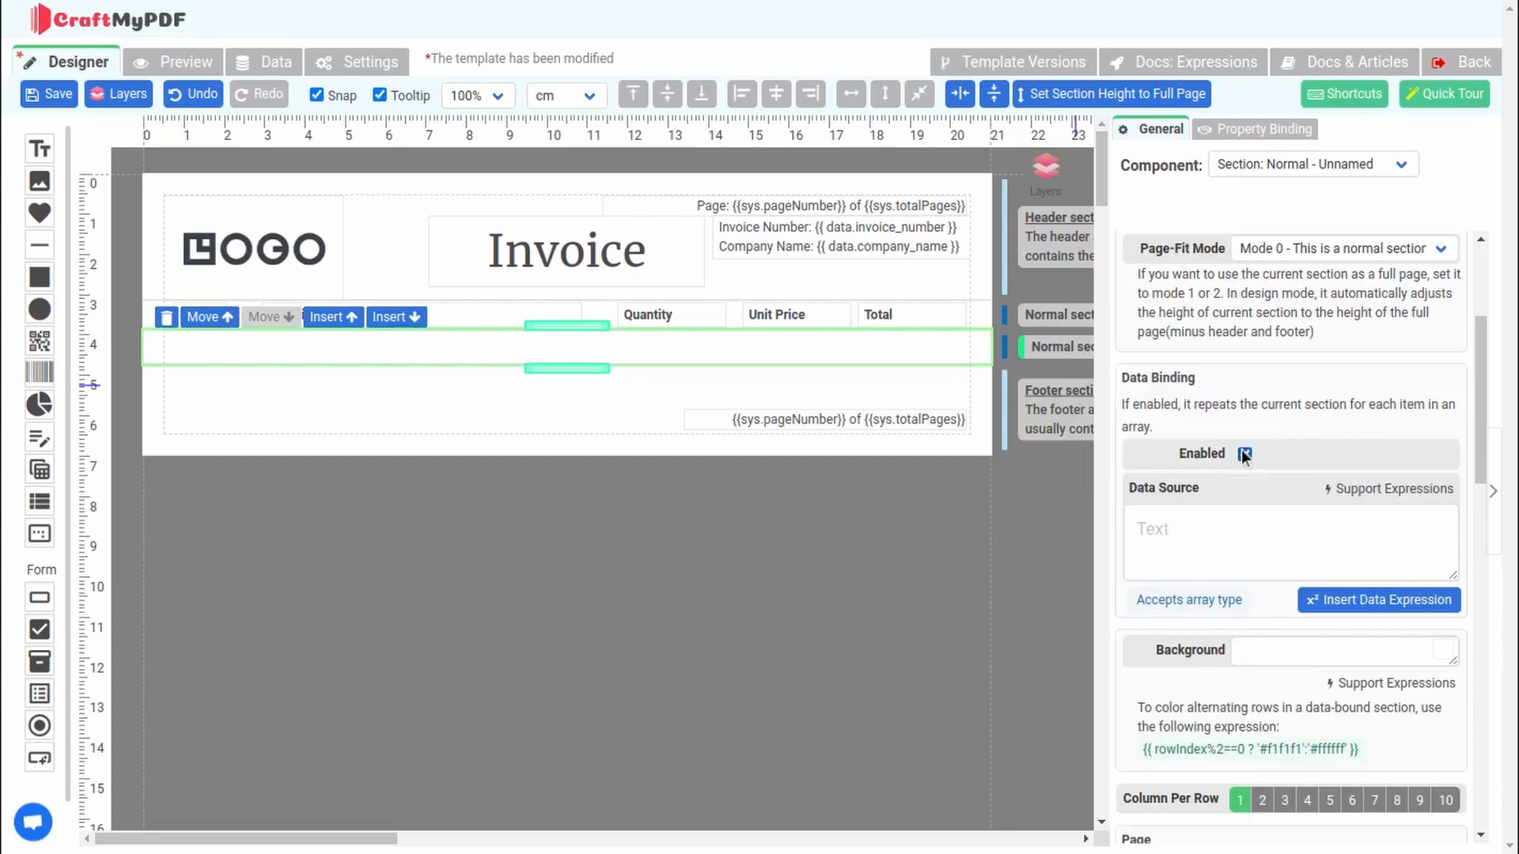
click(1286, 518)
click(1381, 605)
scroll(933, 461, down, 3)
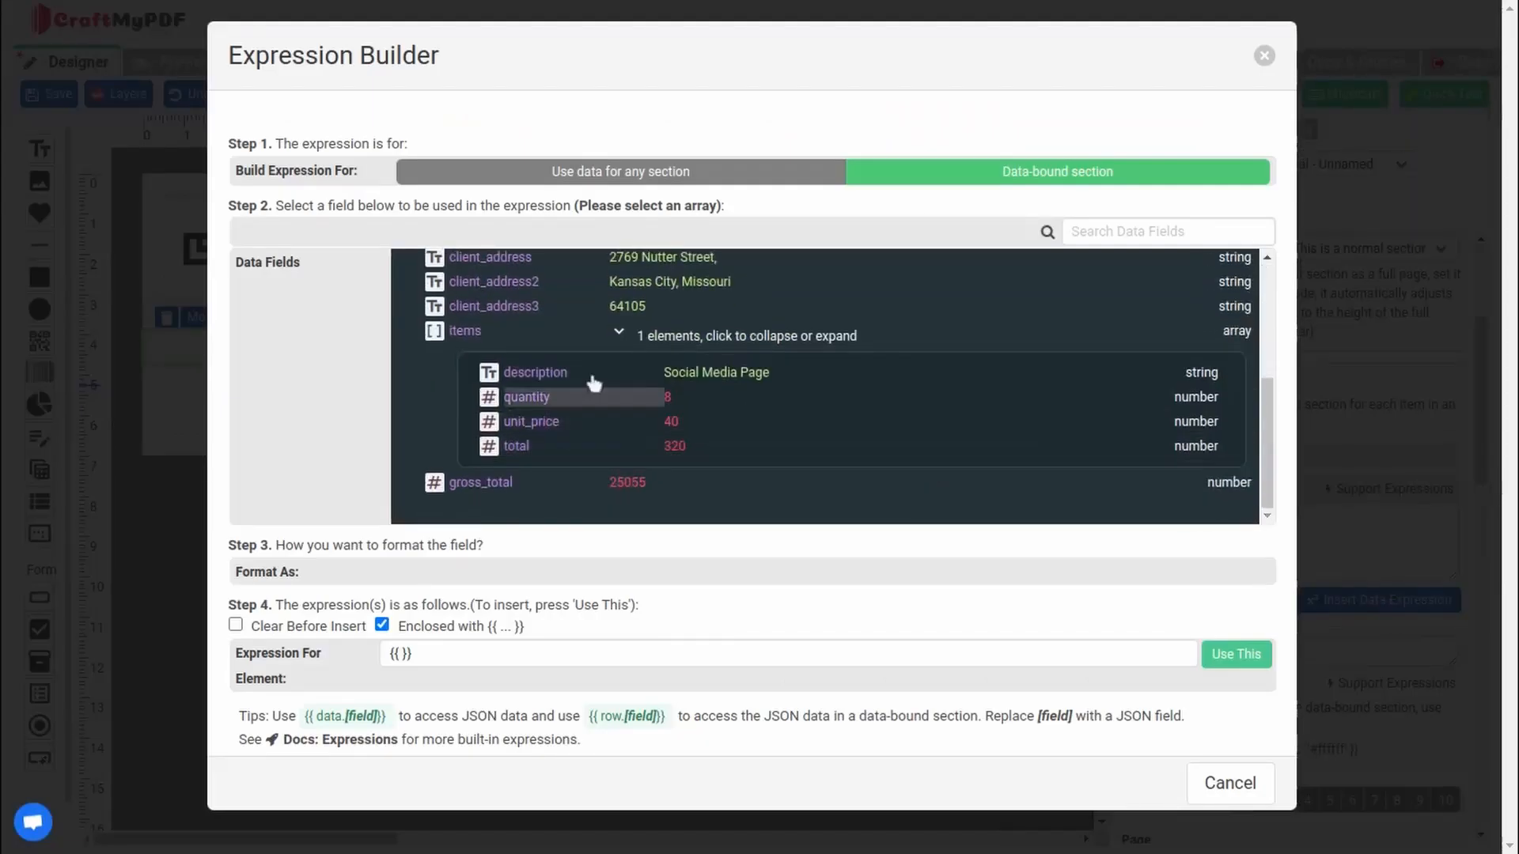
click(505, 340)
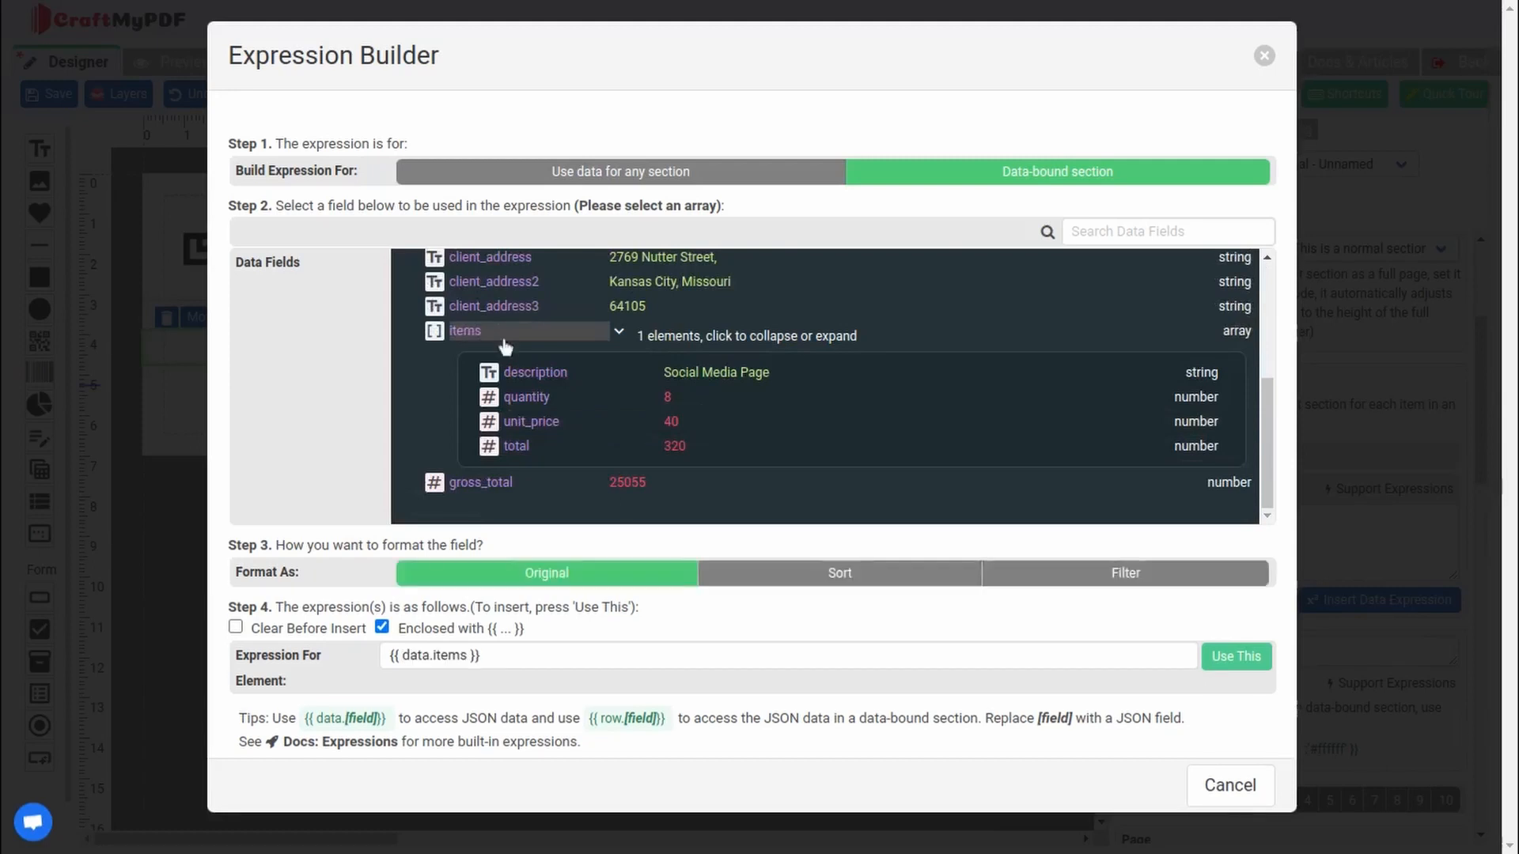
click(1225, 659)
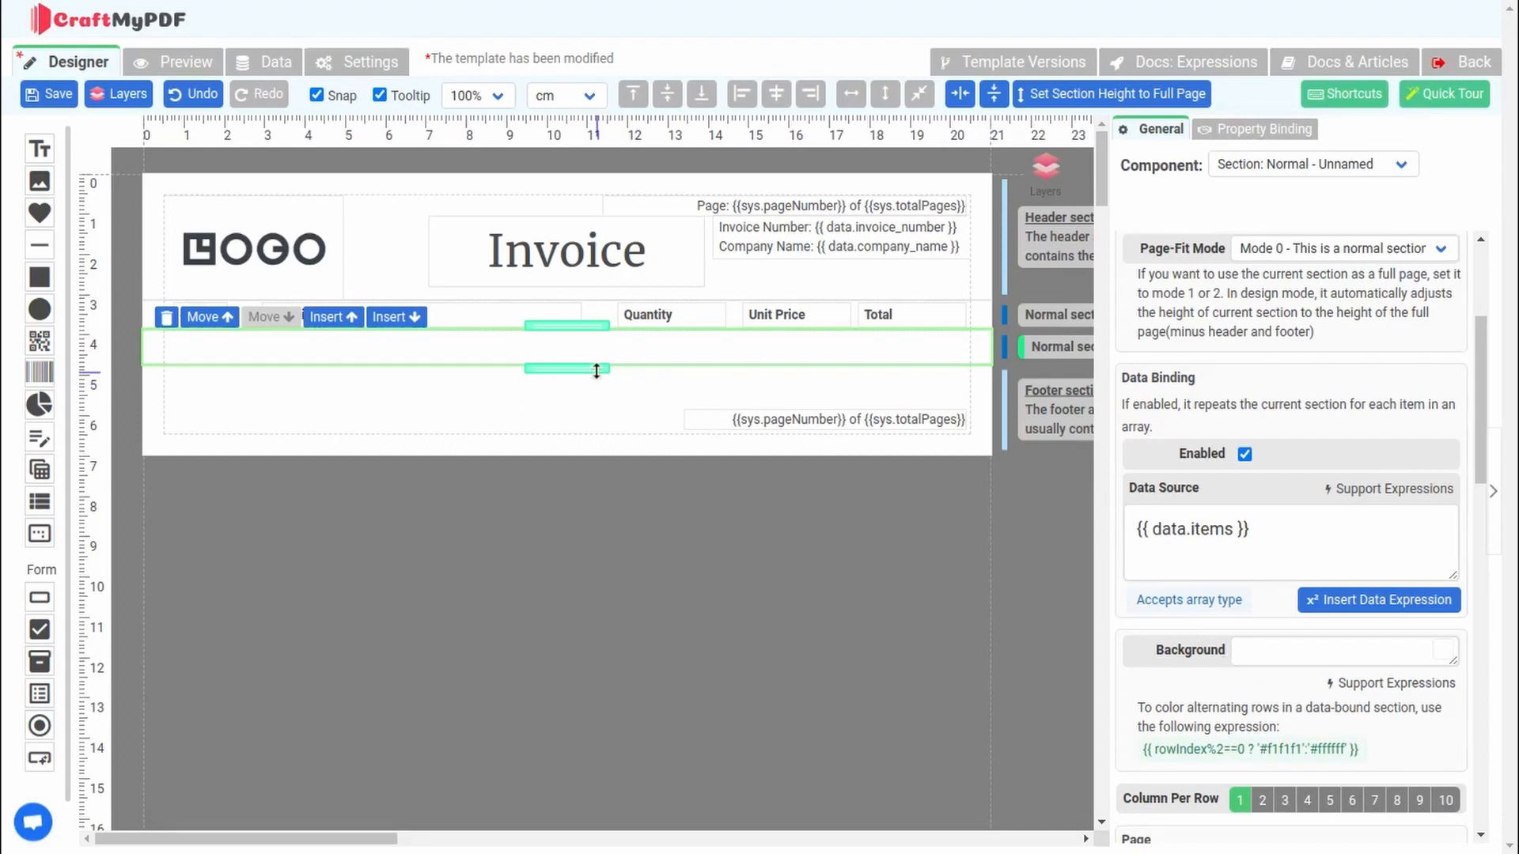
- Make the data-bound section slightly taller and add a label under Total bound to the items' total field in currency format
drag(597, 371, 594, 374)
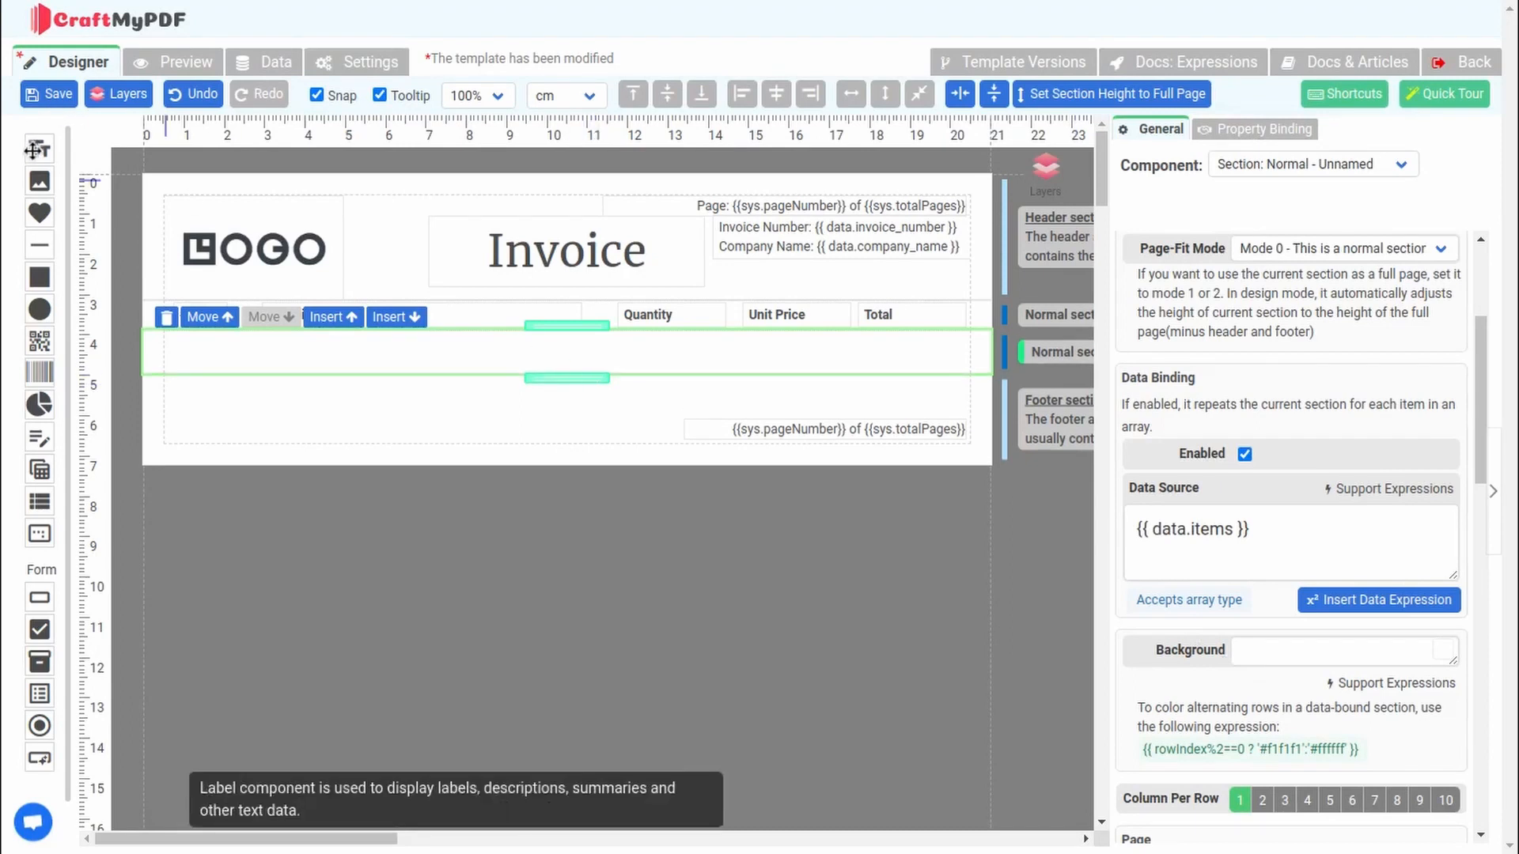
drag(41, 150, 886, 356)
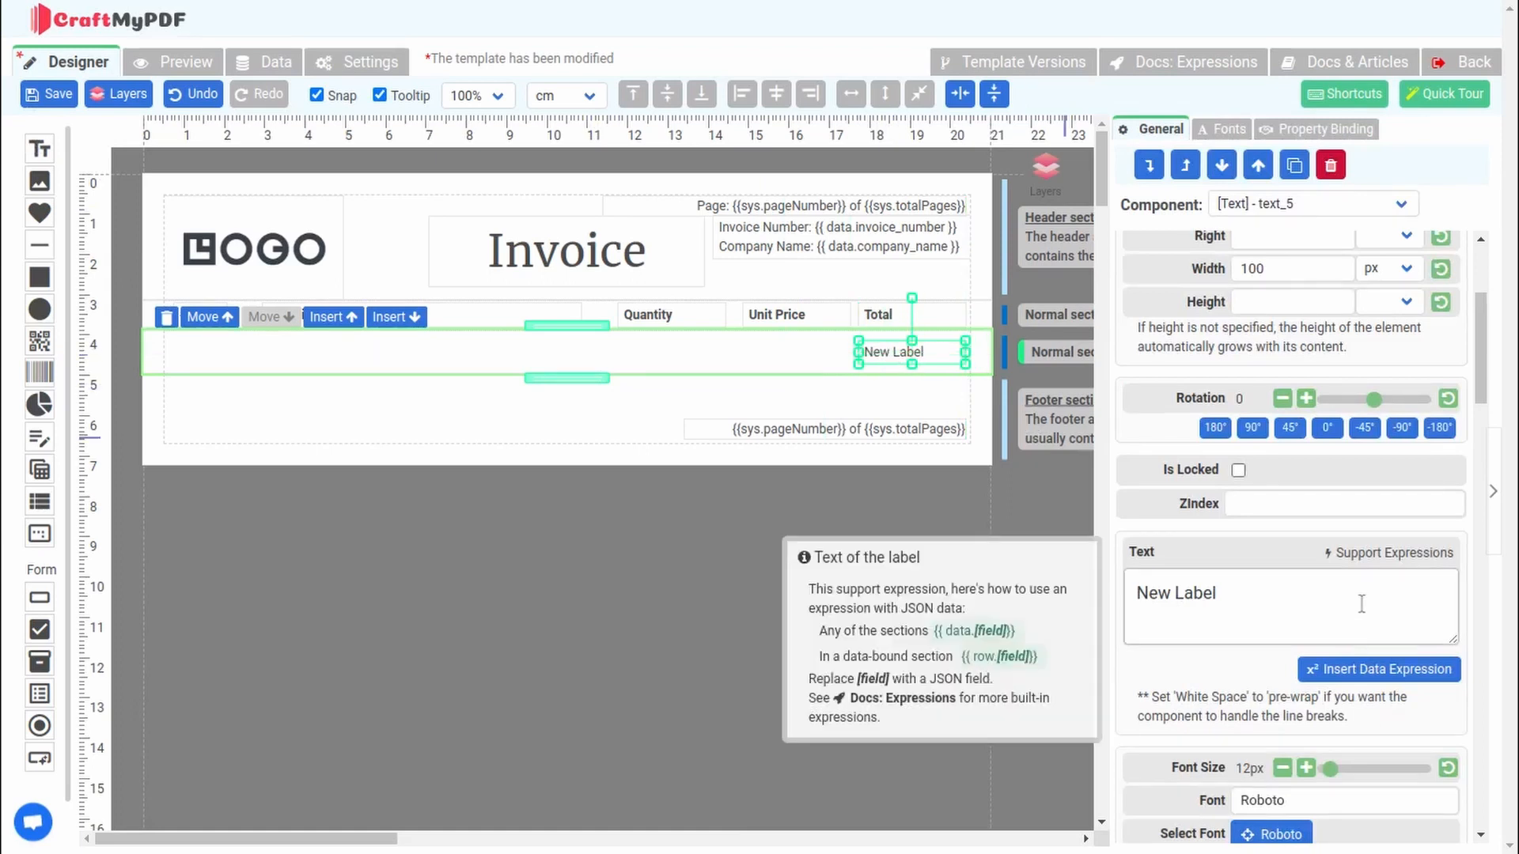
drag(1222, 593, 1132, 591)
key(BackSpace)
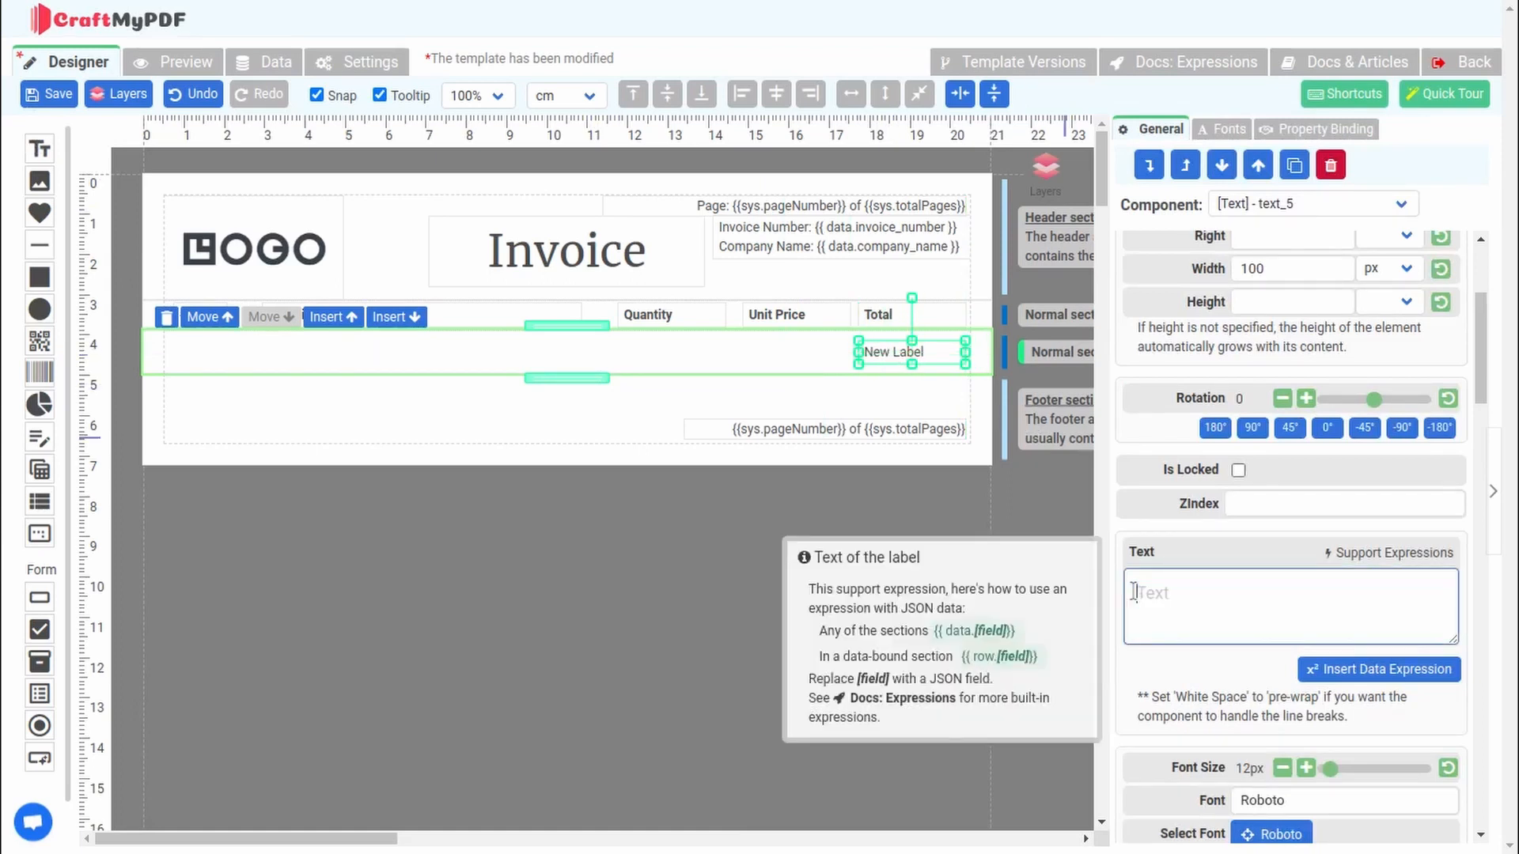
key(ctrl+z)
key(BackSpace)
click(1412, 667)
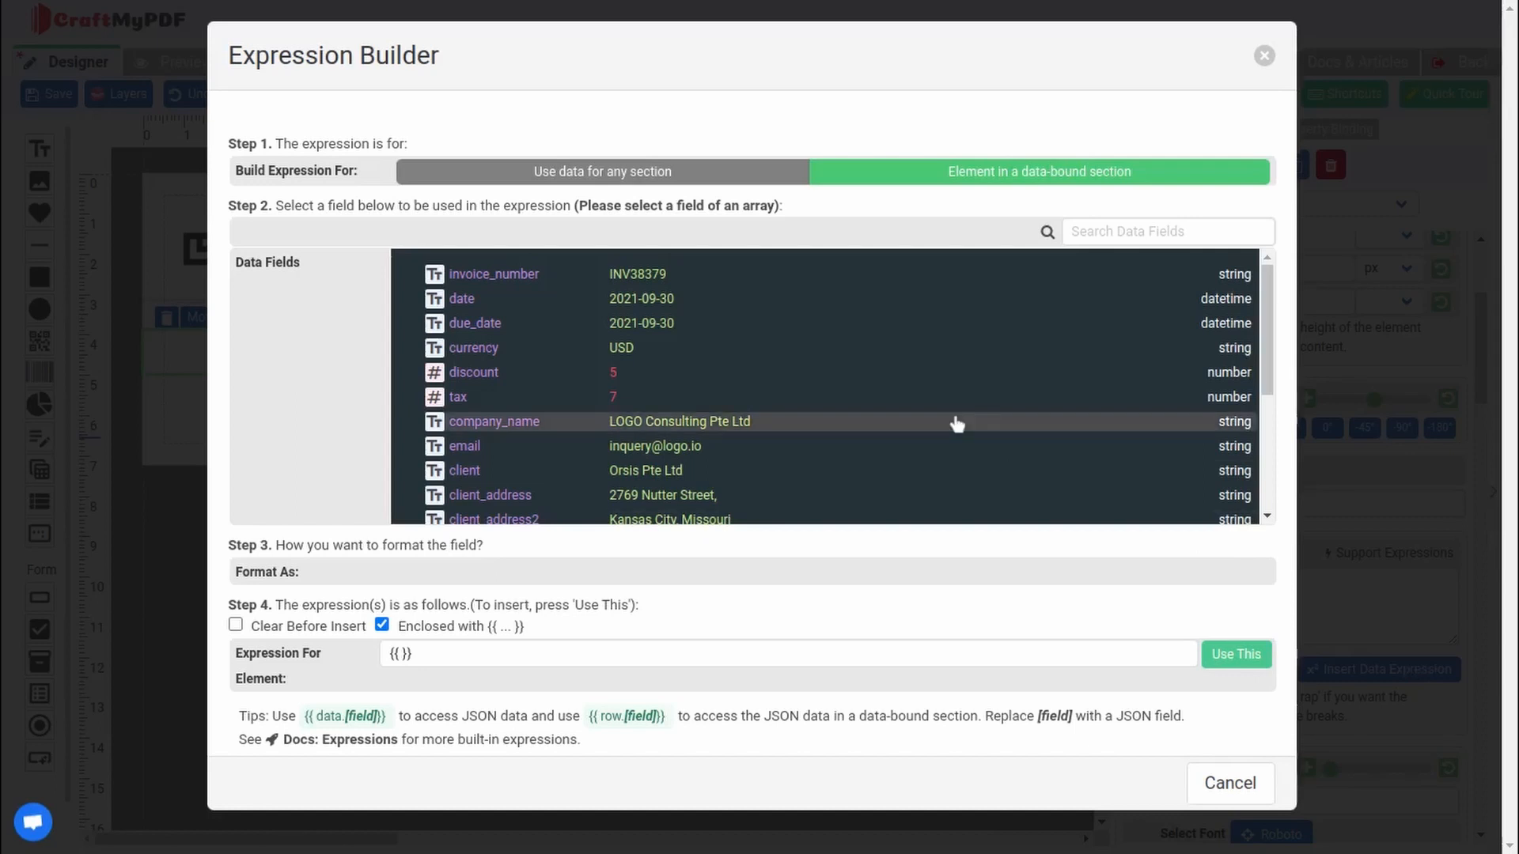
scroll(956, 424, down, 3)
click(554, 447)
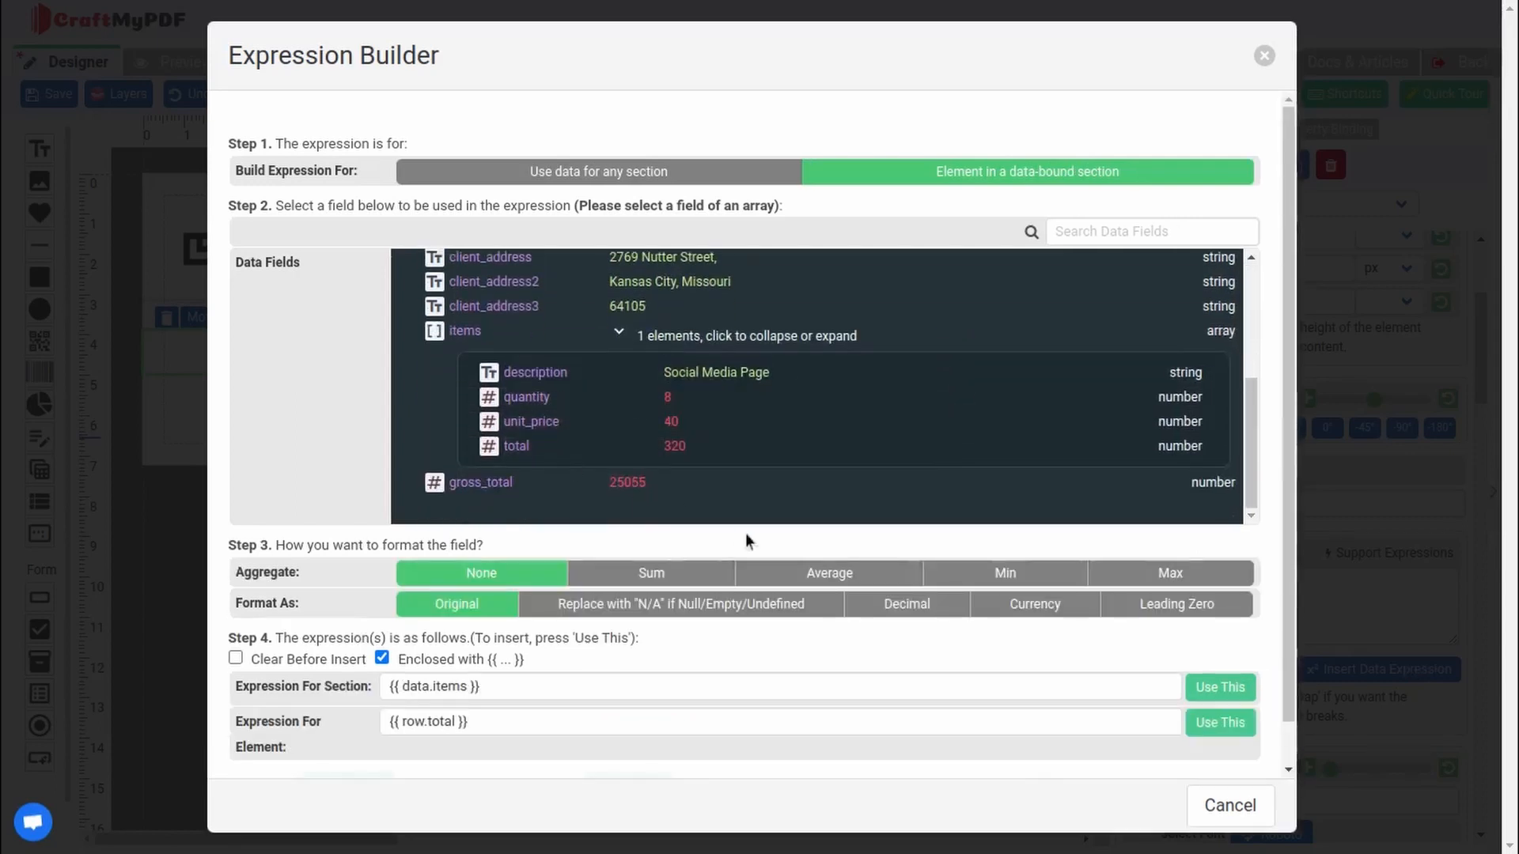
click(1045, 604)
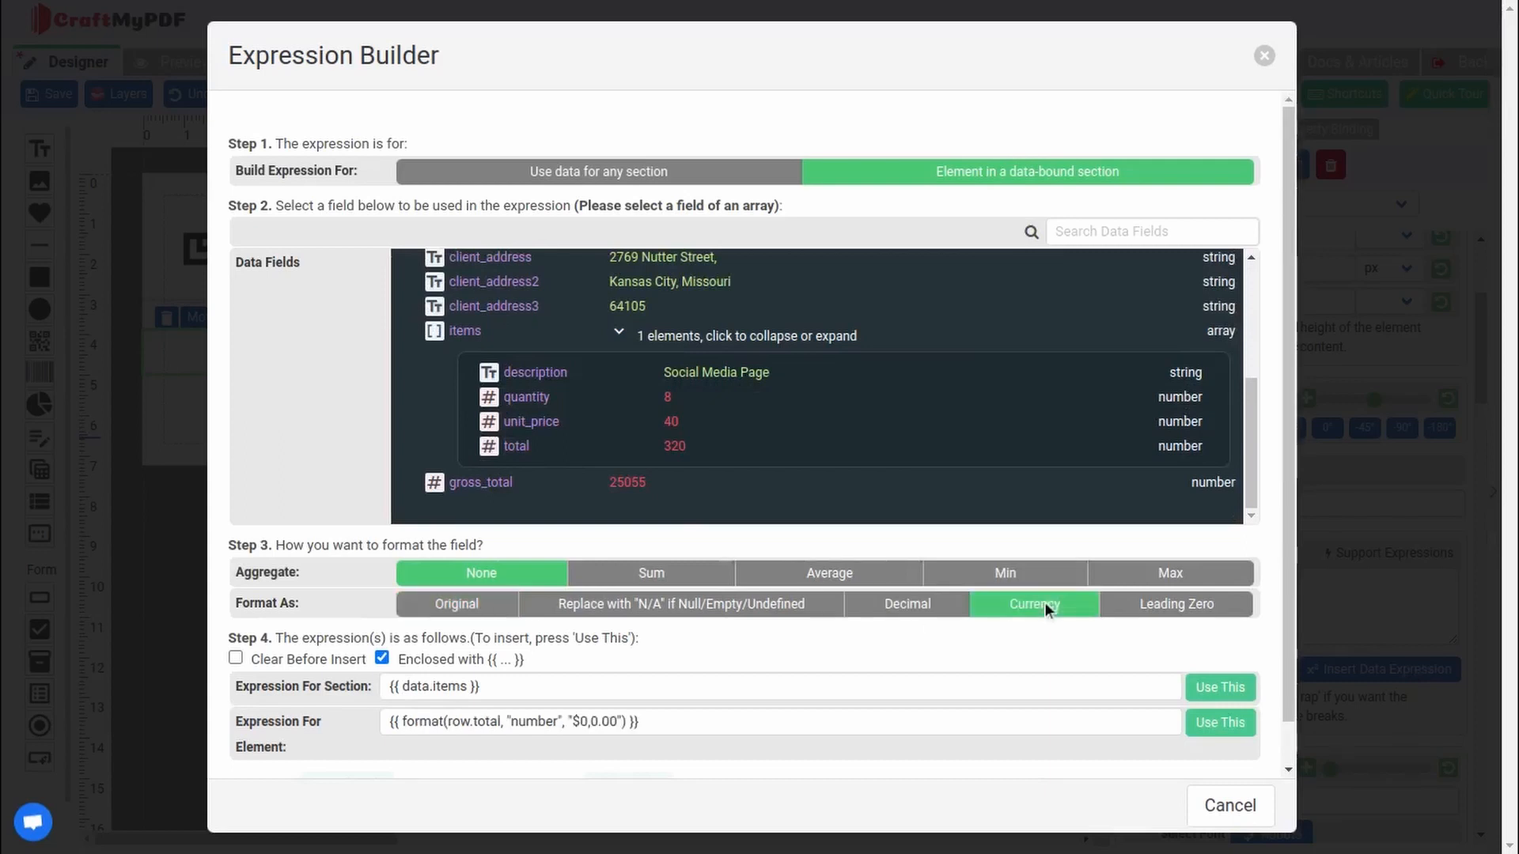
click(1218, 723)
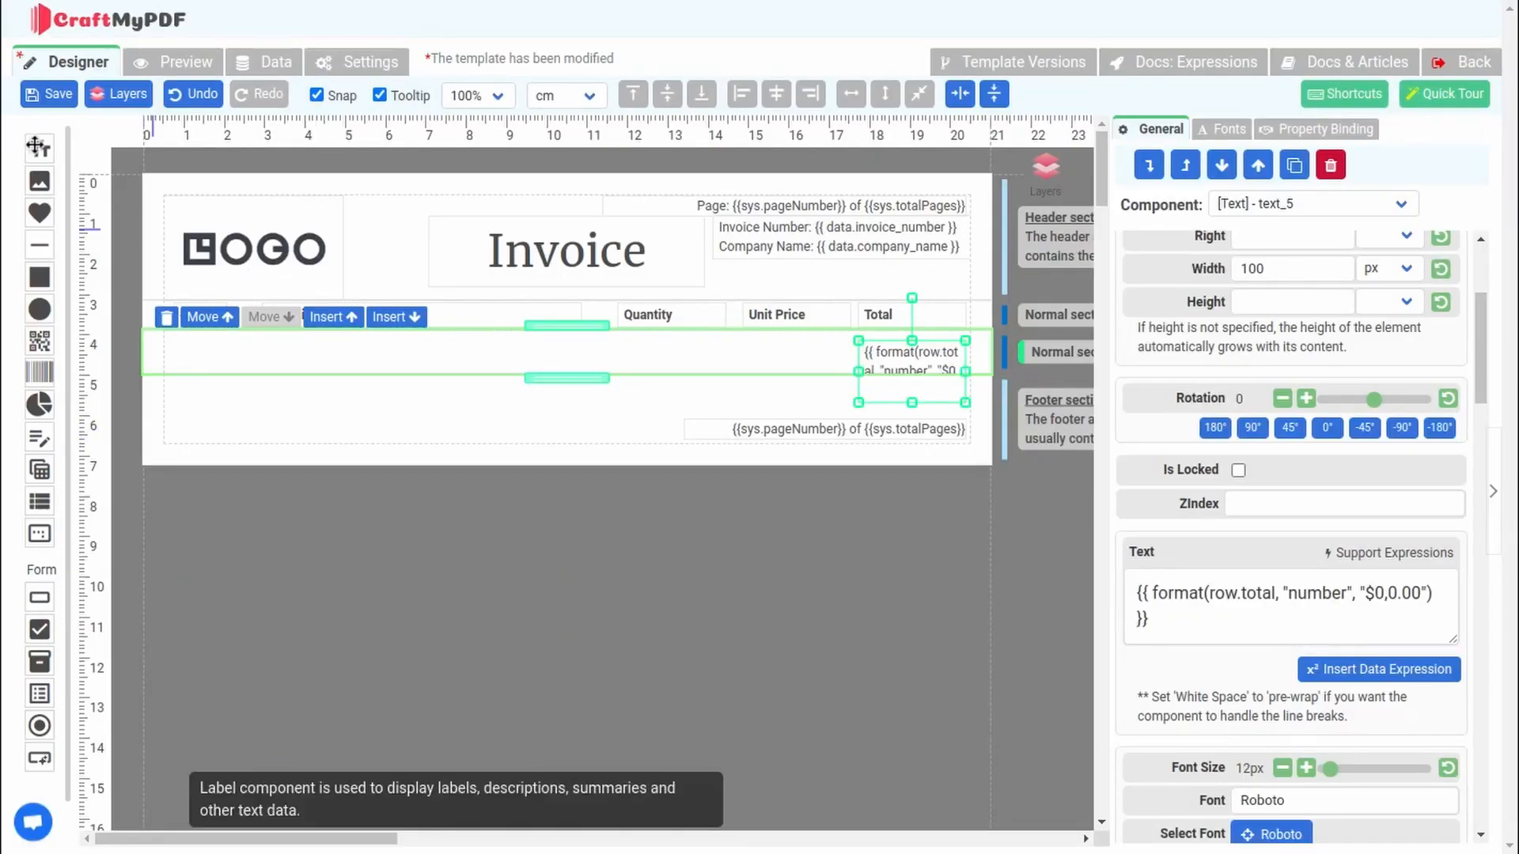
- Add a label under Unit Price and bind it to the items' unit_price field in currency format
drag(40, 149, 779, 352)
triple_click(1177, 593)
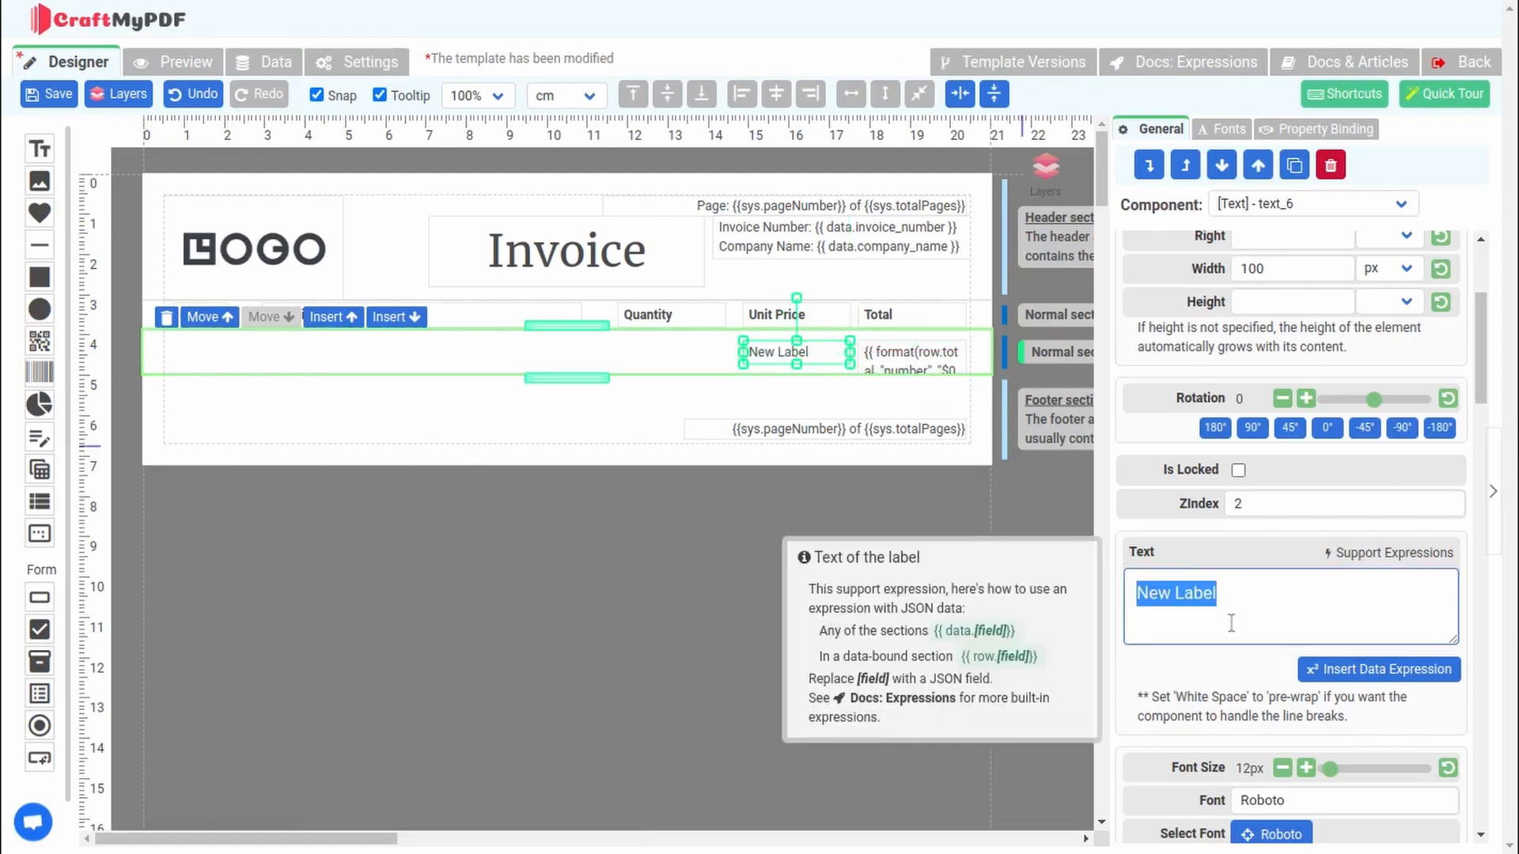
click(1379, 669)
click(601, 408)
click(1044, 595)
click(1218, 709)
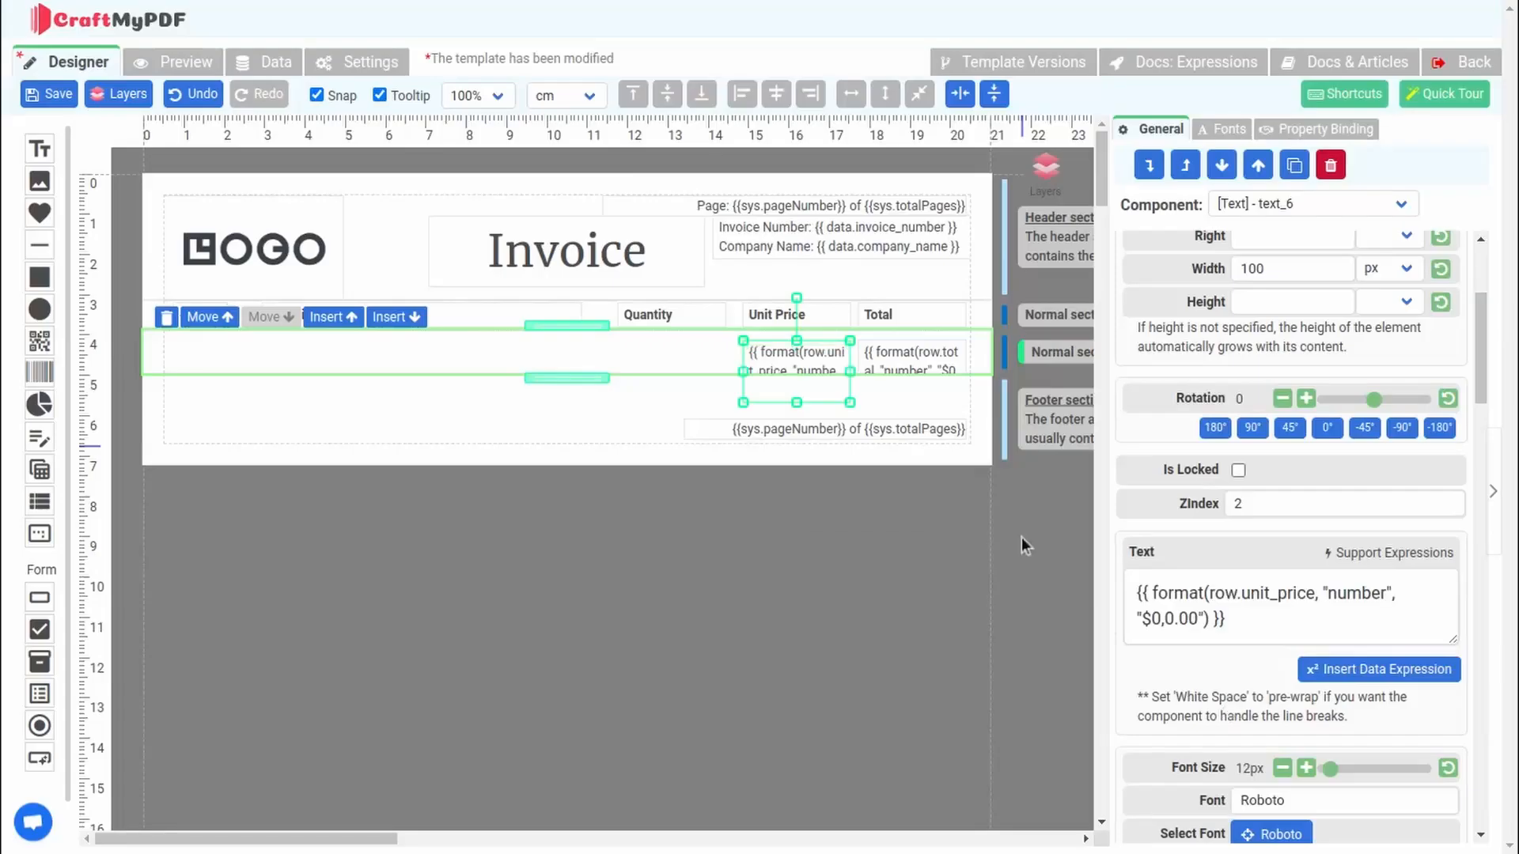
- Add a label under Quantity in the data-bound section and bind it to the items' quantity field
drag(39, 148, 649, 352)
triple_click(1177, 593)
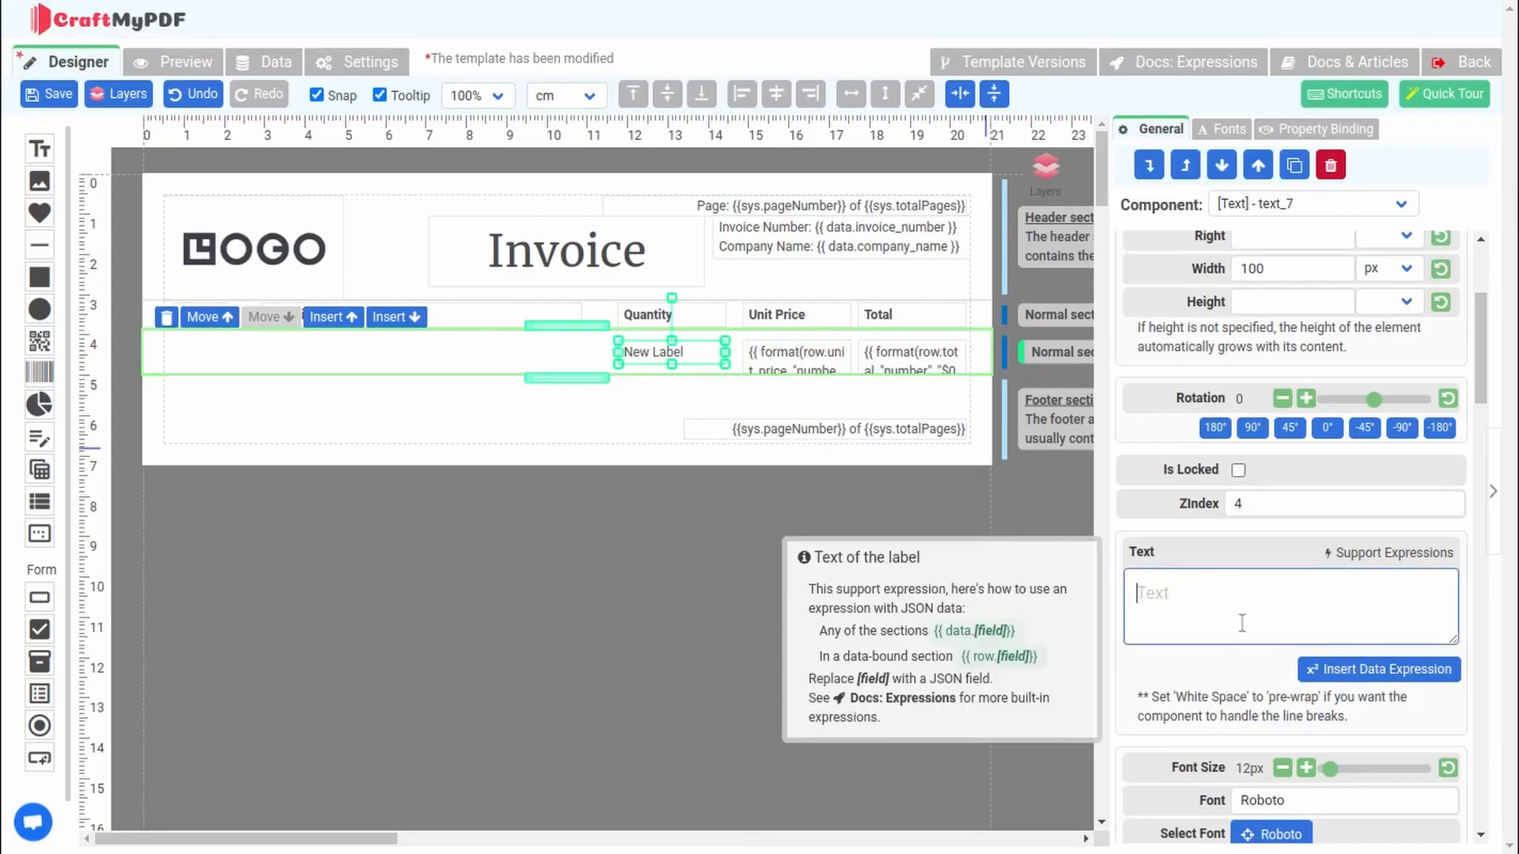
click(1378, 669)
click(553, 390)
click(1216, 712)
- Add a label under Description in the data-bound section and bind it to the items' description field
drag(44, 149, 305, 353)
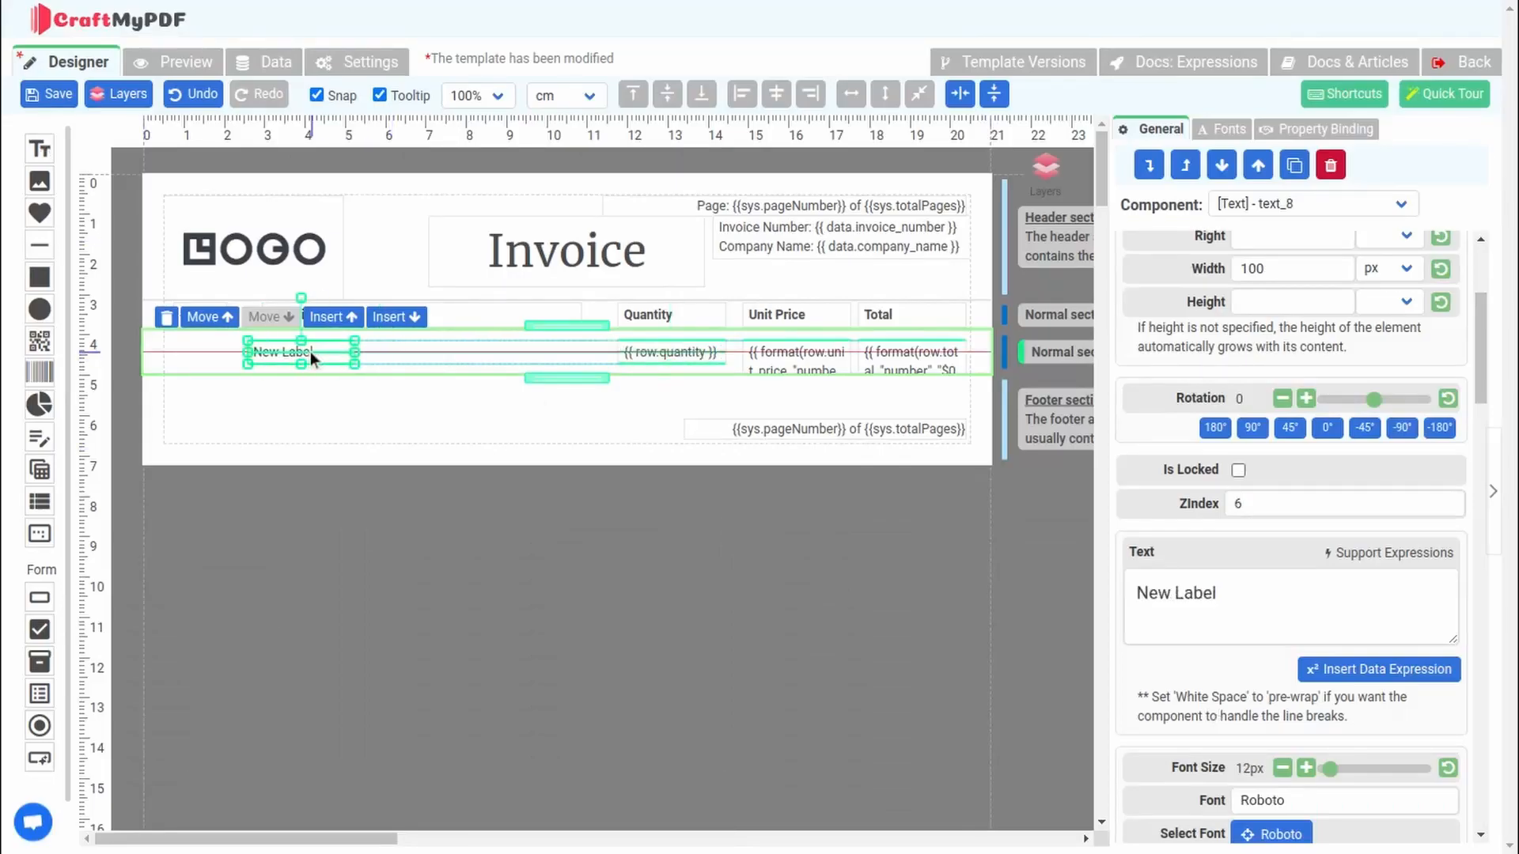
triple_click(1176, 594)
click(1379, 669)
click(615, 364)
click(1220, 676)
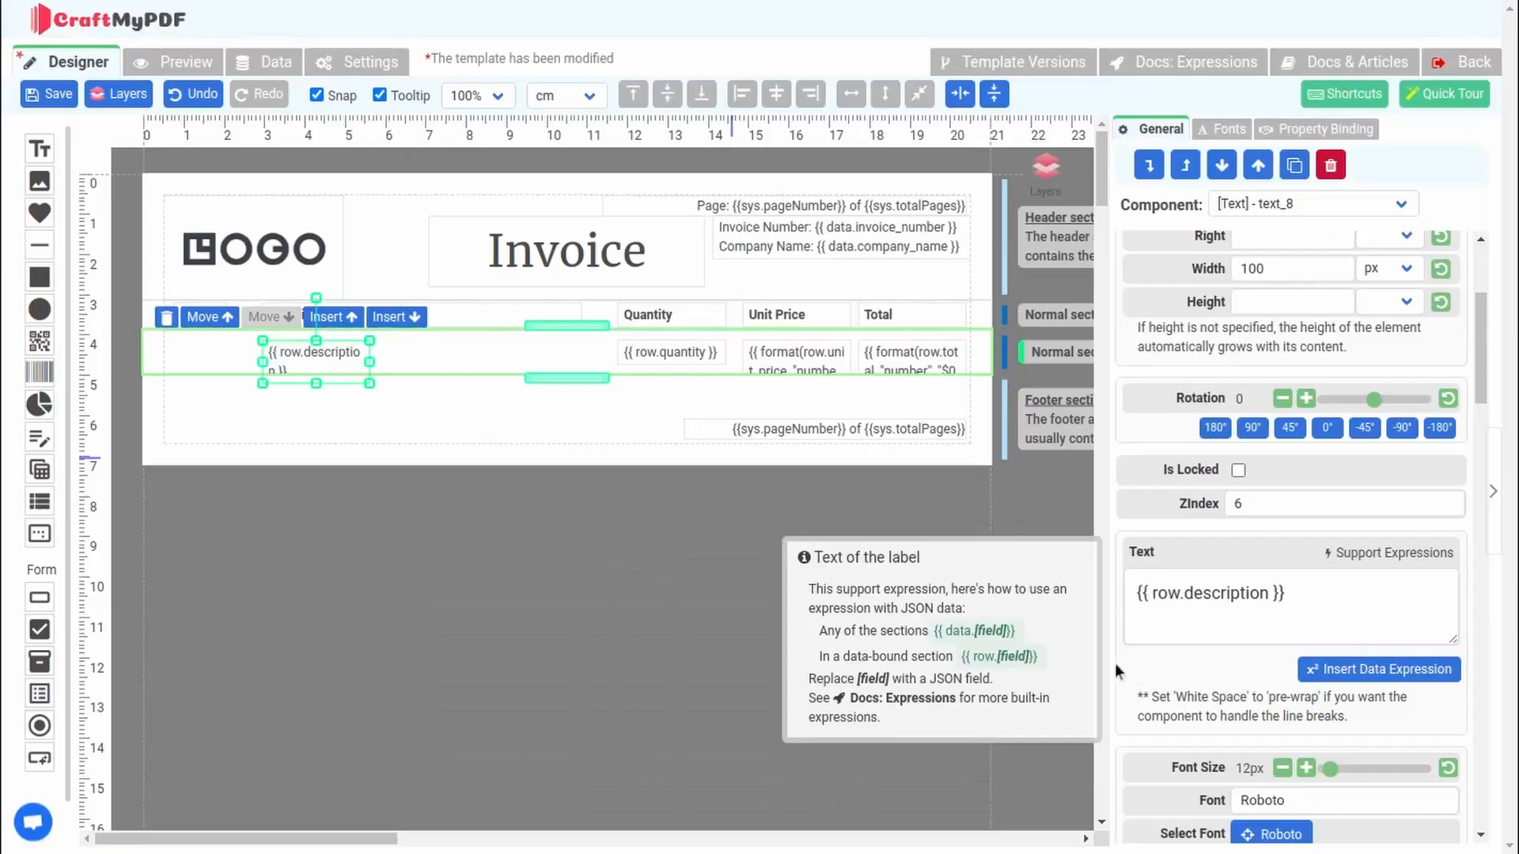
- Add a label under the # heading in the data-bound section with the text {{ rowIndex }}
drag(39, 148, 197, 353)
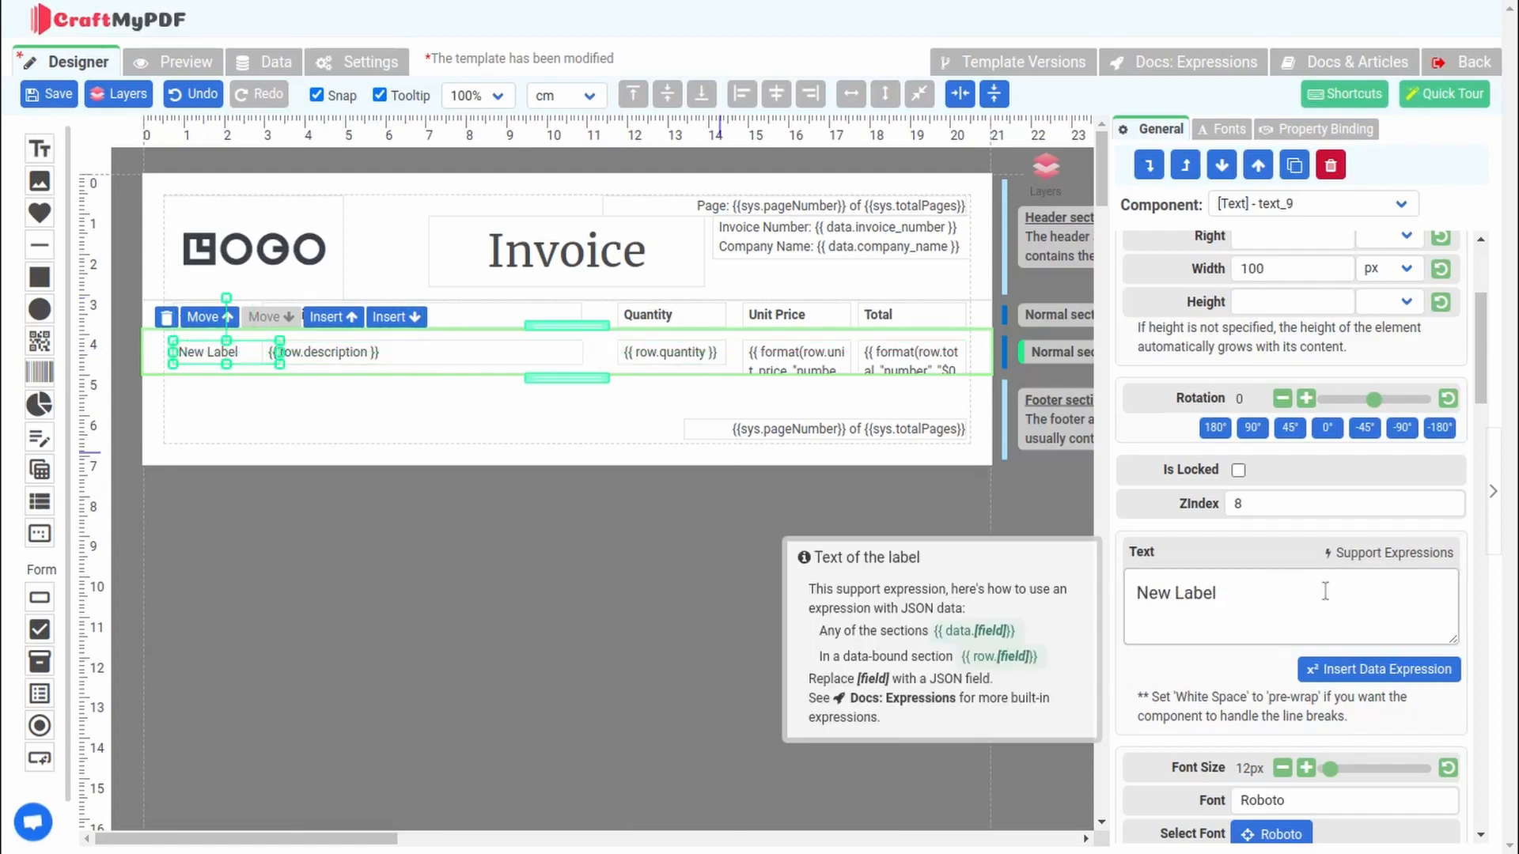
triple_click(1176, 593)
text({{ rowIndex }})
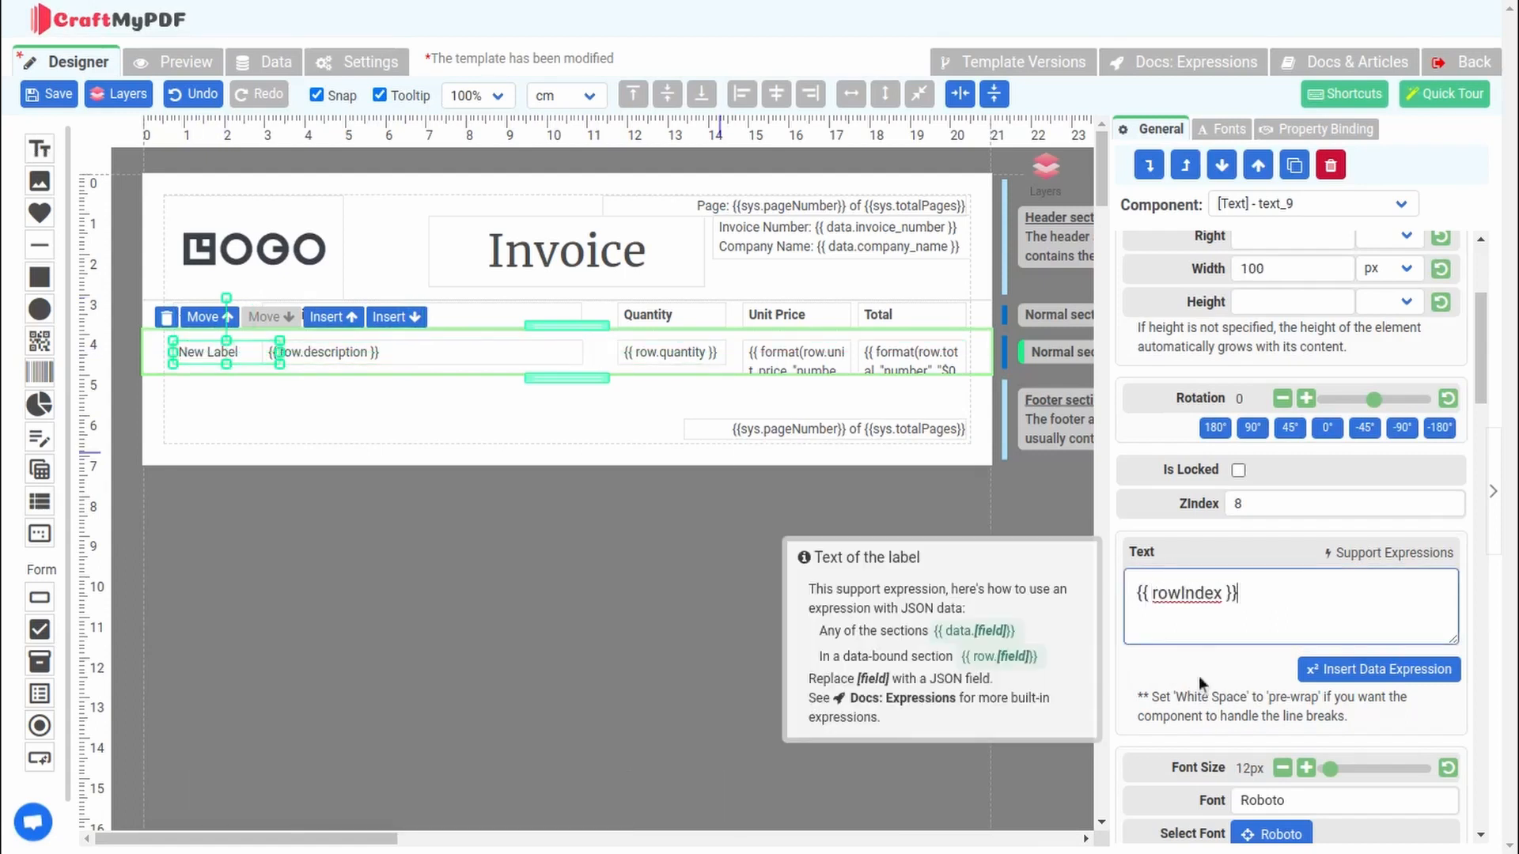
- Set the data-bound section's Break Inside option to Avoid
click(603, 356)
scroll(1434, 440, down, 8)
scroll(1433, 441, down, 2)
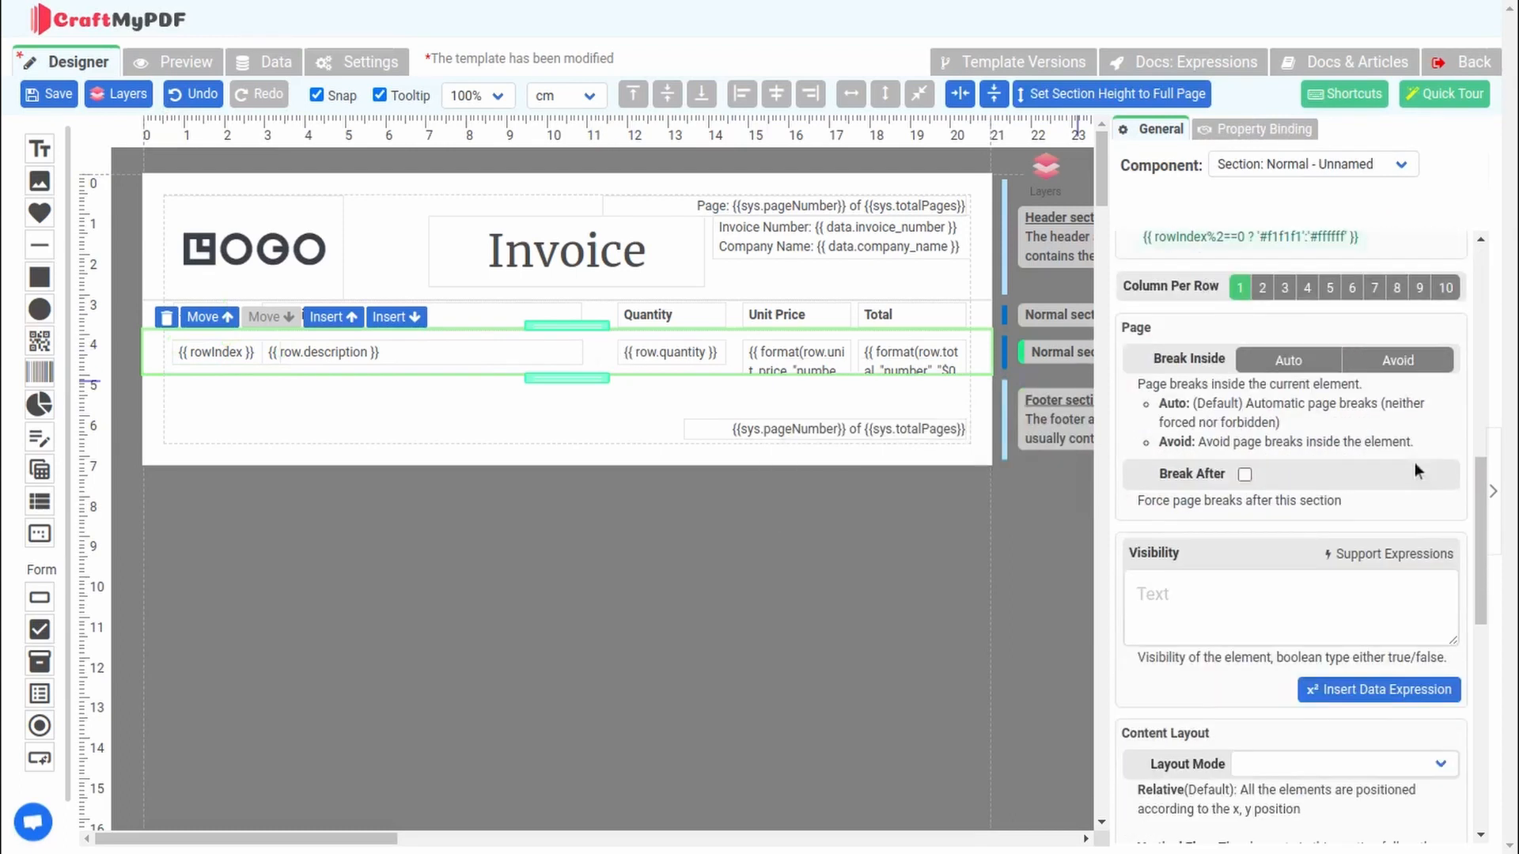
click(1426, 359)
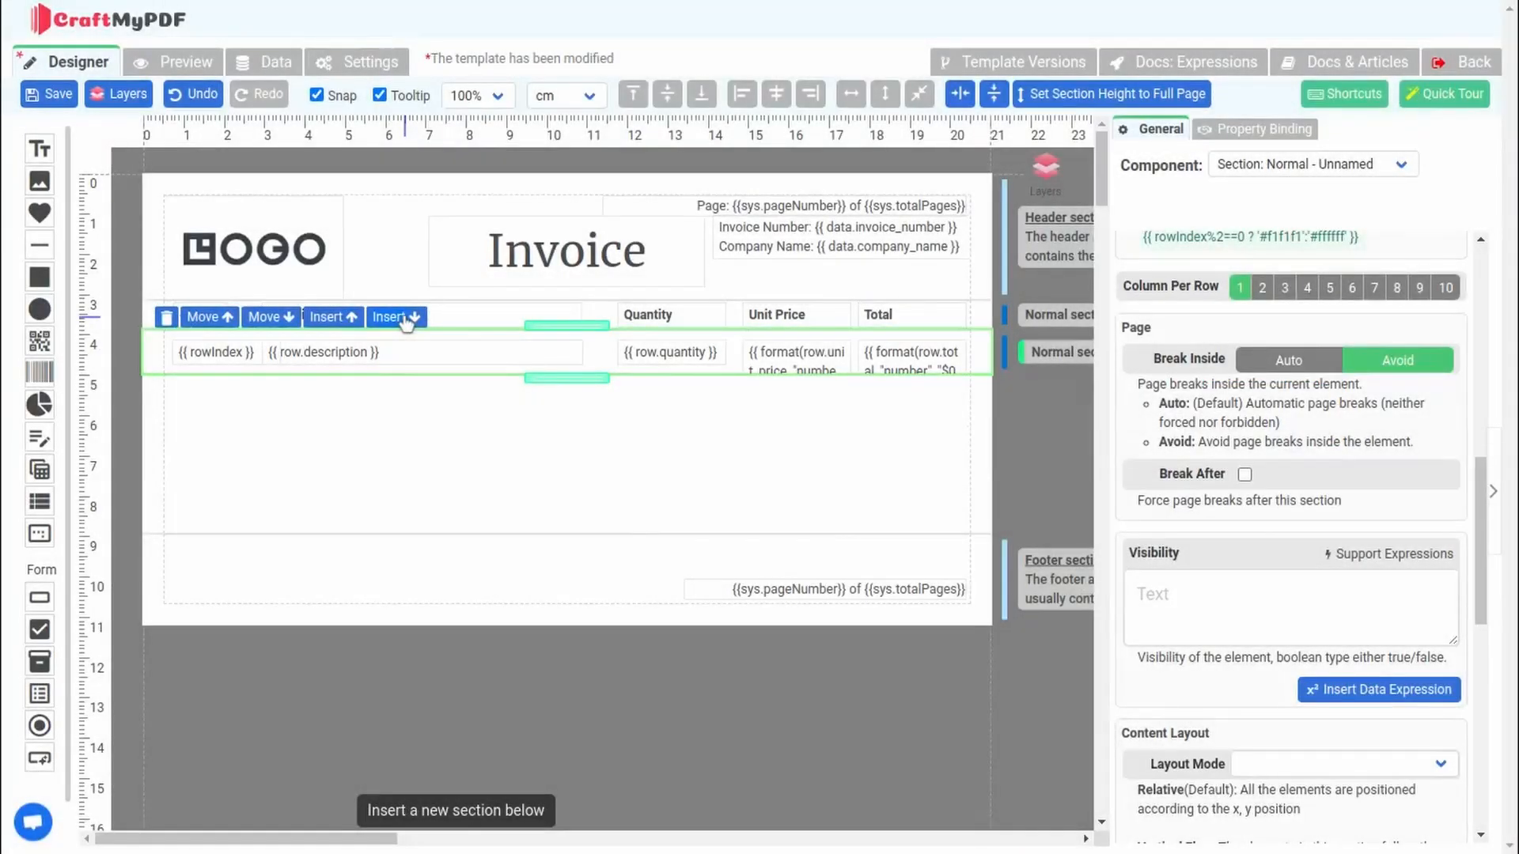
- Insert a short new section below the data-bound rows and add a label with cleared text under the Total column
click(403, 318)
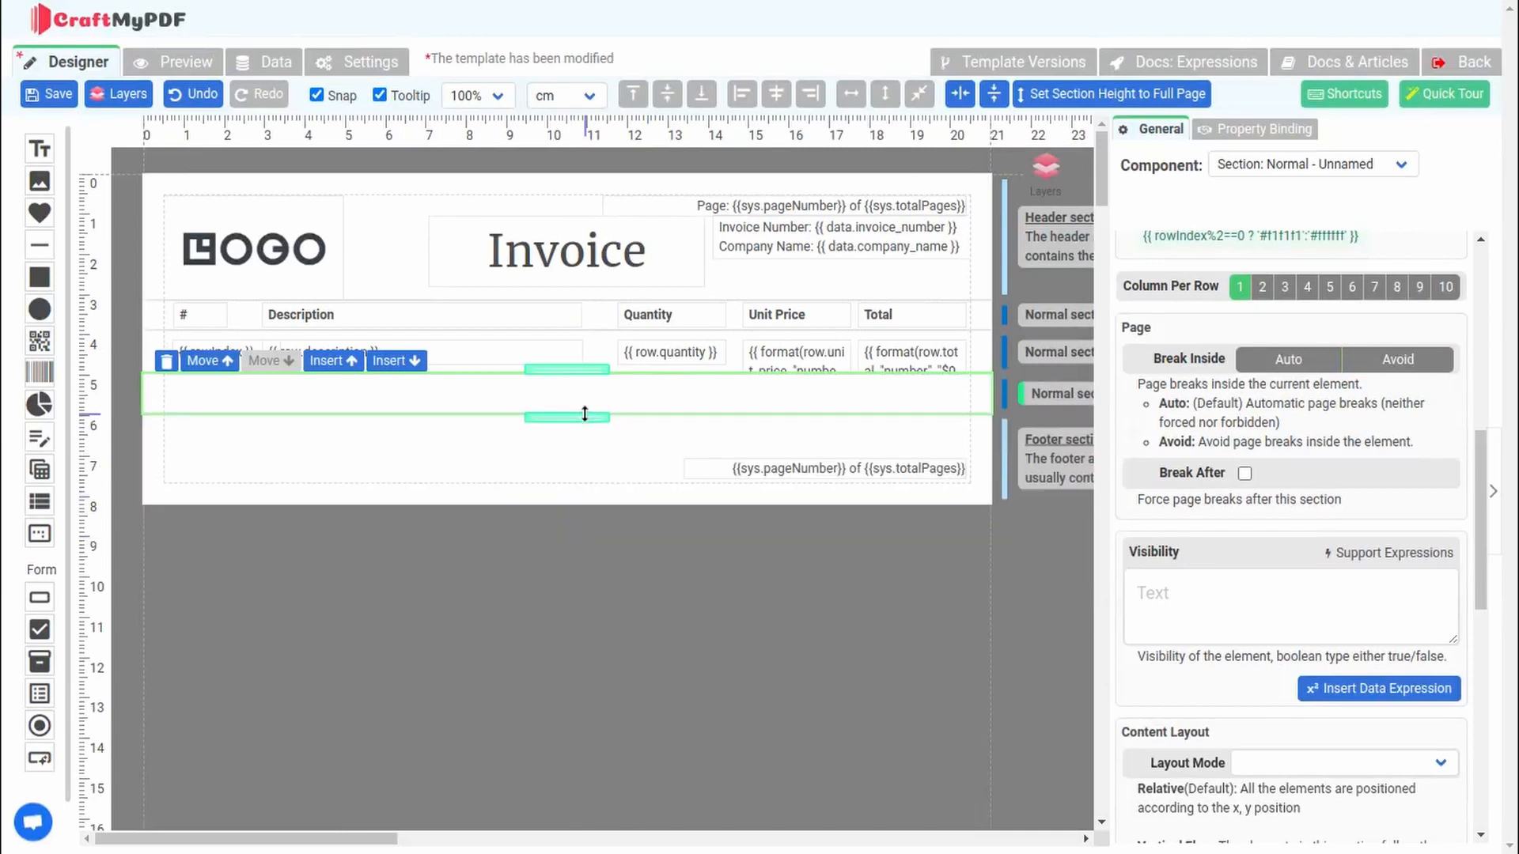
drag(37, 150, 894, 392)
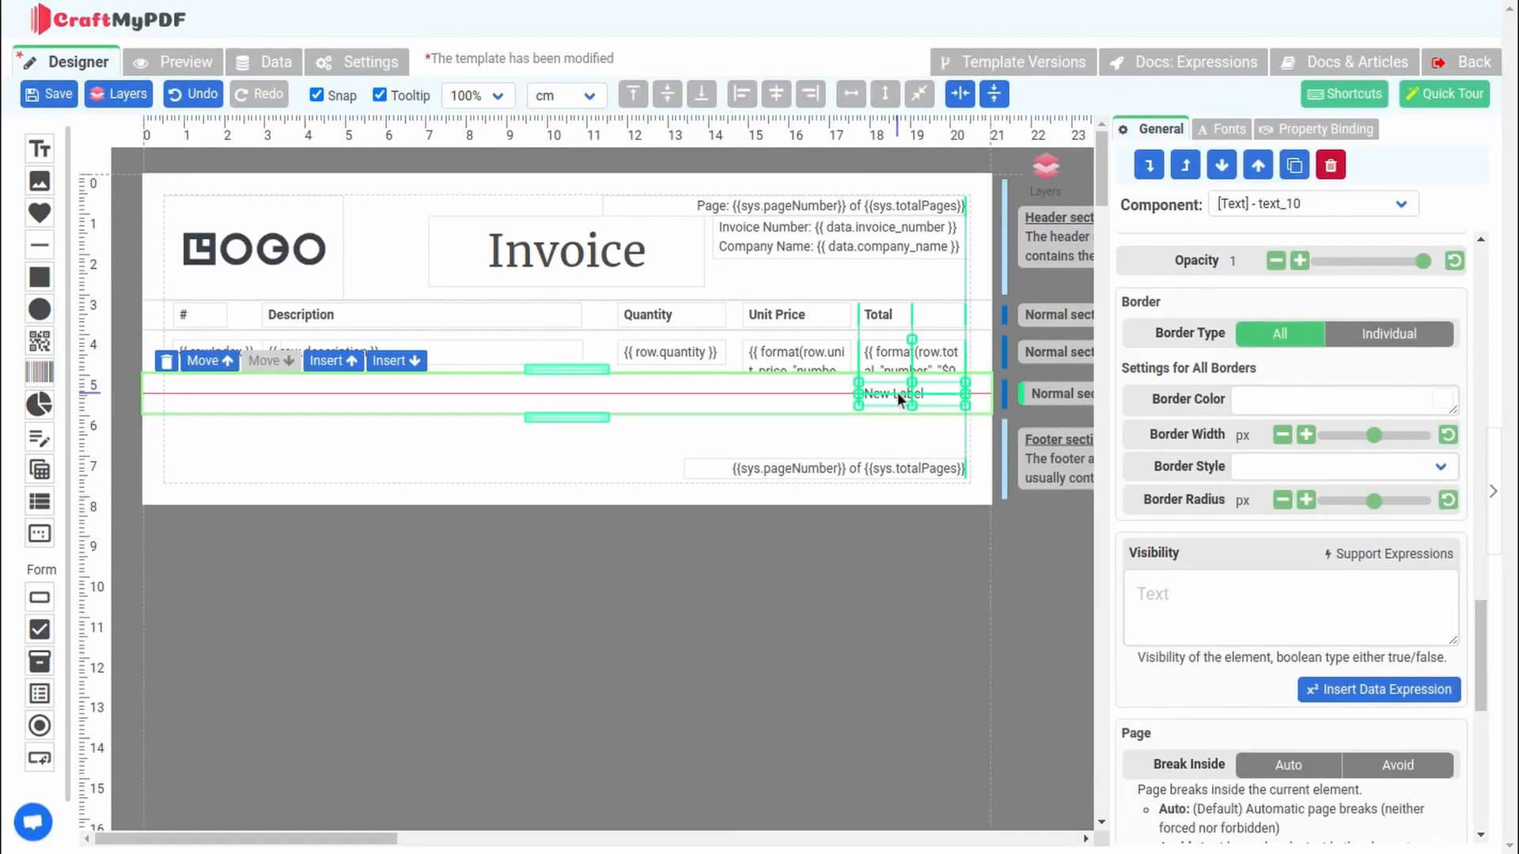
triple_click(1282, 540)
key(BackSpace)
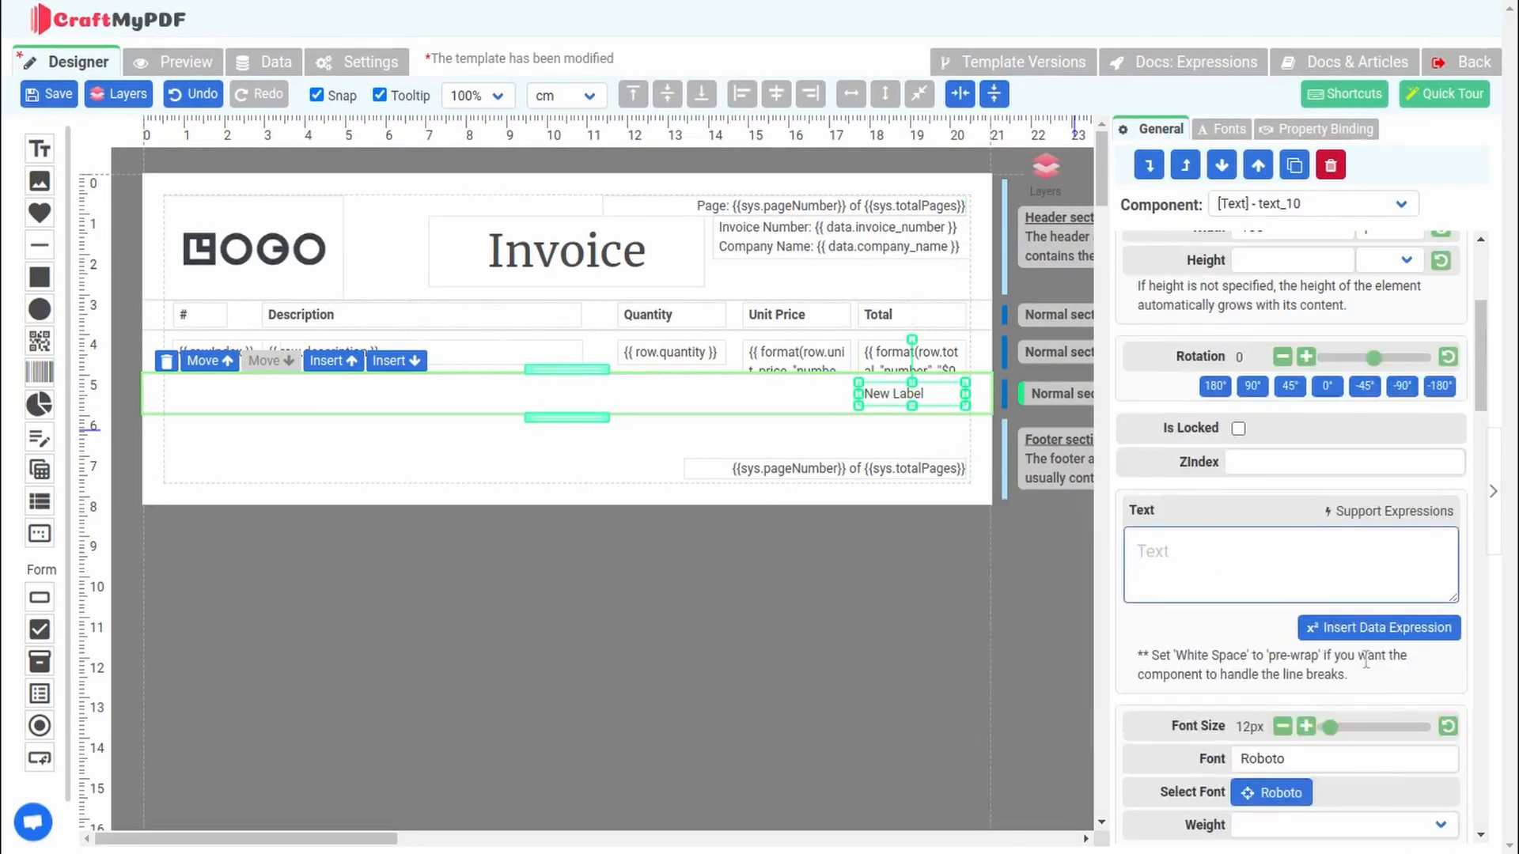
- Bind the new label to the sum of the items' total field in currency format
click(1378, 628)
click(522, 446)
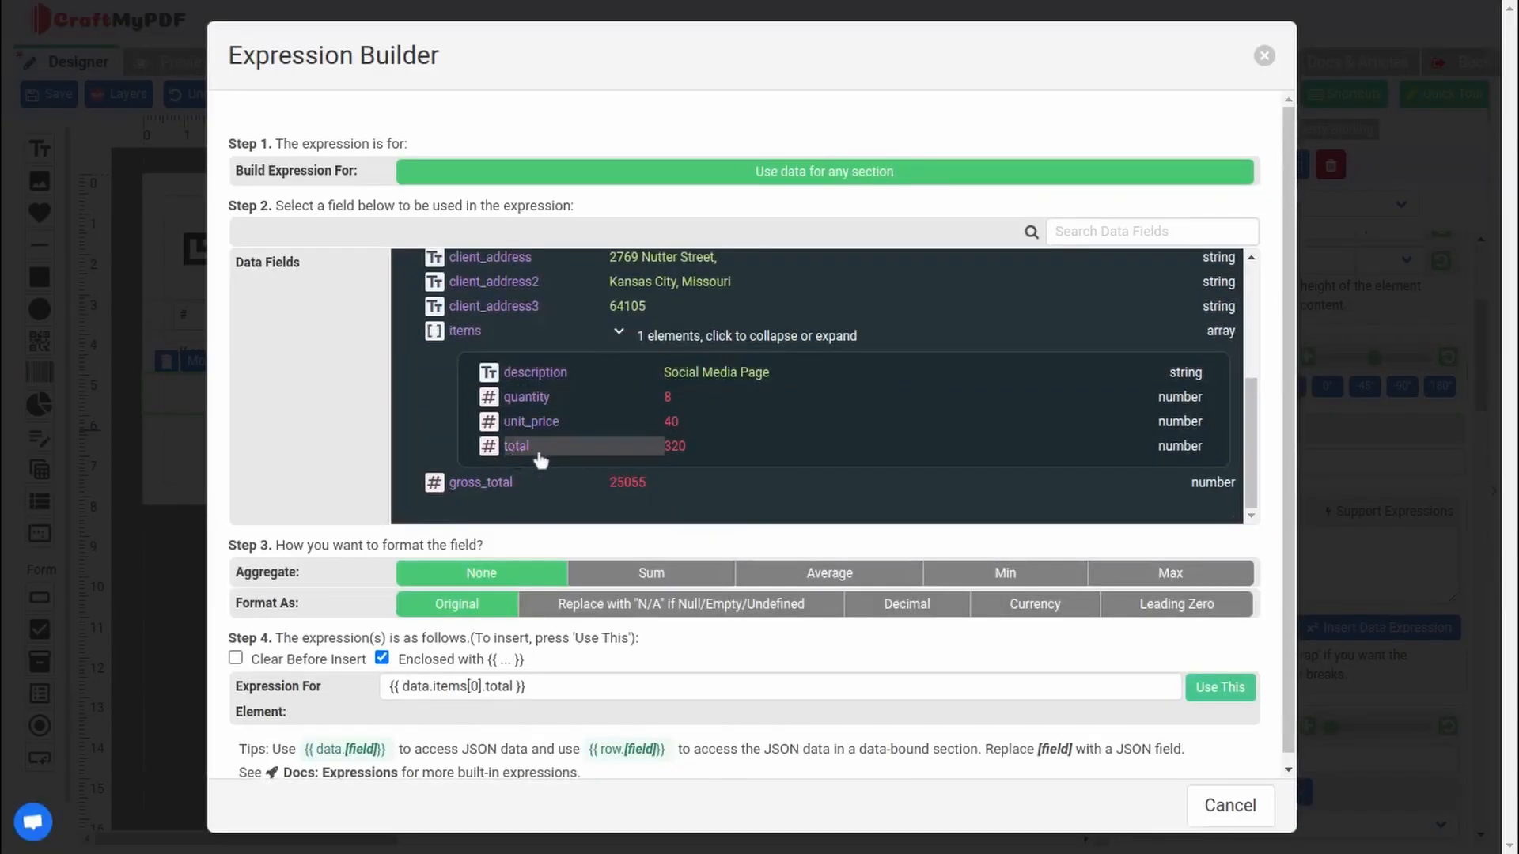
click(648, 573)
click(1003, 605)
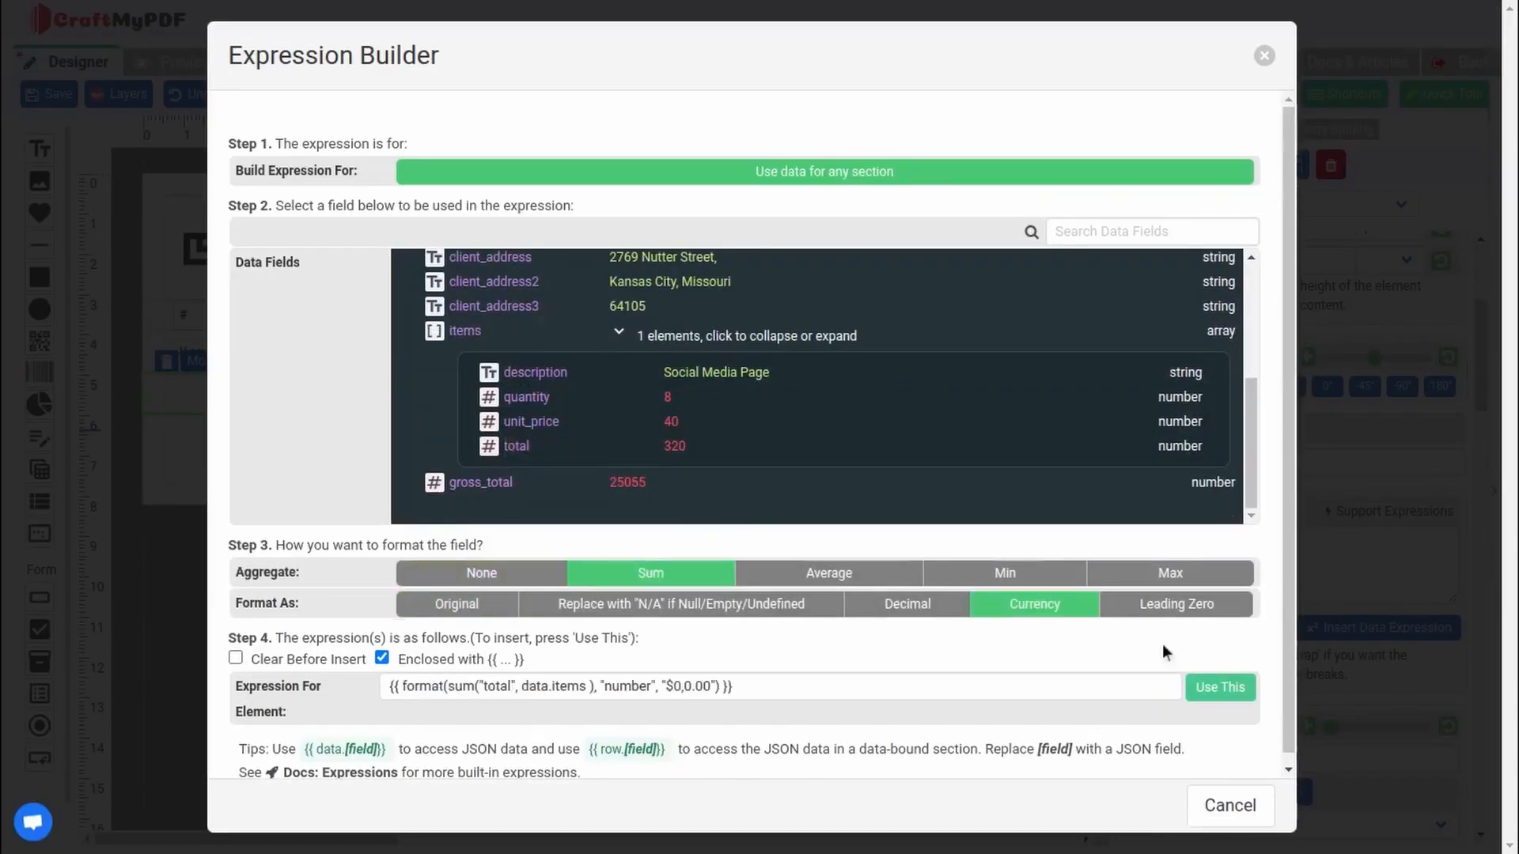
click(1220, 687)
- Preview the invoice, then right-align the text of the row total and sum labels
click(177, 70)
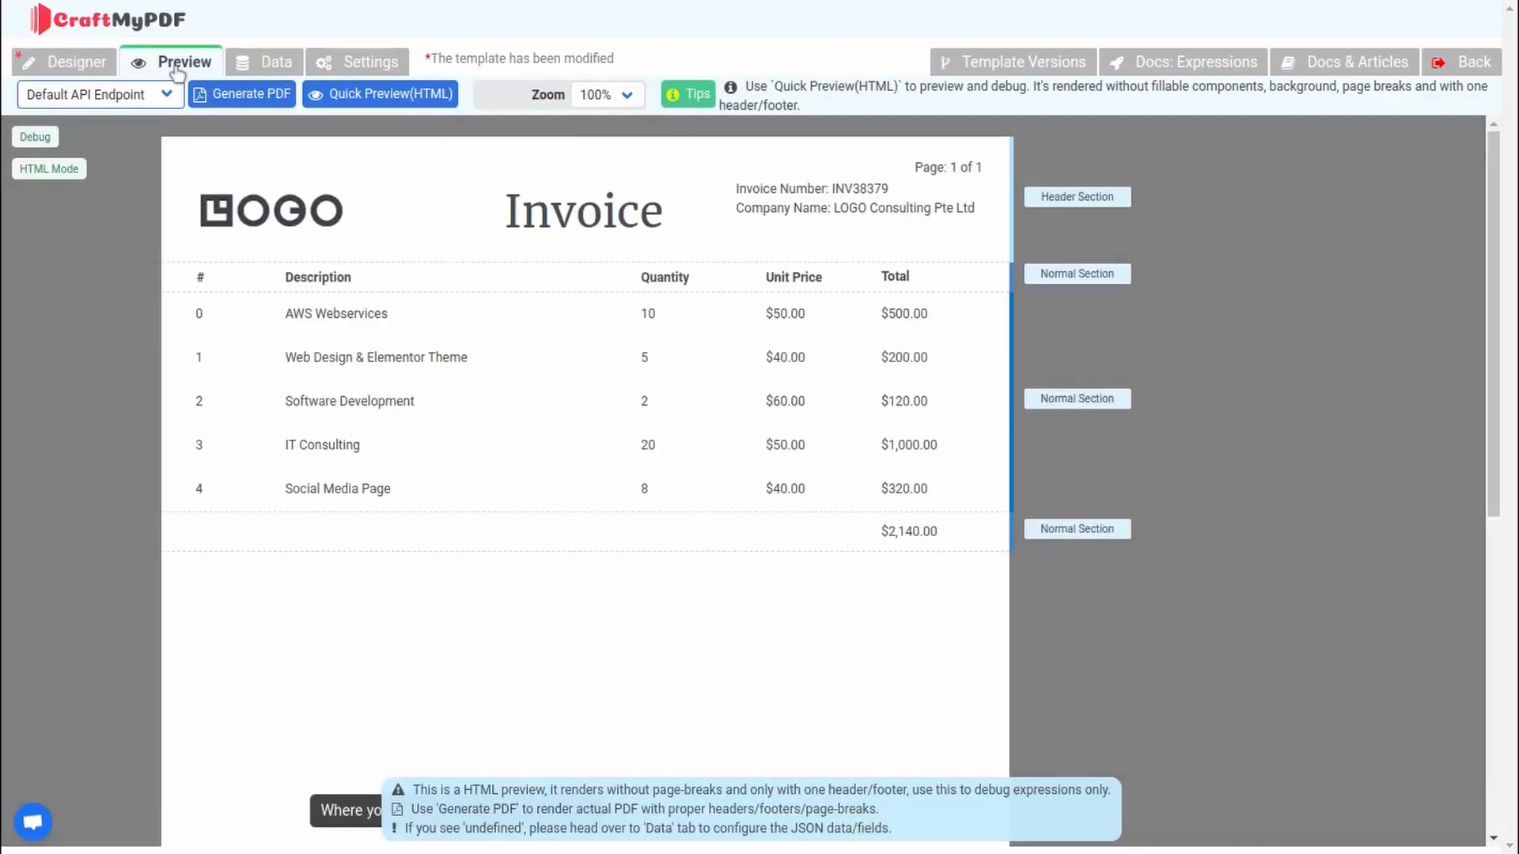
click(65, 60)
scroll(1367, 533, down, 8)
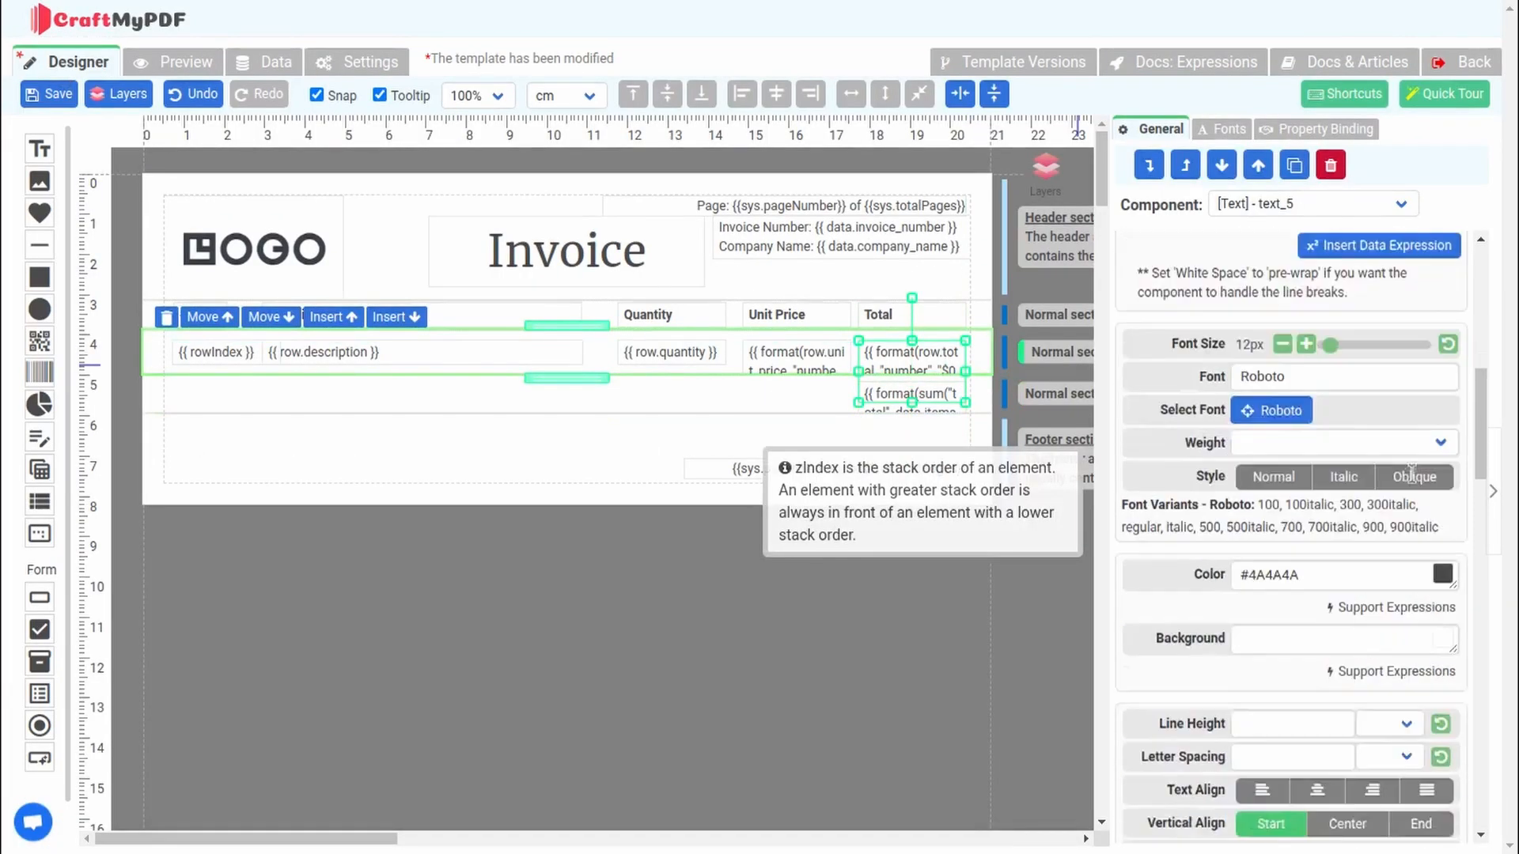
click(1374, 533)
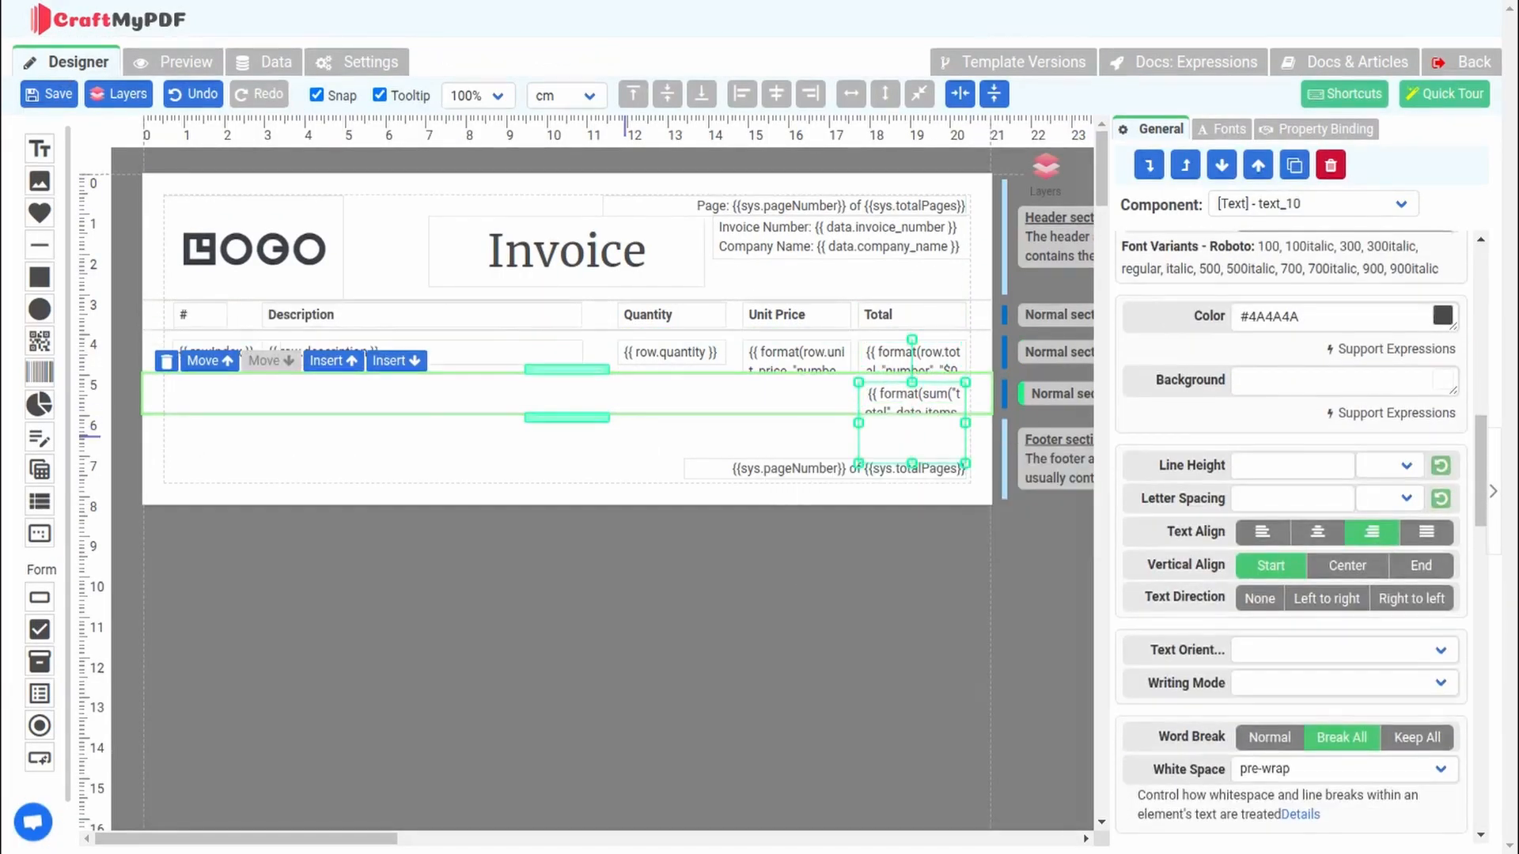
- Check the footer's page number label and review the invoice in the HTML preview and the generated PDF
click(624, 436)
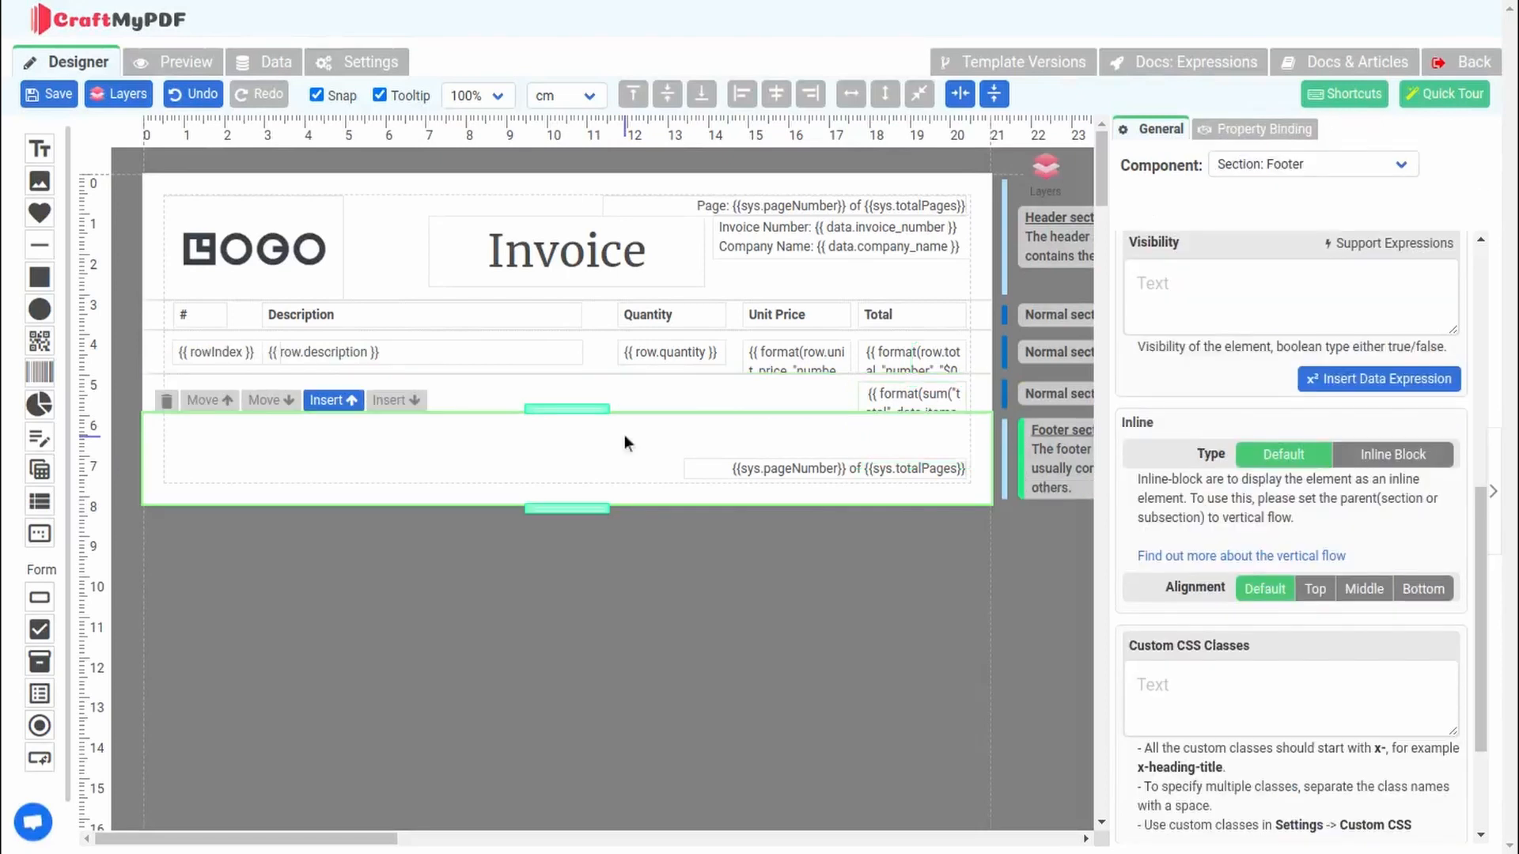
click(804, 471)
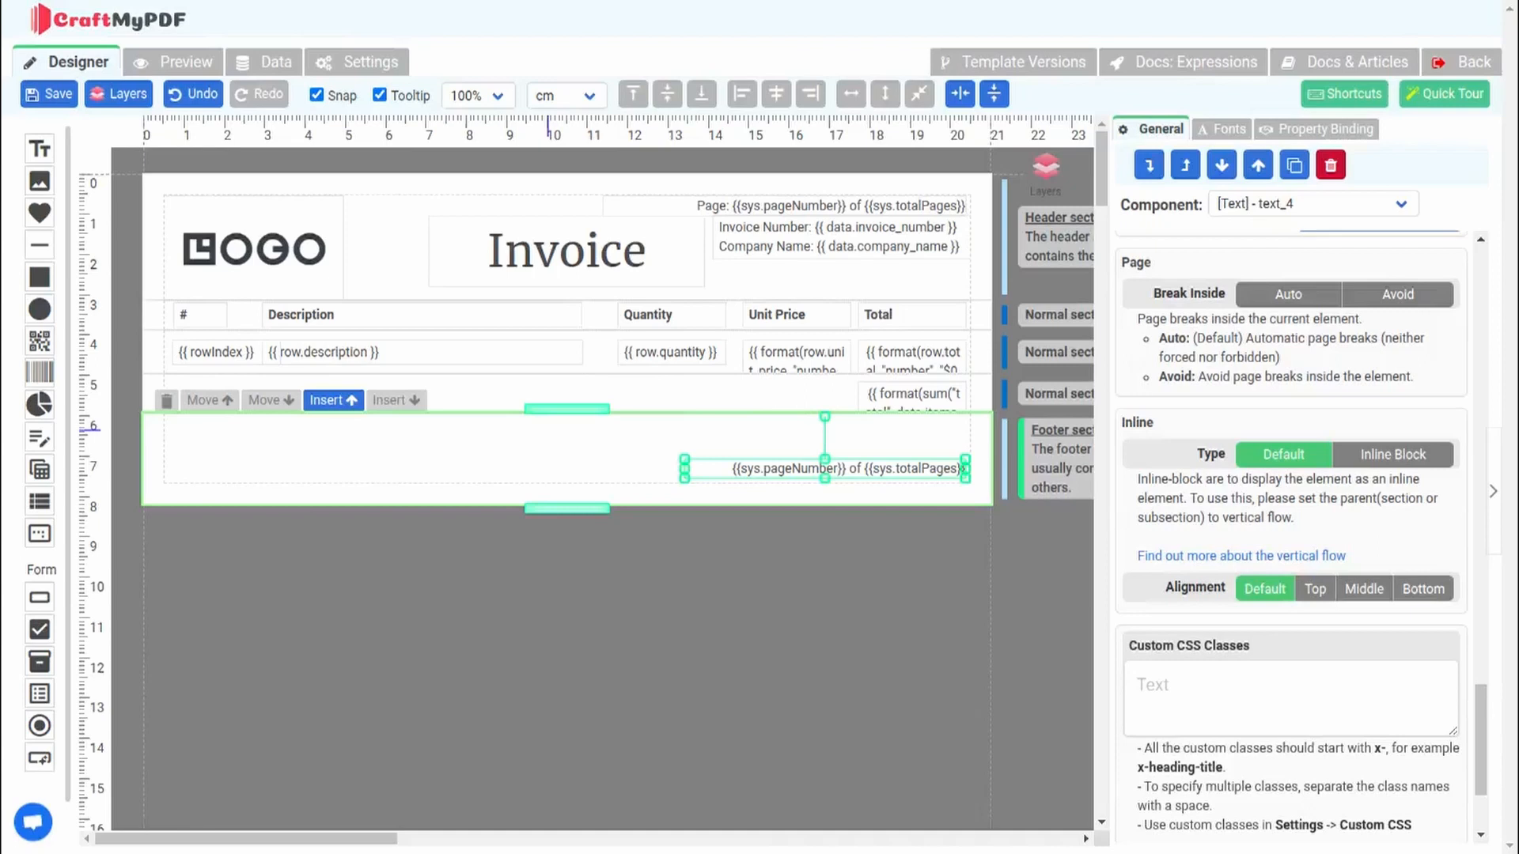
click(170, 70)
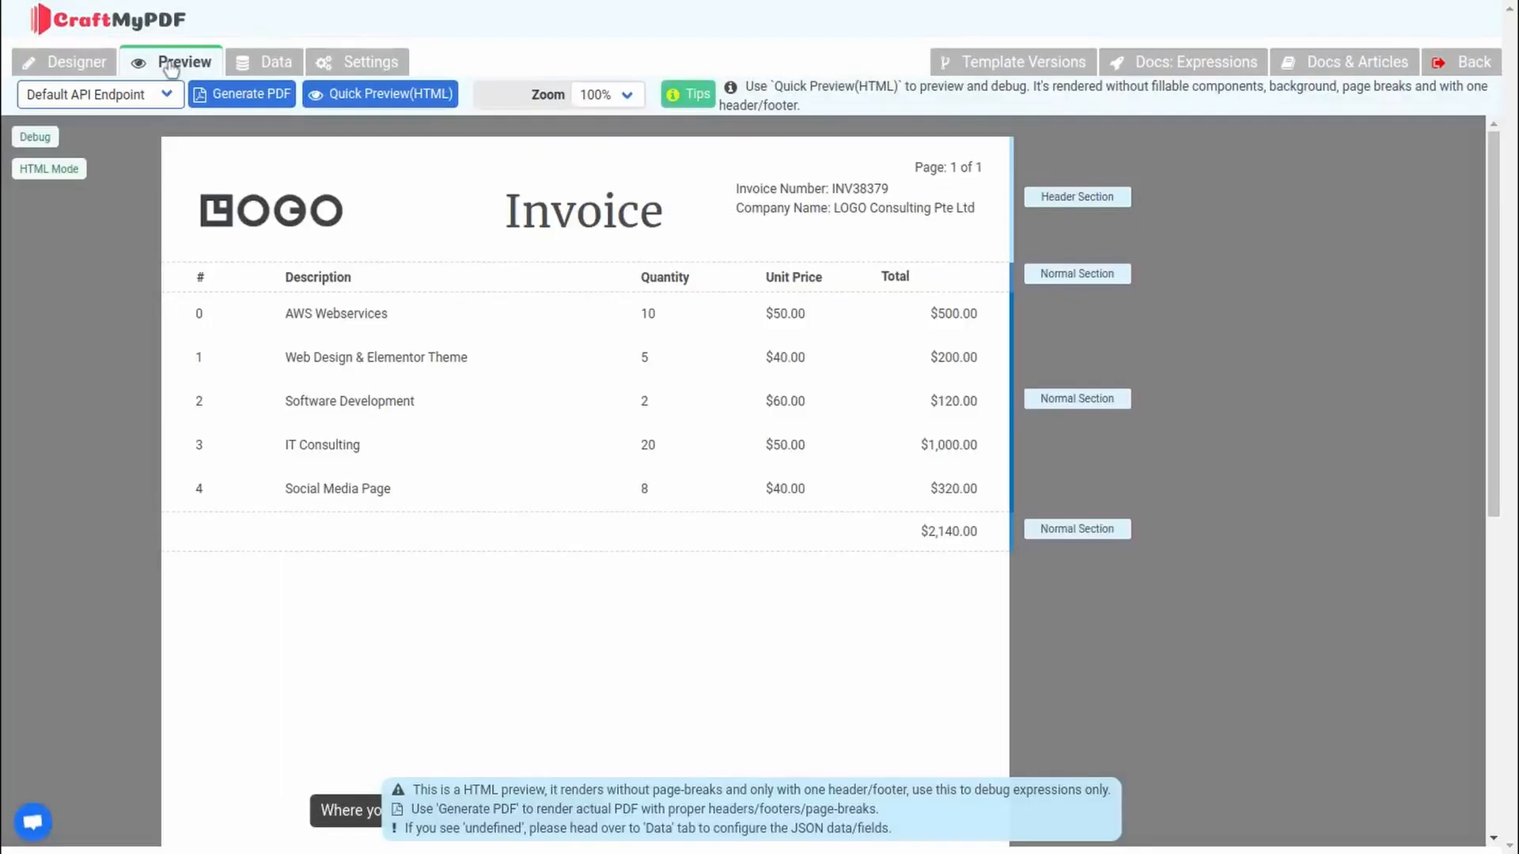
click(402, 95)
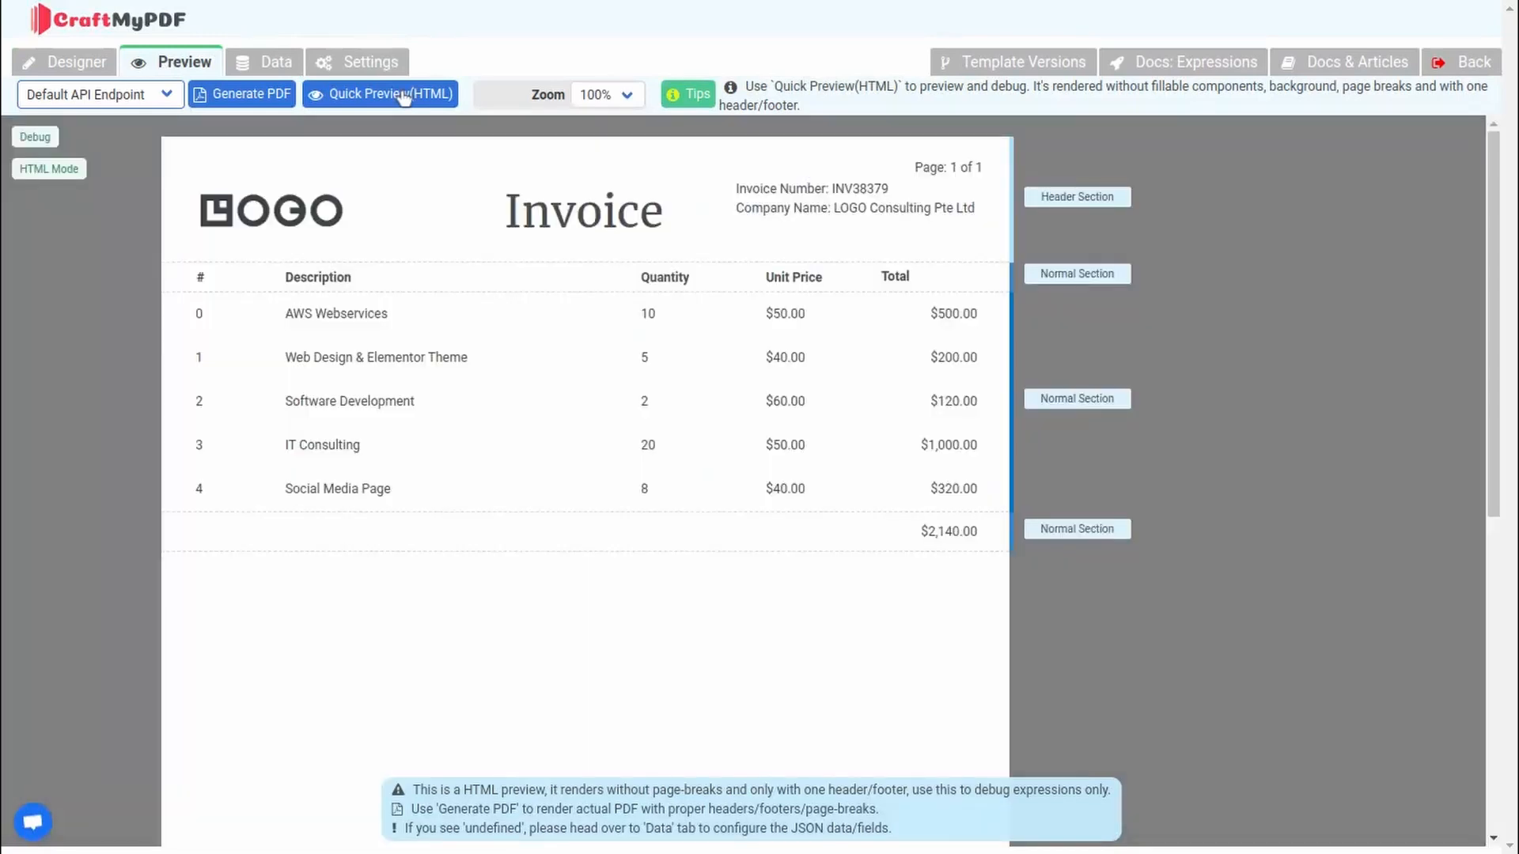
click(250, 95)
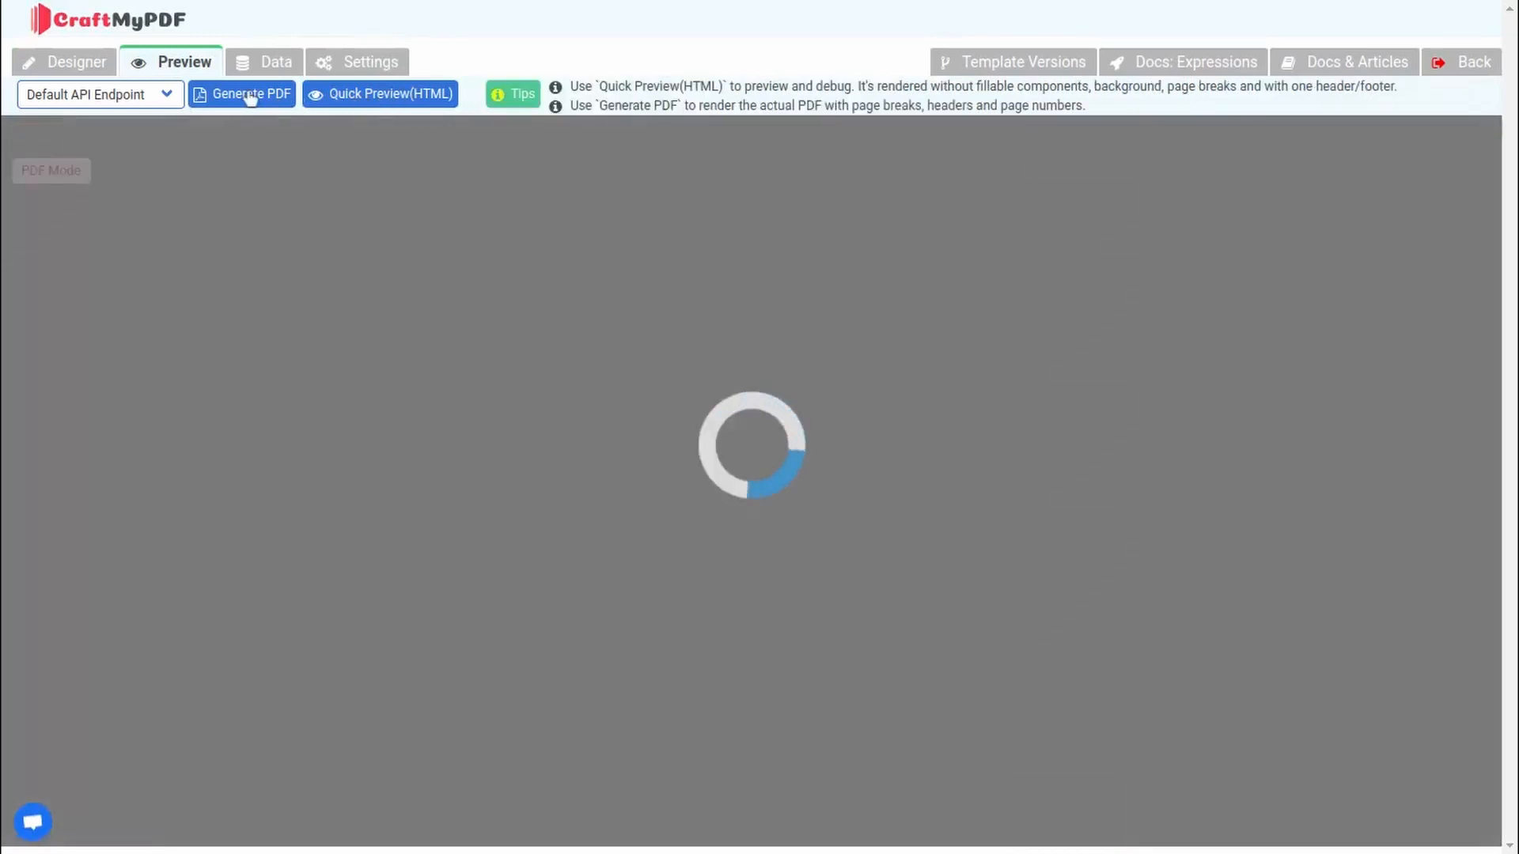
scroll(966, 286, down, 3)
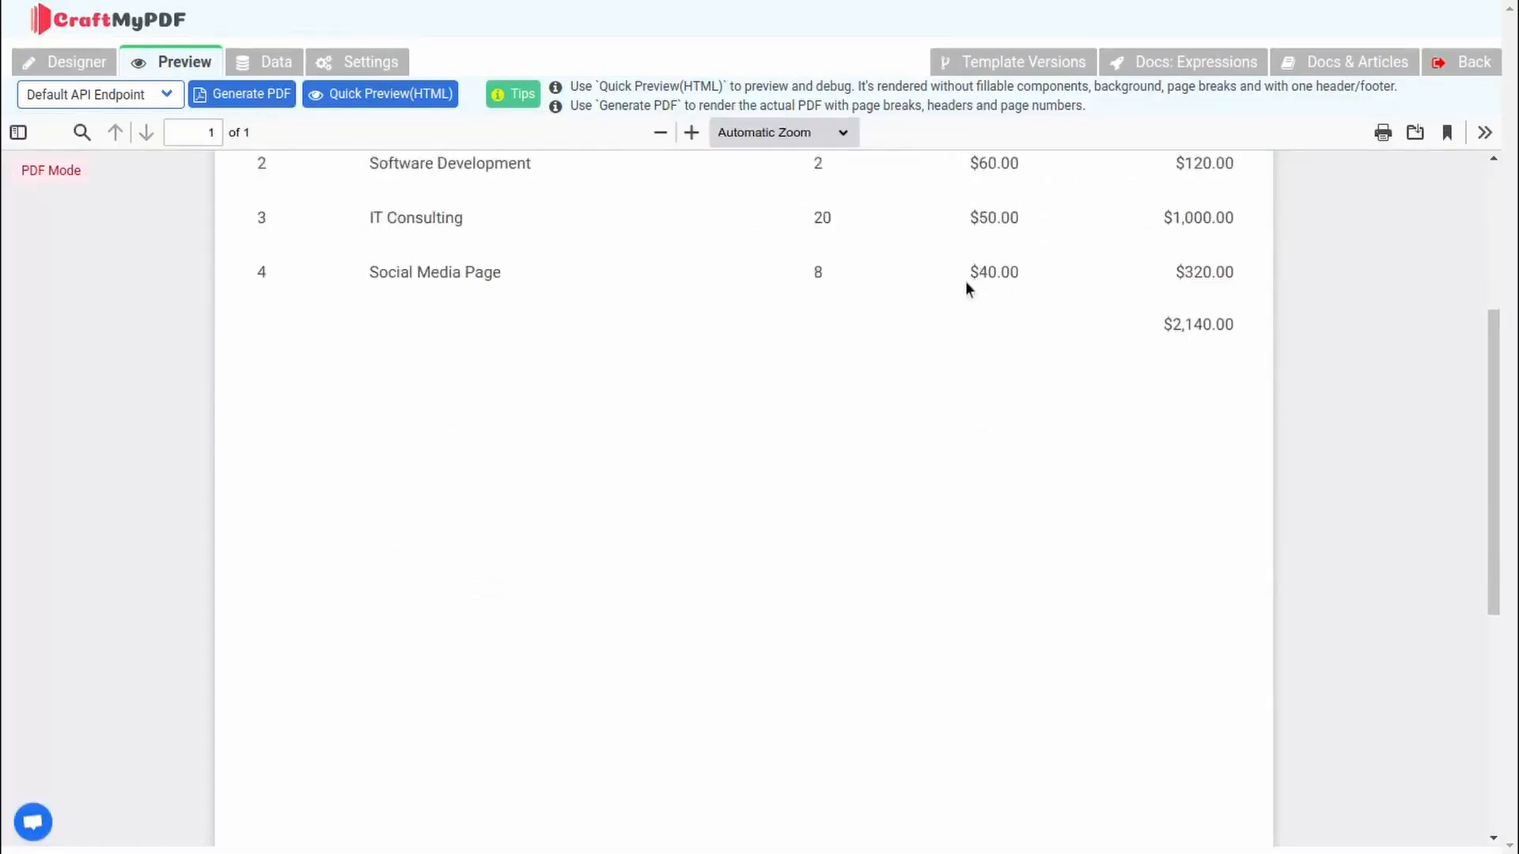
scroll(966, 281, down, 5)
scroll(965, 281, up, 10)
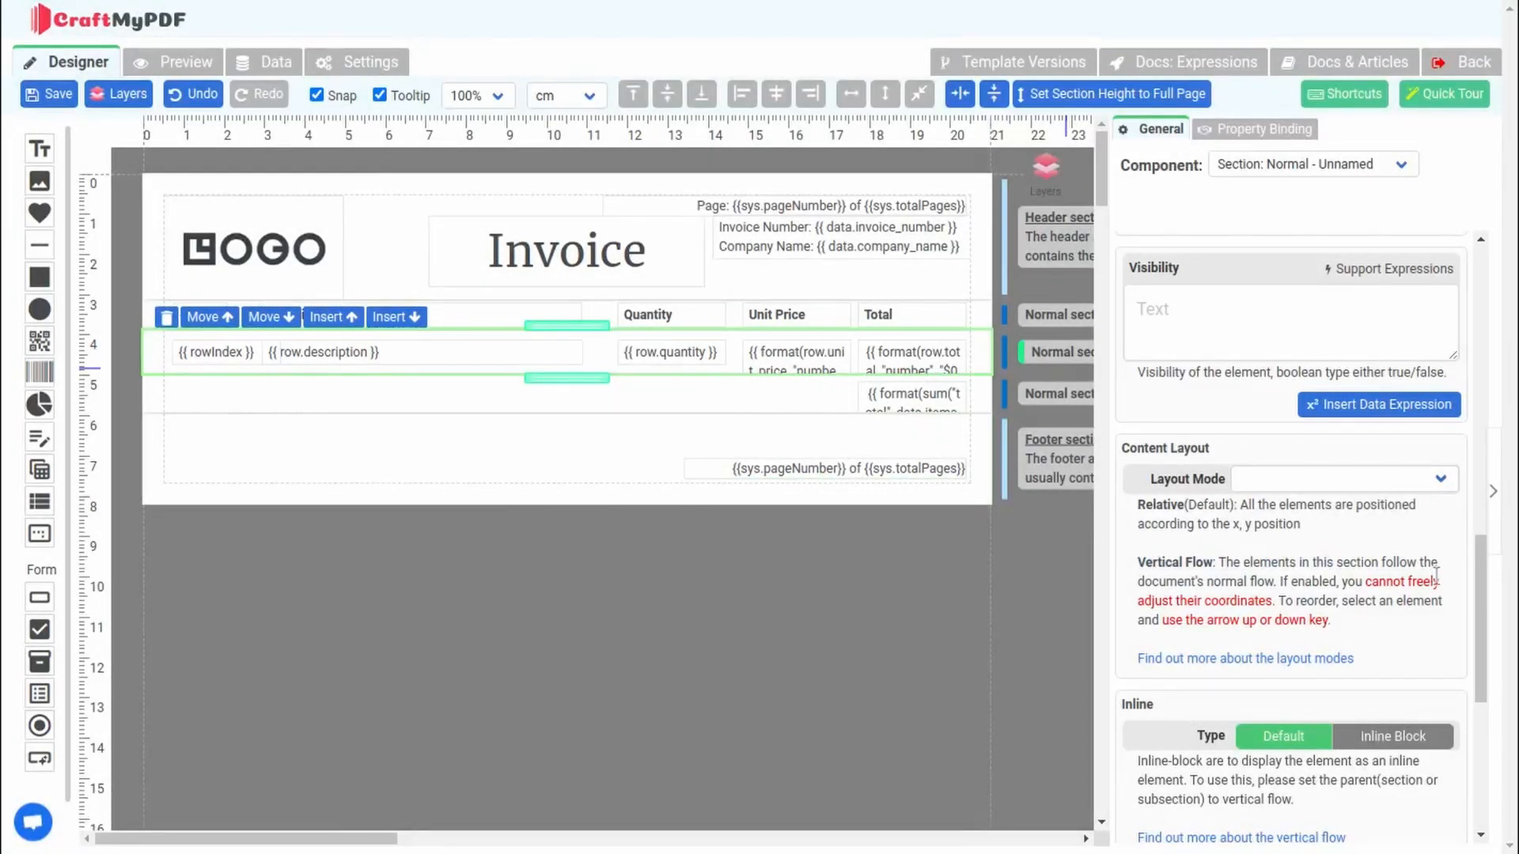
- Set the data-bound section's background to {{ rowIndex%2==0 ? '#f1f1f1':'#ffffff' }} and preview the alternating rows
scroll(1436, 575, up, 8)
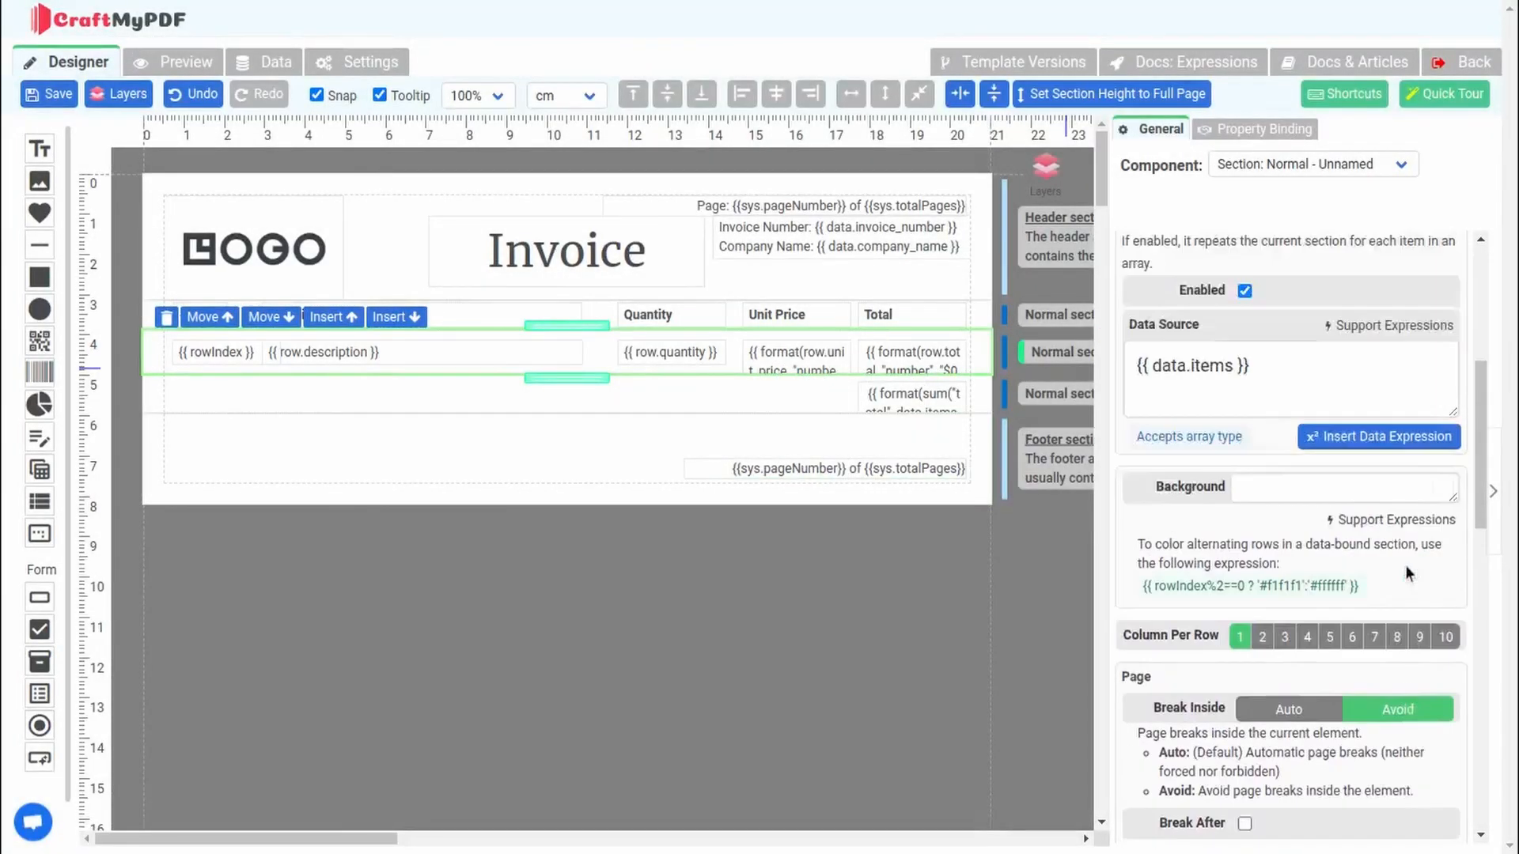
drag(1360, 720, 1127, 720)
click(182, 63)
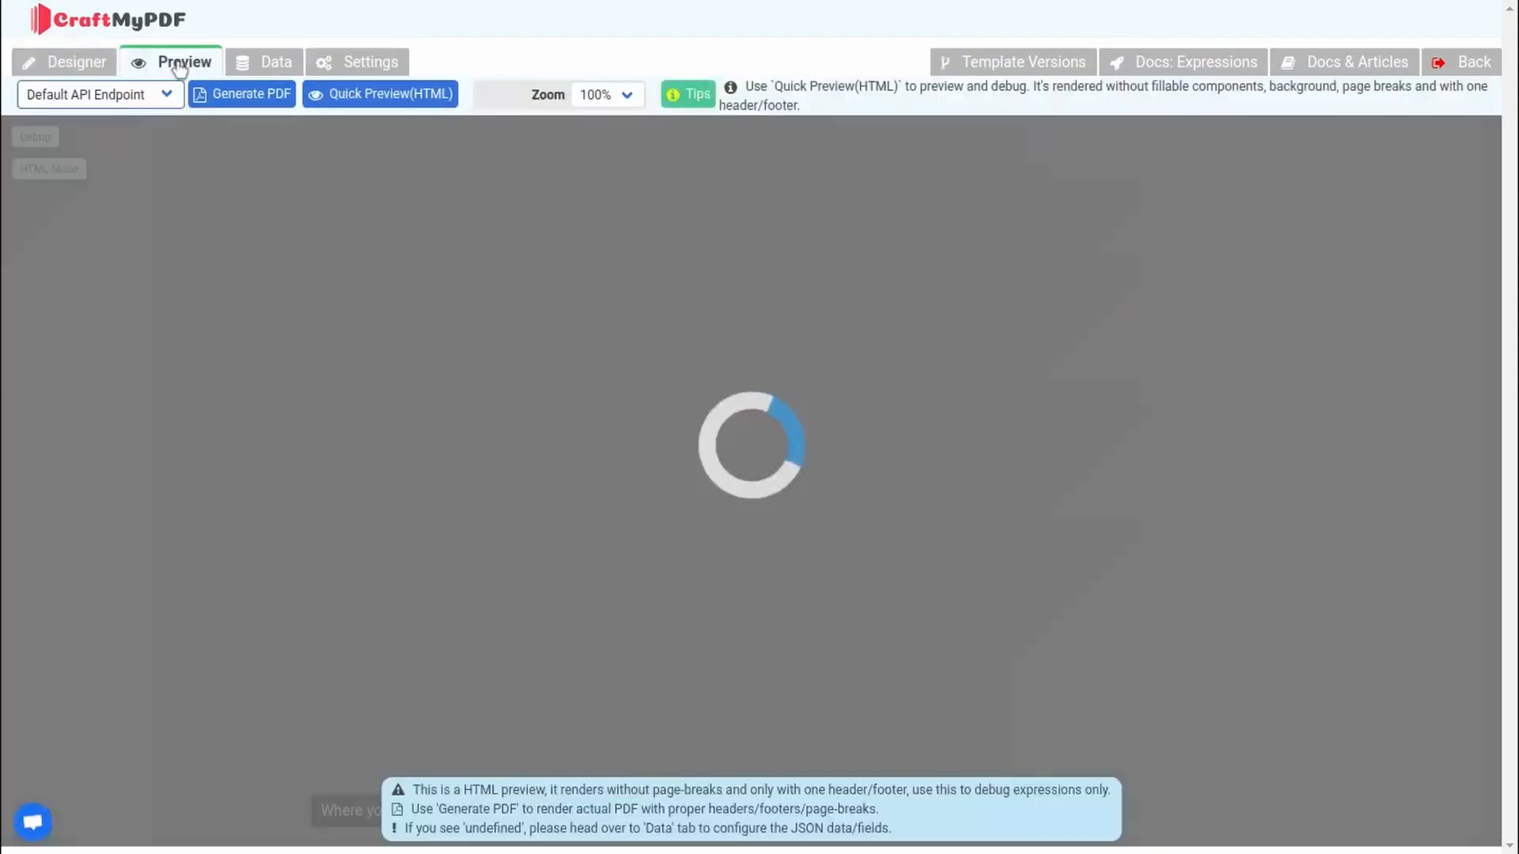
click(64, 64)
- Make the column headings section about 17 px taller and move all five heading labels slightly down together
click(600, 318)
drag(585, 331, 586, 356)
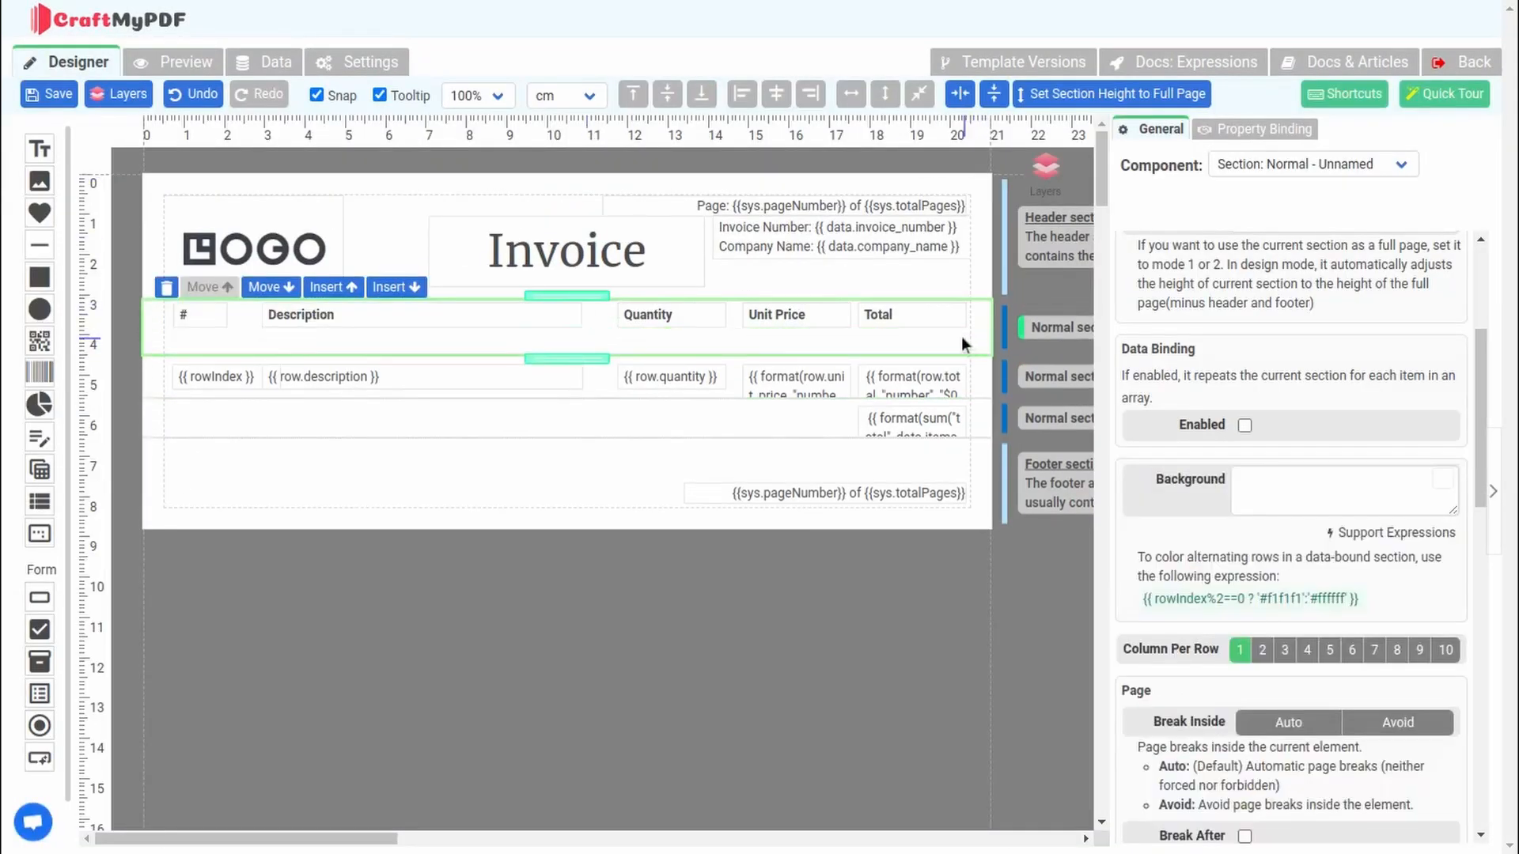
click(185, 316)
click(904, 312)
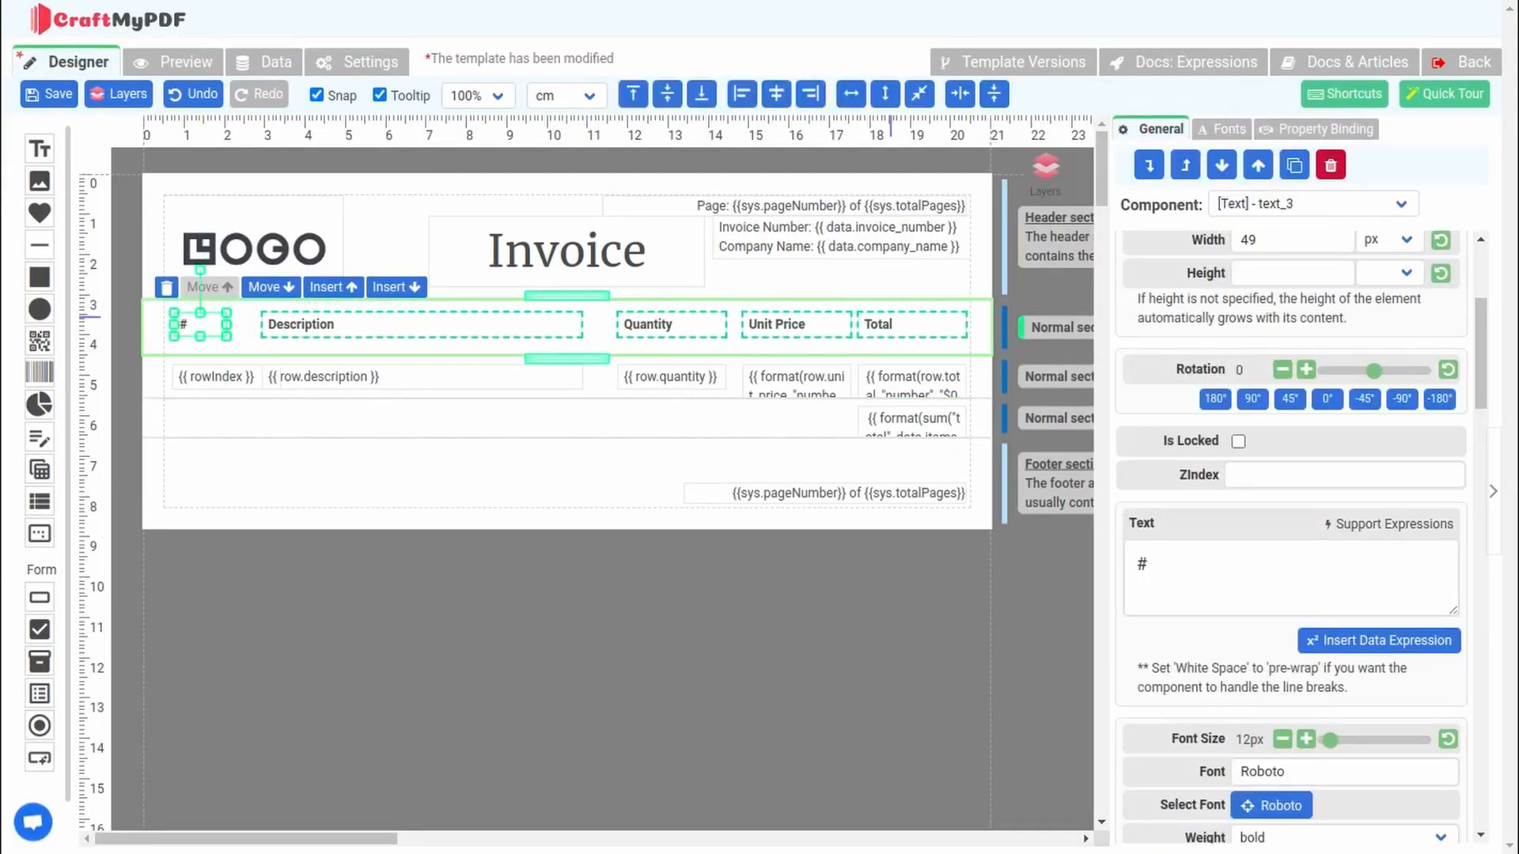
- Set the column headings section's background to #DCF6FF and enlarge the header section to about 166 px high
scroll(1444, 381, down, 4)
click(1444, 381)
drag(1347, 558, 1375, 551)
click(1266, 404)
click(1342, 296)
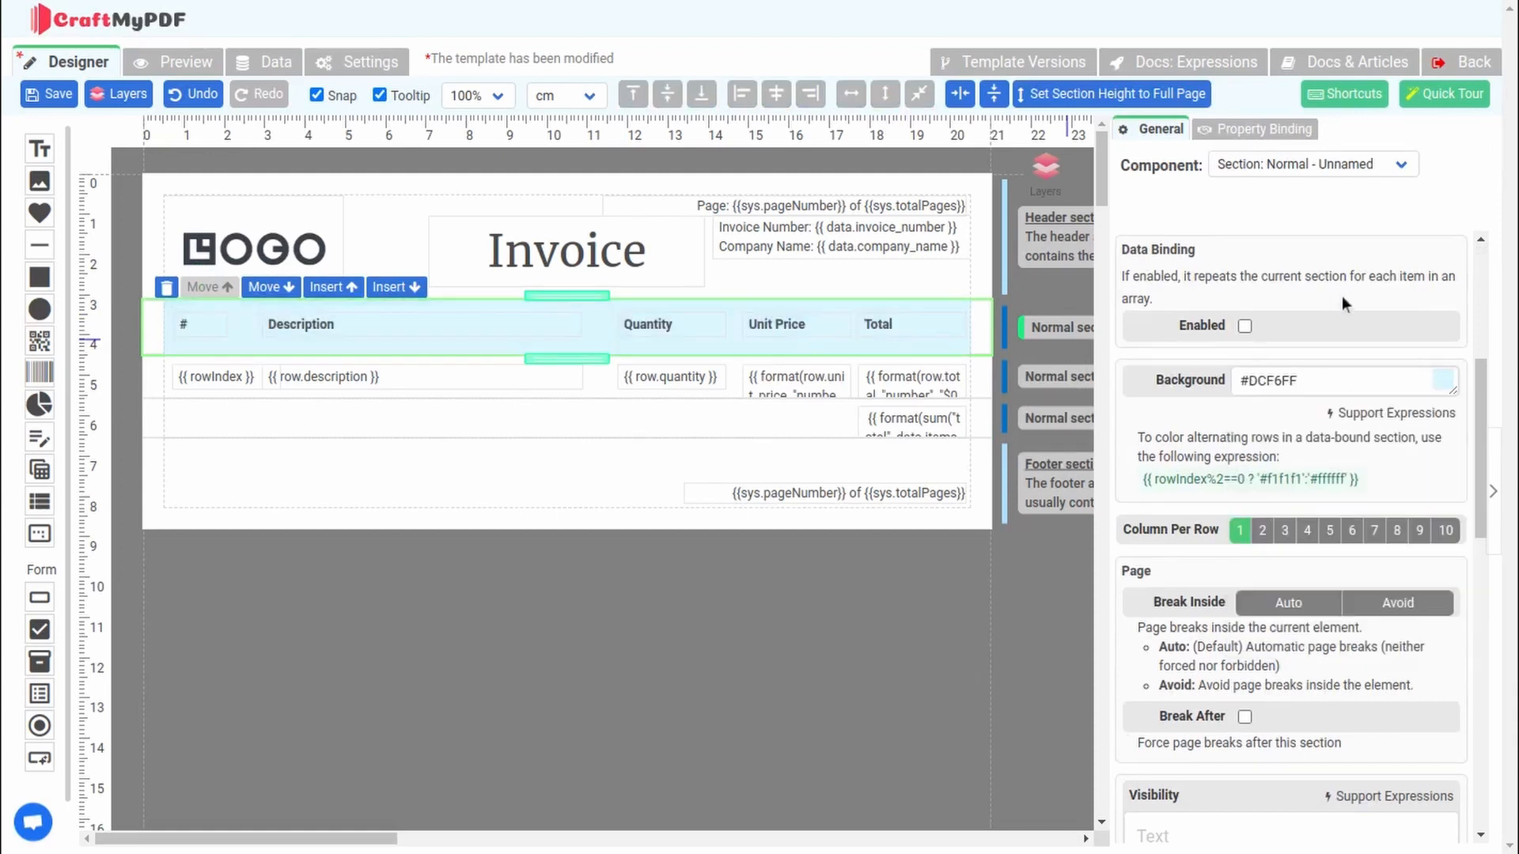
drag(574, 291, 574, 343)
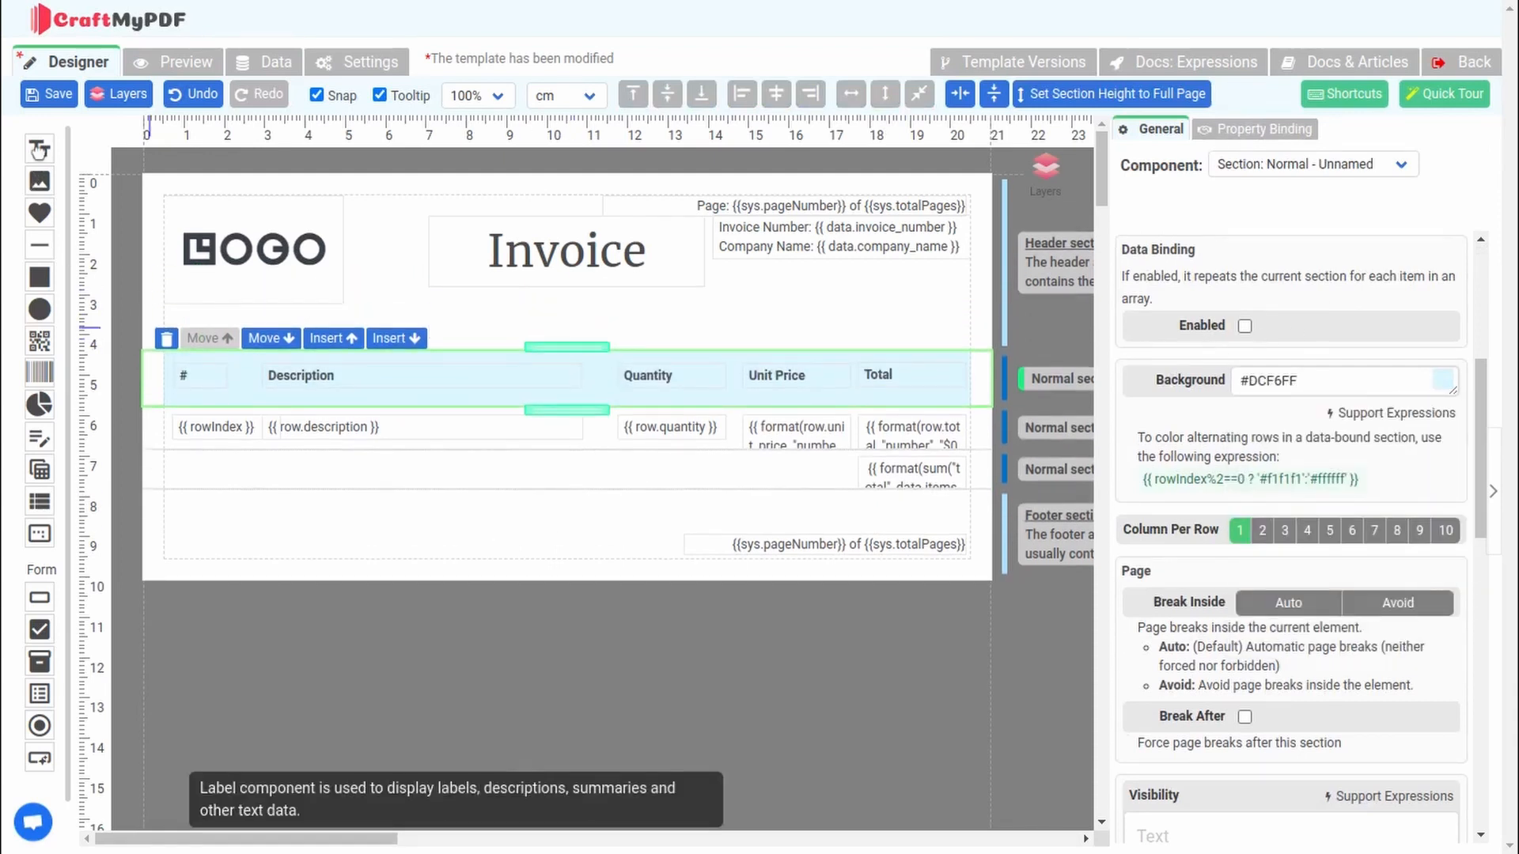
- Add a label above the page number in the footer, widen it and centre it horizontally on the page
drag(40, 149, 375, 516)
drag(658, 516, 776, 515)
drag(535, 515, 539, 519)
click(964, 96)
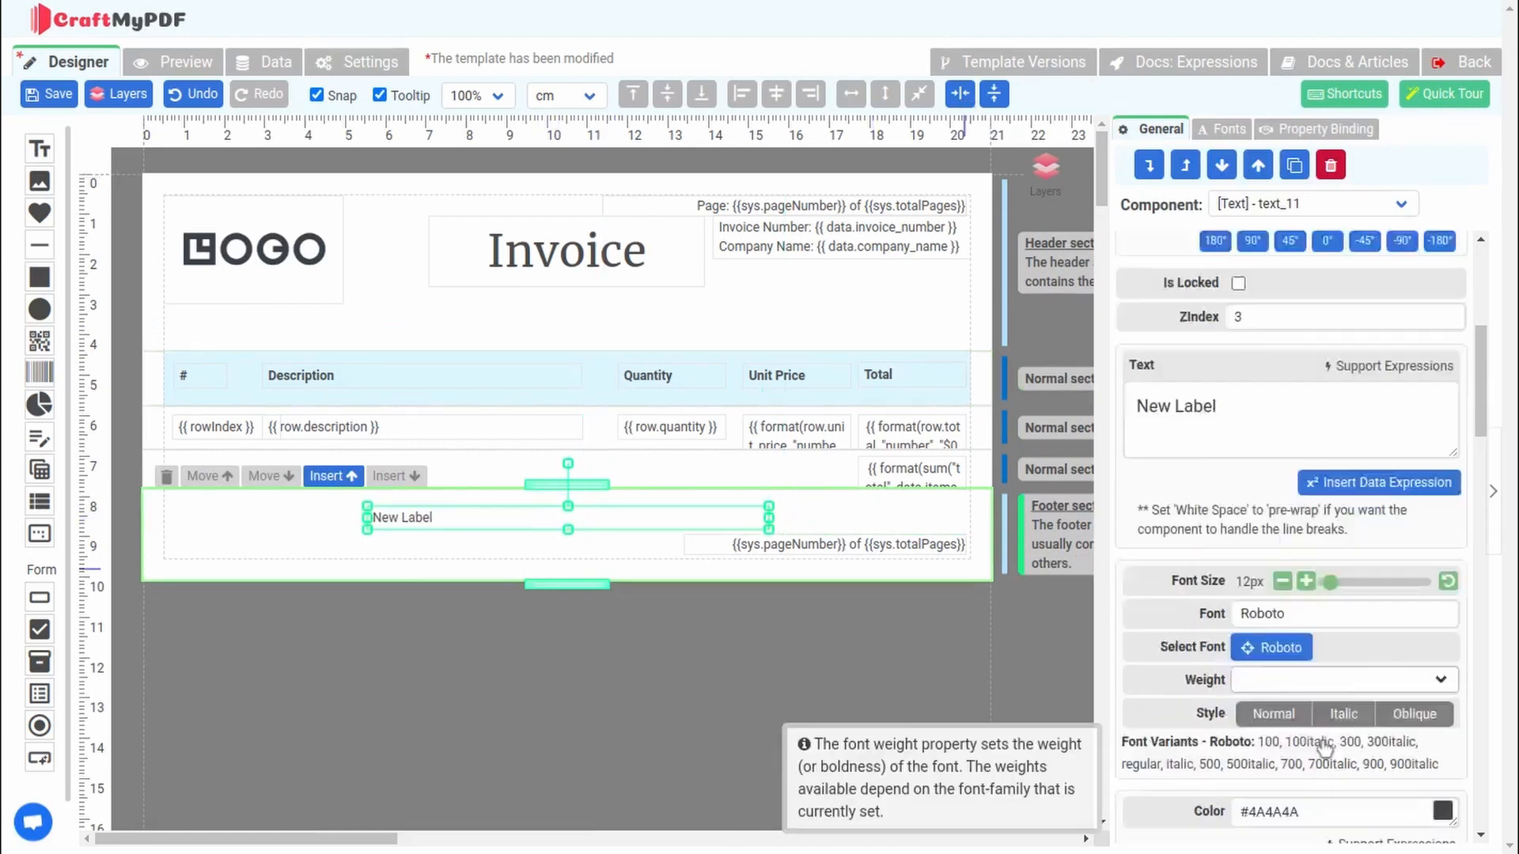
- Centre the footer label's text and set it to "Thank you for your business!"
scroll(1305, 443, down, 5)
click(1305, 443)
scroll(1280, 466, up, 5)
triple_click(1280, 466)
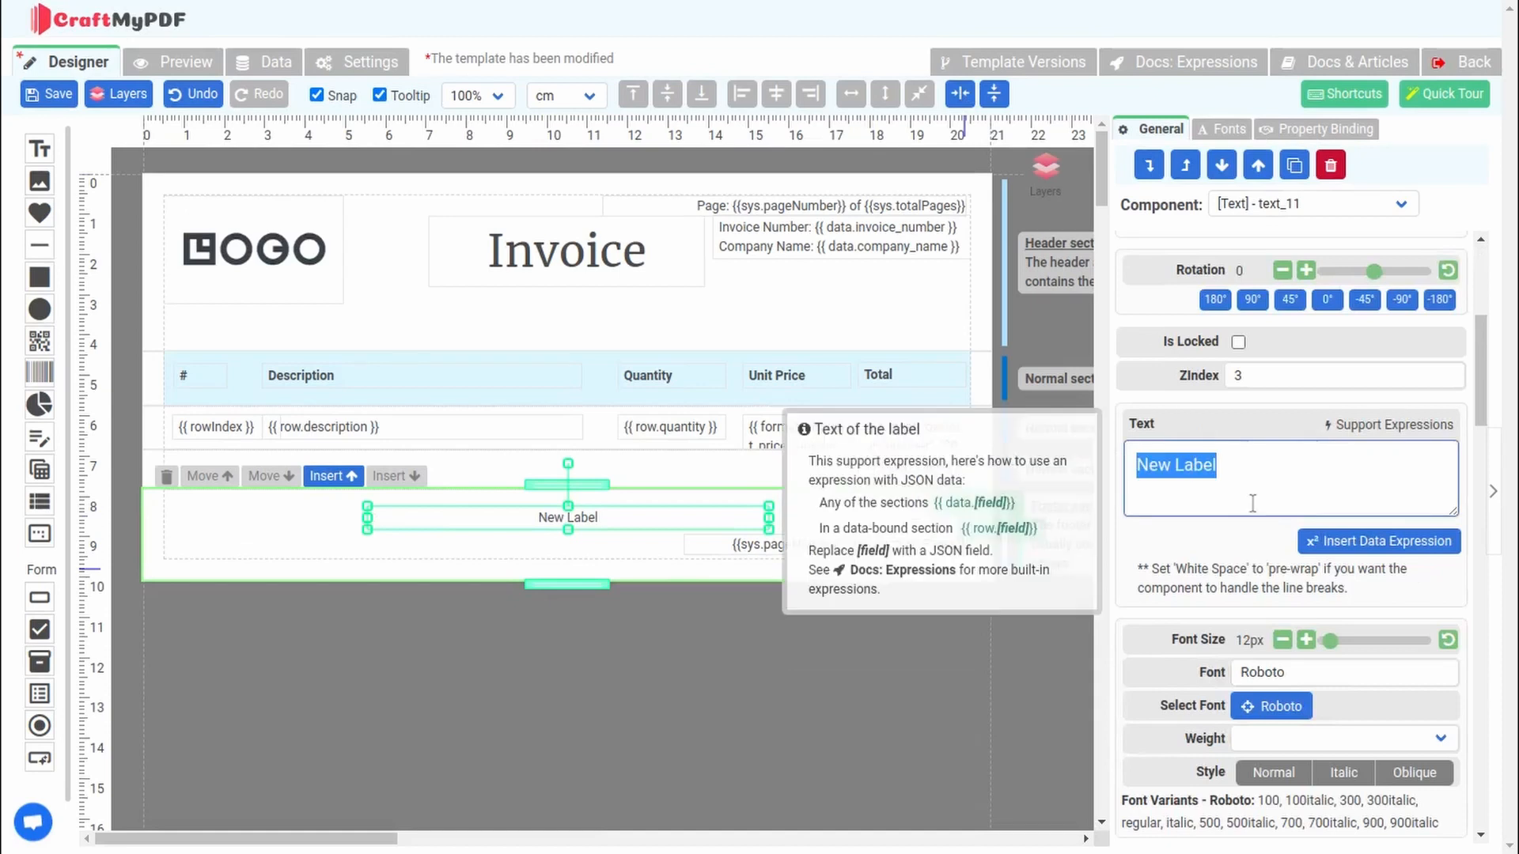
text(Thank you for your business!)
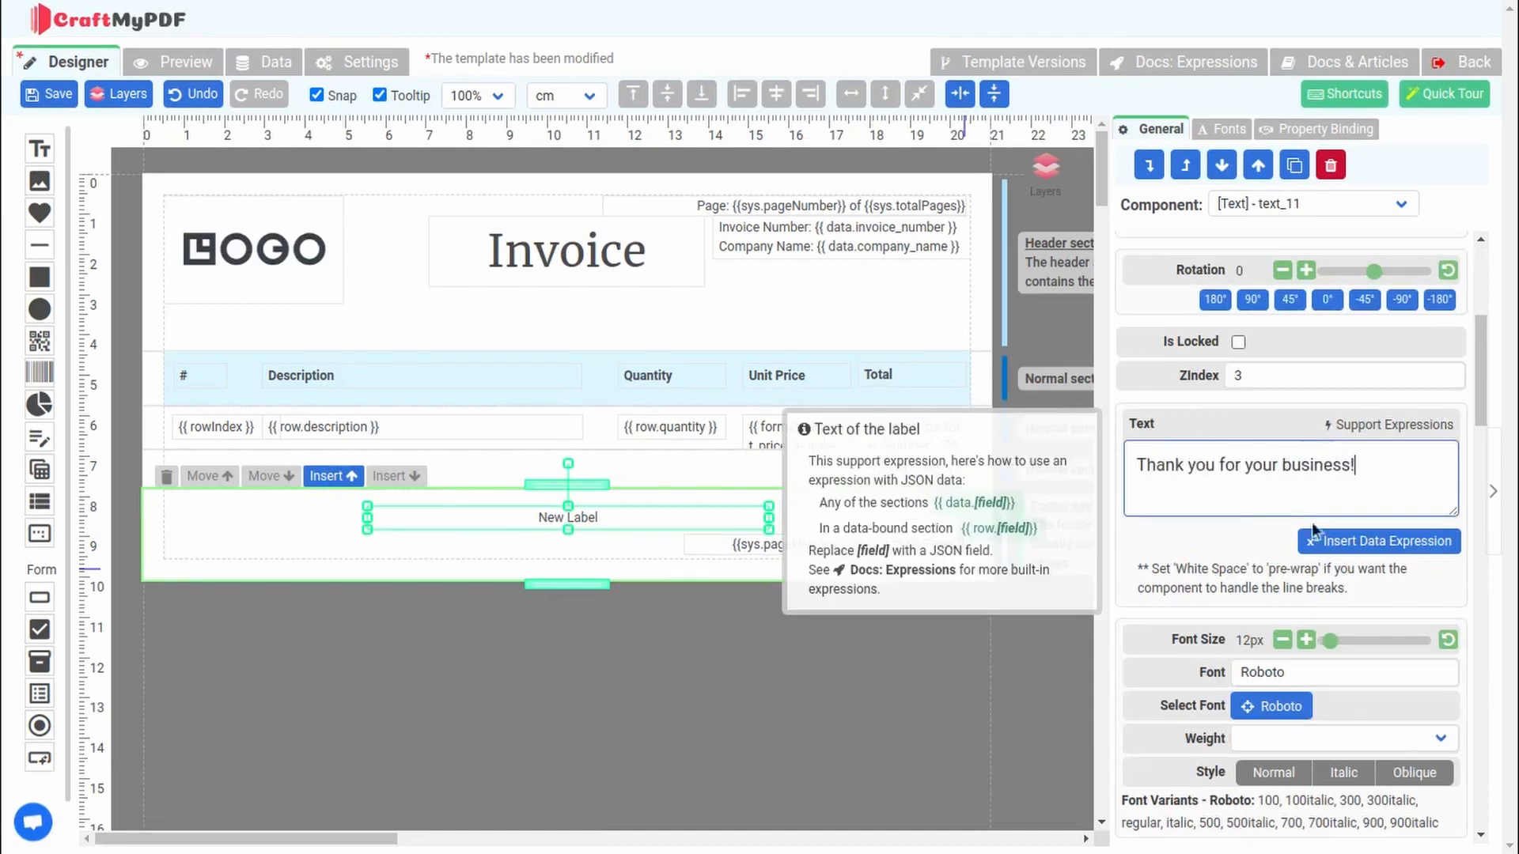
- Move the invoice number and company name label directly below the Invoice title
drag(761, 244, 533, 324)
click(843, 307)
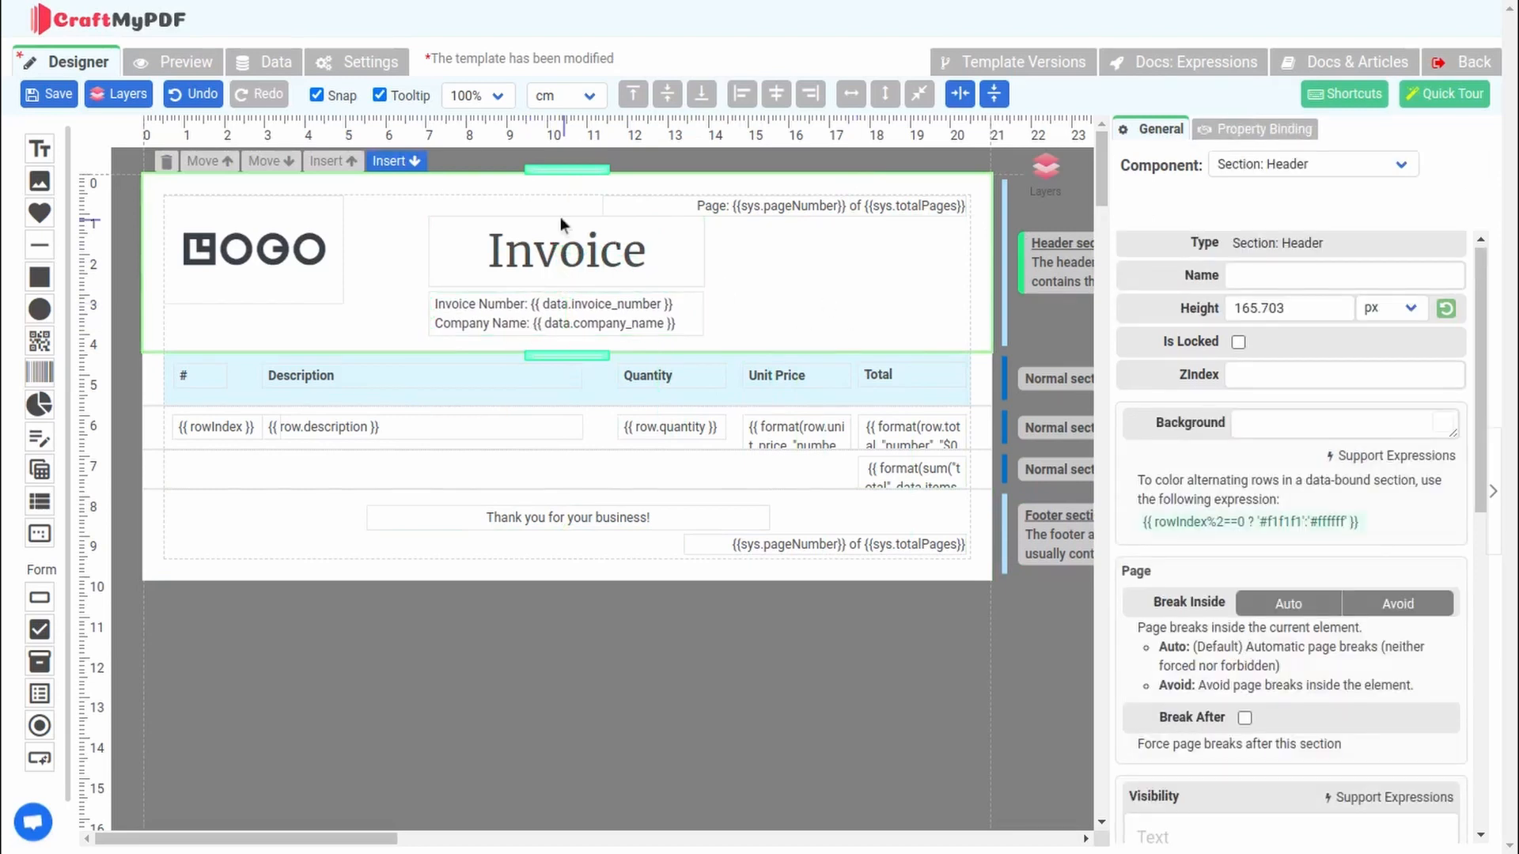
- Set the font weight of the footer's thank-you label to bold
click(625, 515)
scroll(1378, 503, down, 5)
click(1345, 347)
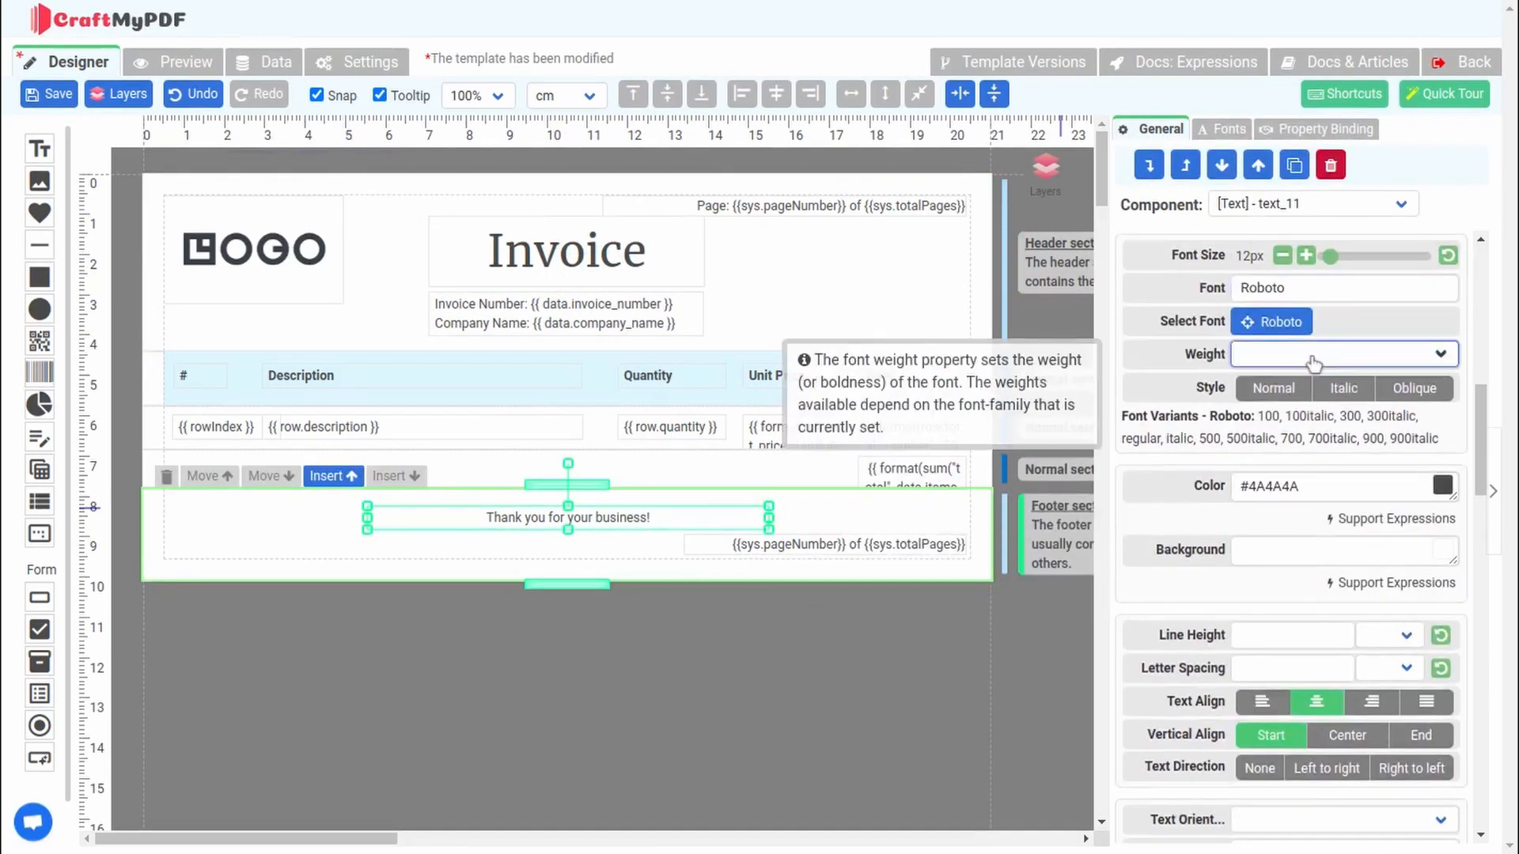
click(1280, 438)
scroll(1325, 546, down, 5)
scroll(1326, 461, up, 10)
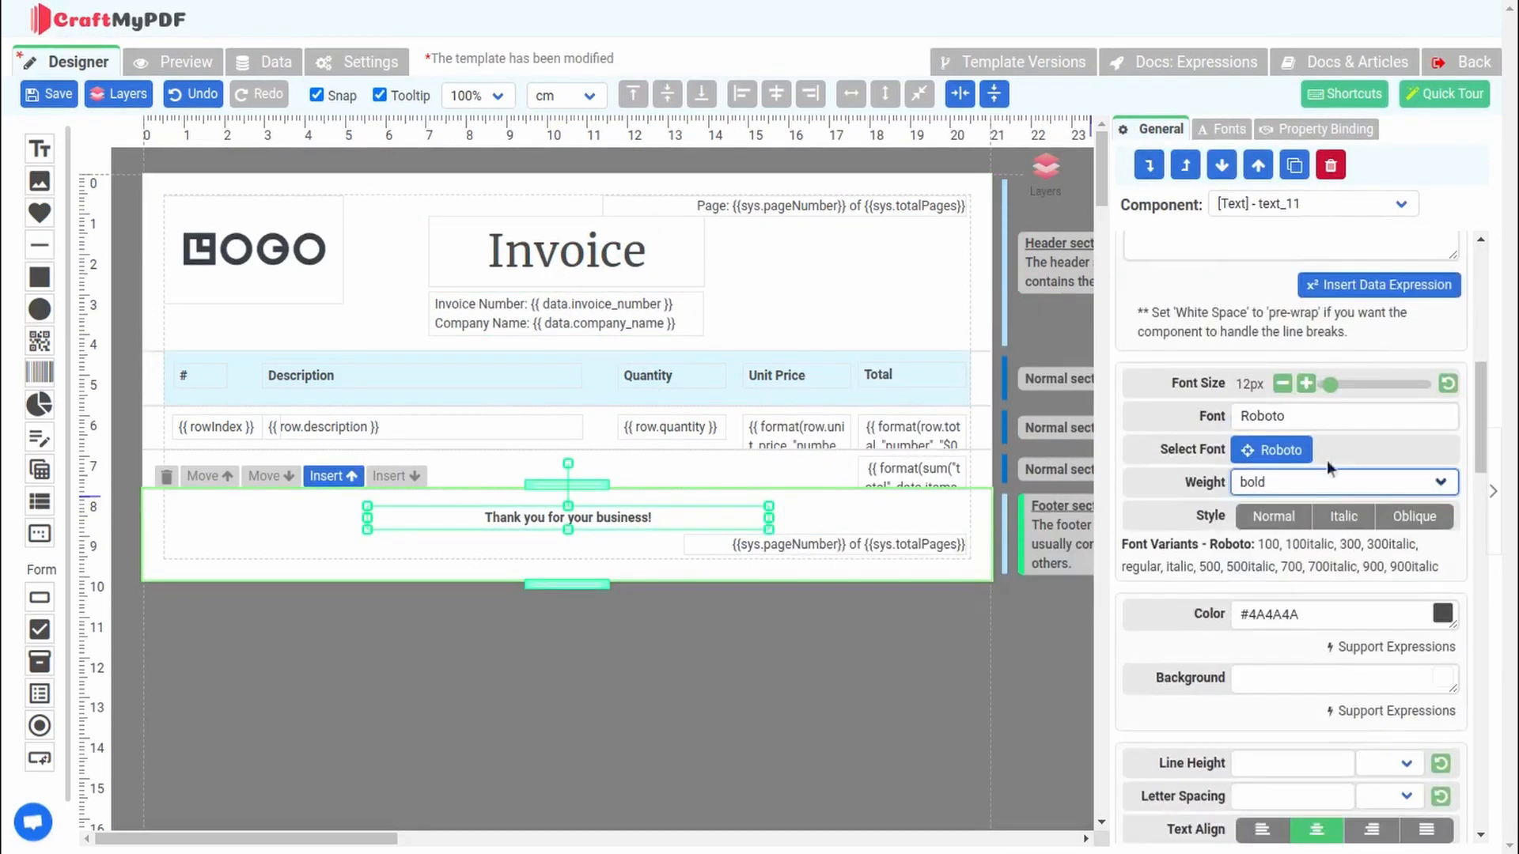
click(880, 522)
- Preview the finished invoice as a PDF at 80% zoom and look through the whole page
click(182, 62)
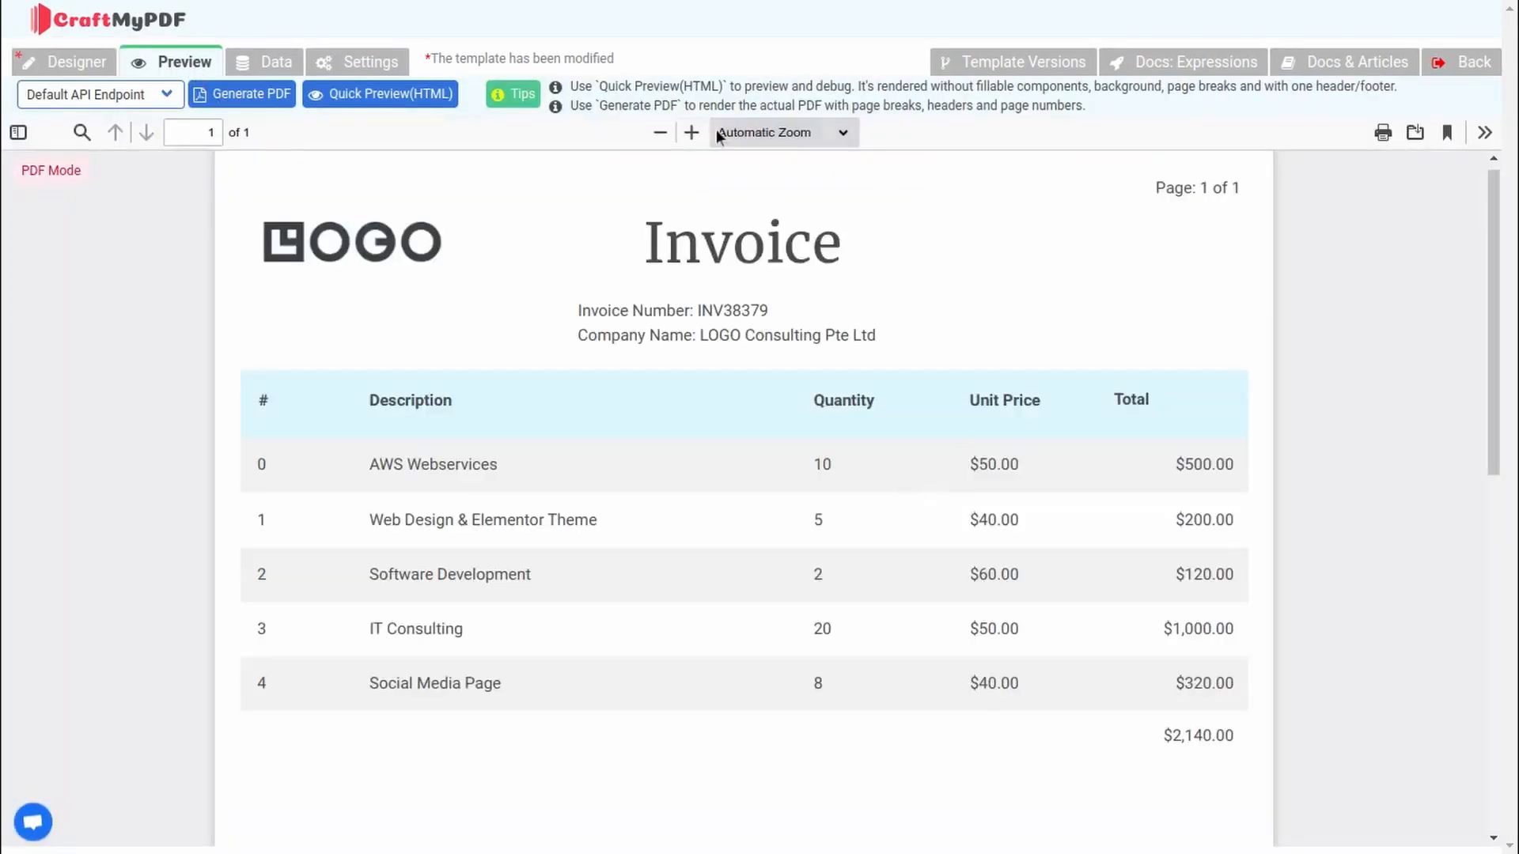
click(661, 132)
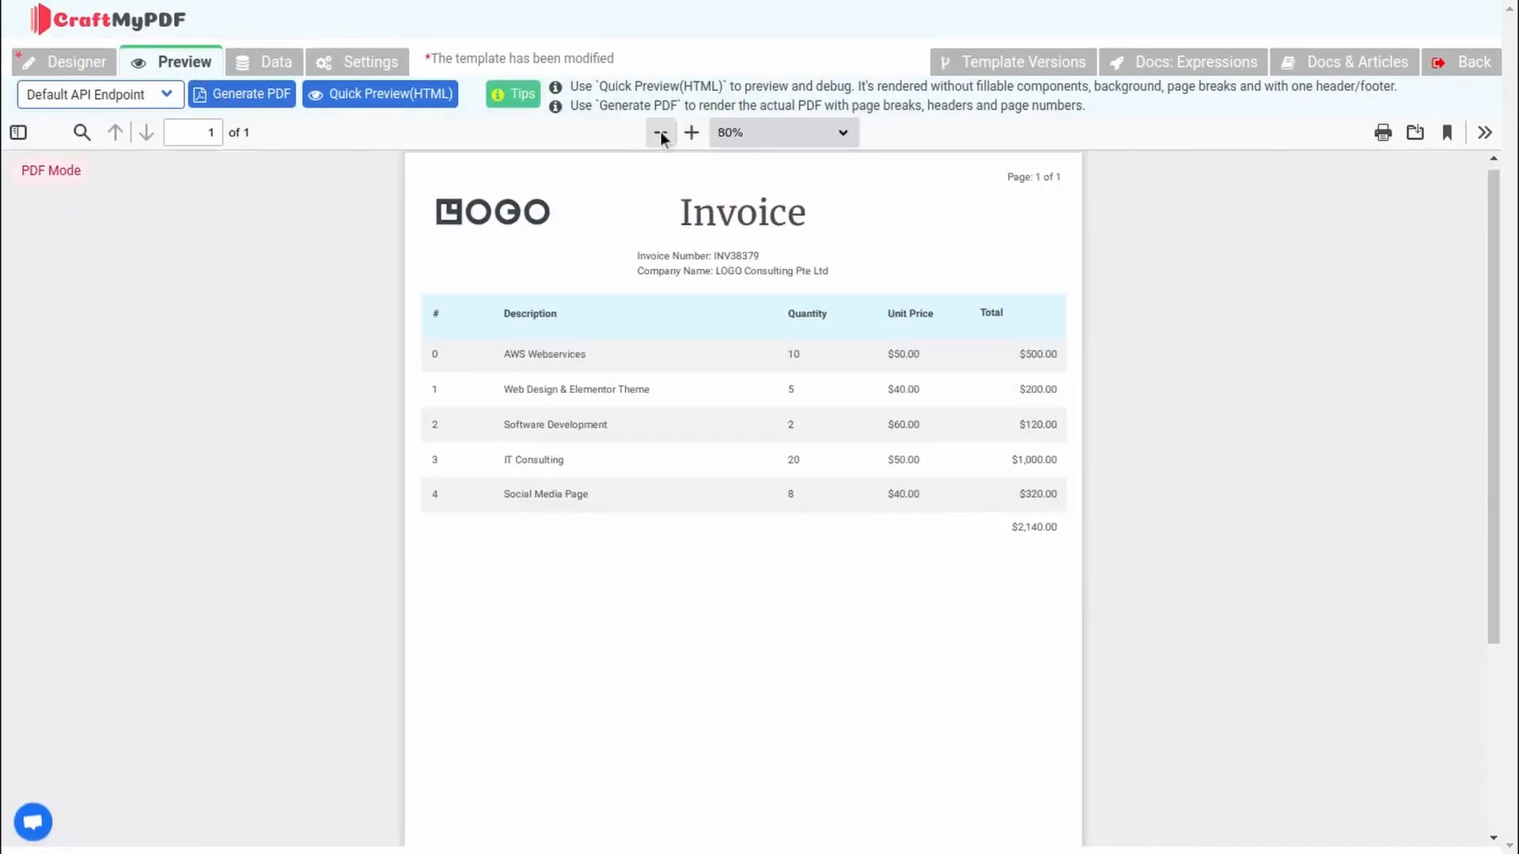
scroll(854, 440, down, 5)
scroll(854, 439, up, 5)
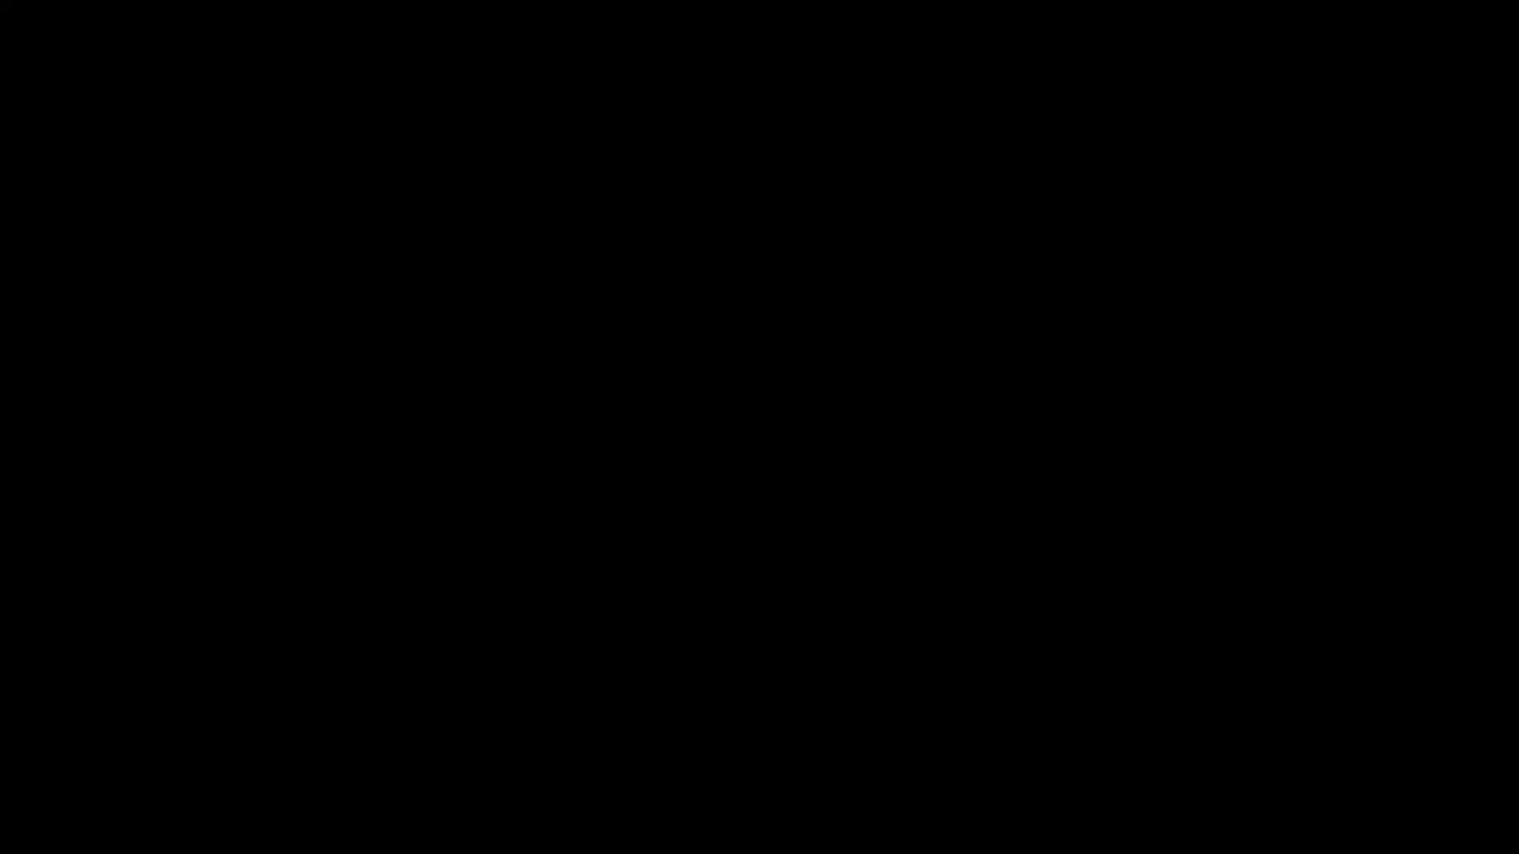